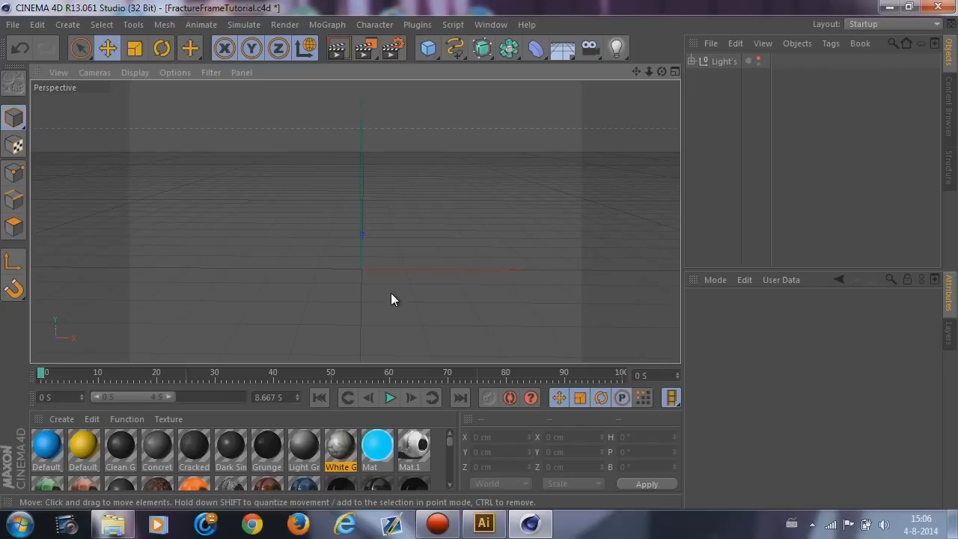
click(417, 24)
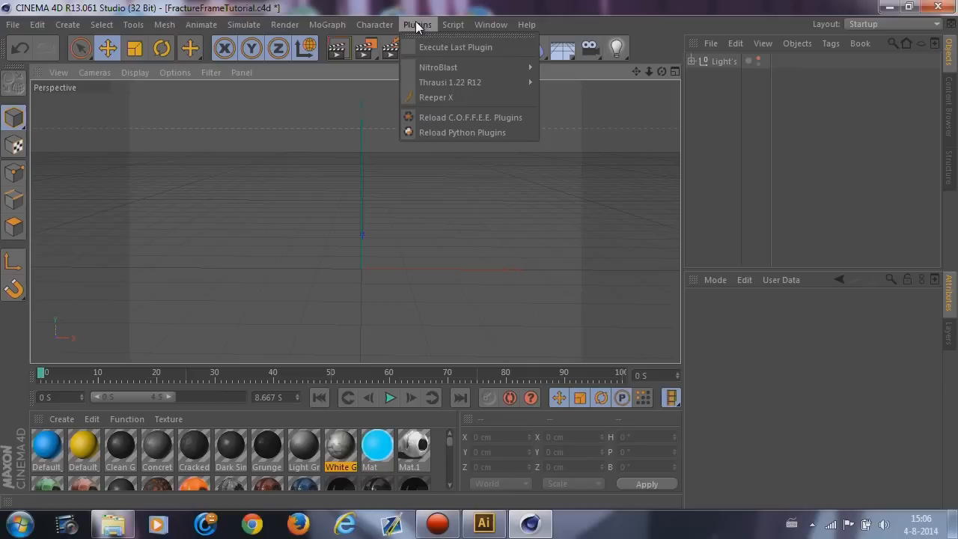
mouse_move(453, 67)
click(657, 32)
Switch to Adobe Illustrator and bring the whole A-shaped logo on its artboard into view.
click(479, 525)
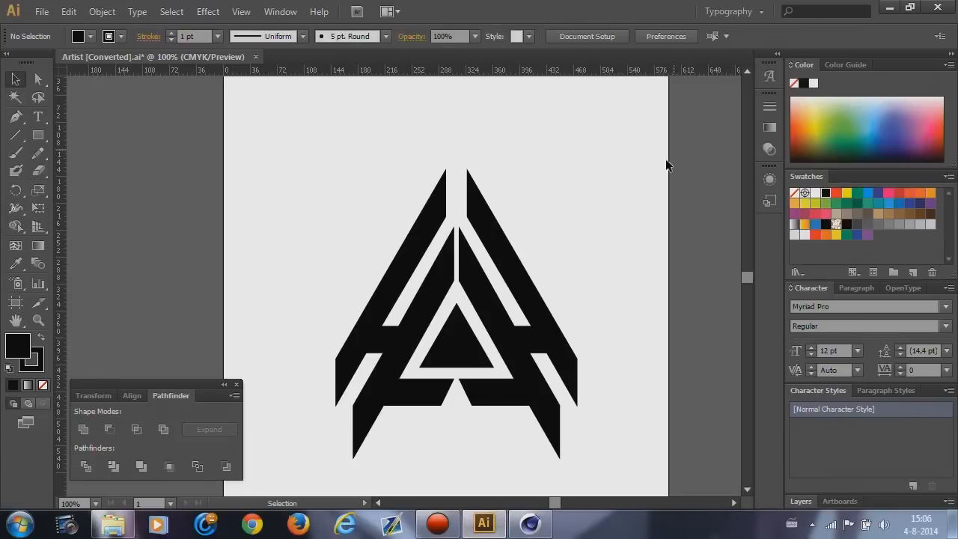
key(ctrl+minus)
scroll(497, 295, down, 2)
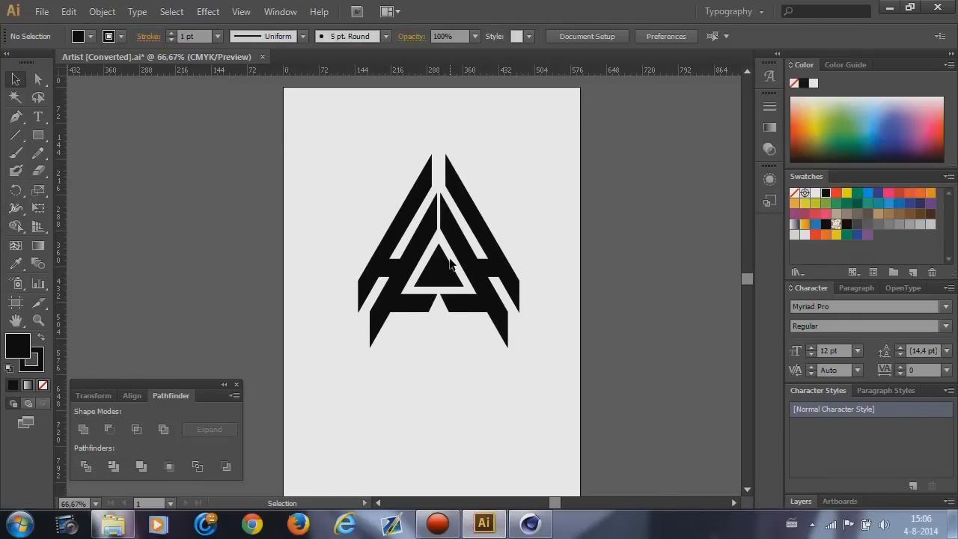
Examine the paths that make up the logo by selecting and deselecting the whole artwork.
drag(571, 367, 332, 138)
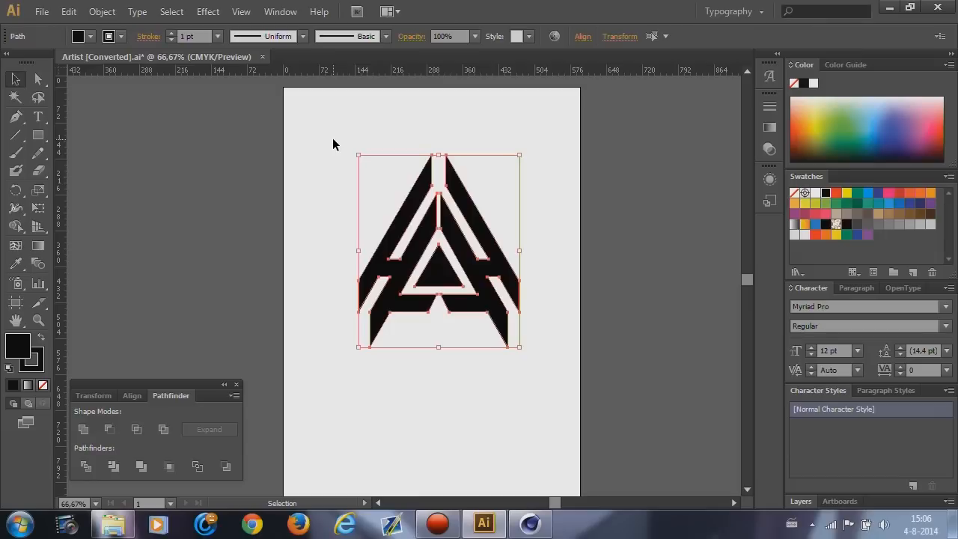
click(561, 247)
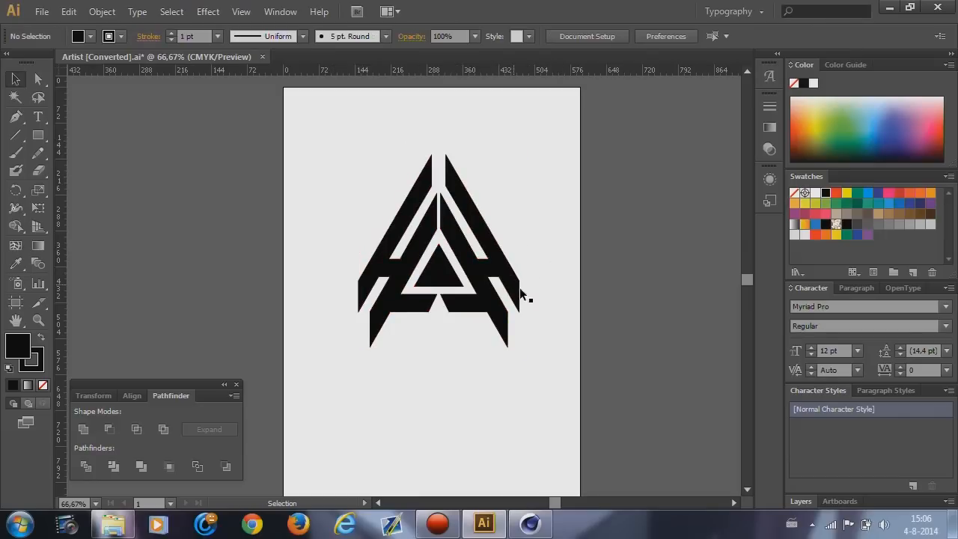
drag(320, 134, 558, 372)
click(316, 132)
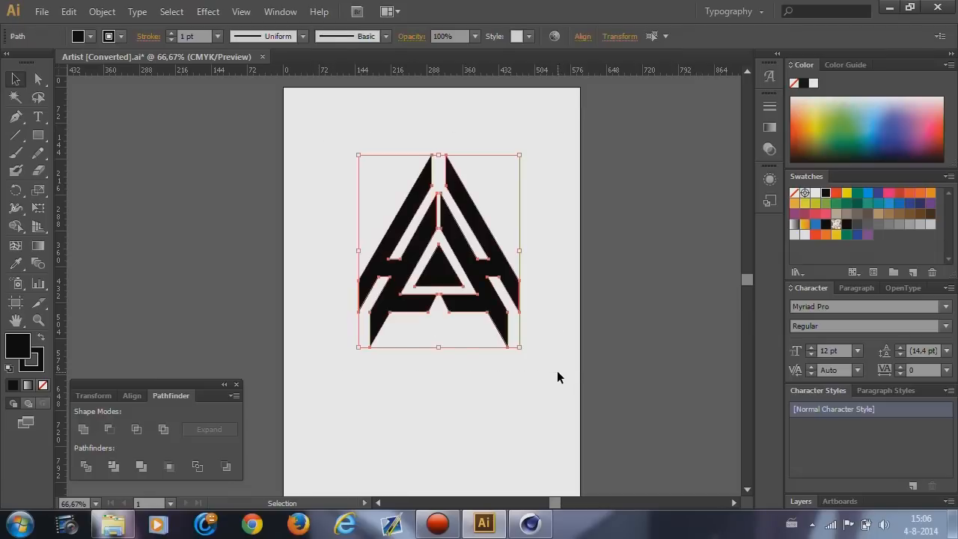
click(558, 304)
click(470, 260)
click(573, 381)
drag(575, 383, 329, 142)
click(325, 128)
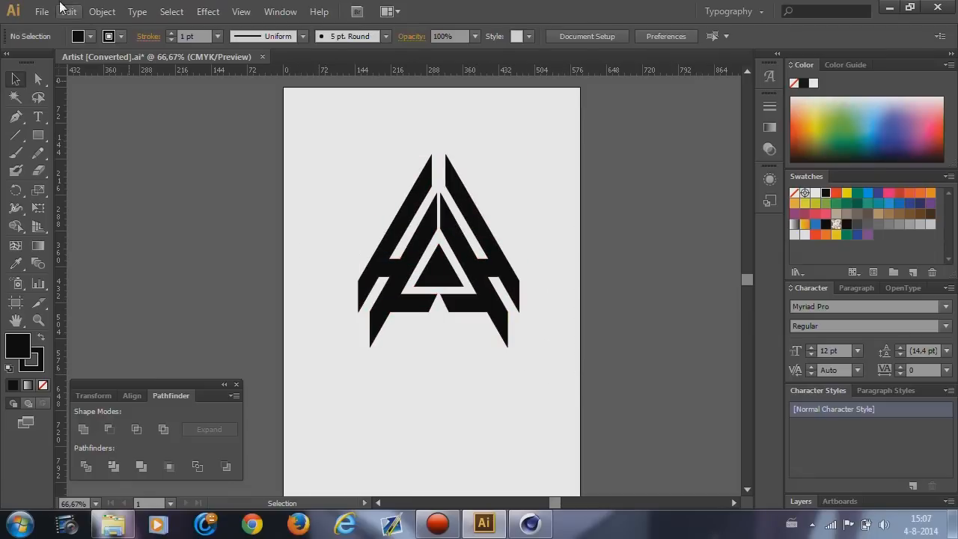
Save the logo as a new Adobe Illustrator file named FractureFrame in the Illustrator Files folder.
click(42, 11)
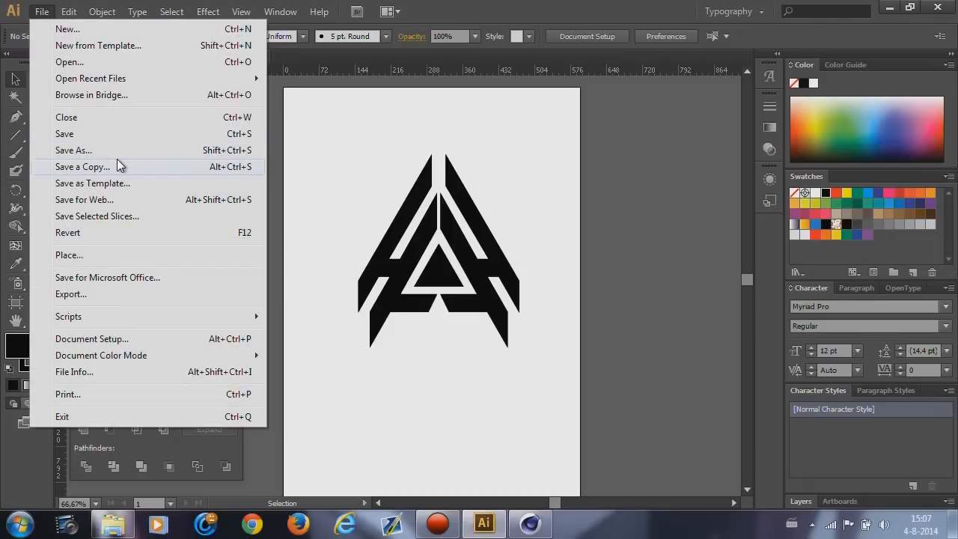
click(111, 151)
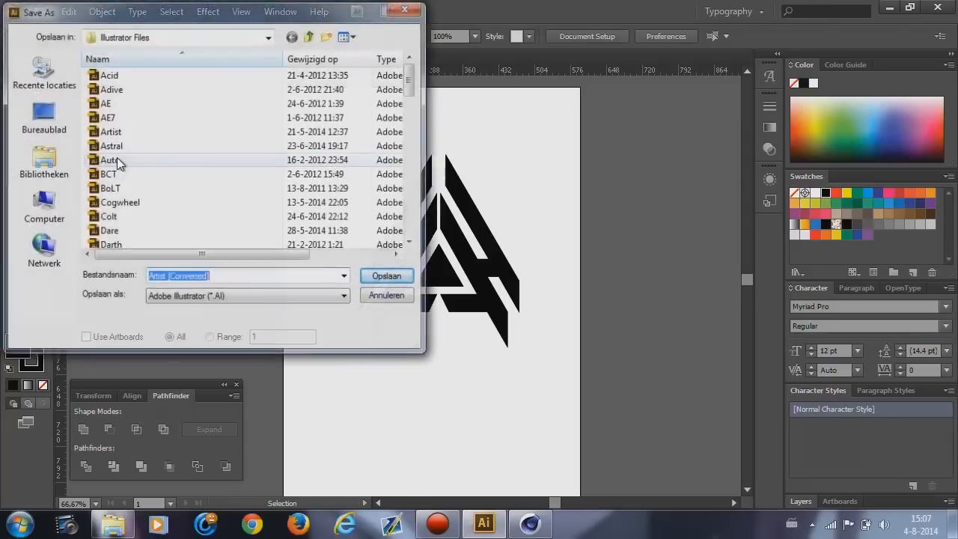
text(Fra)
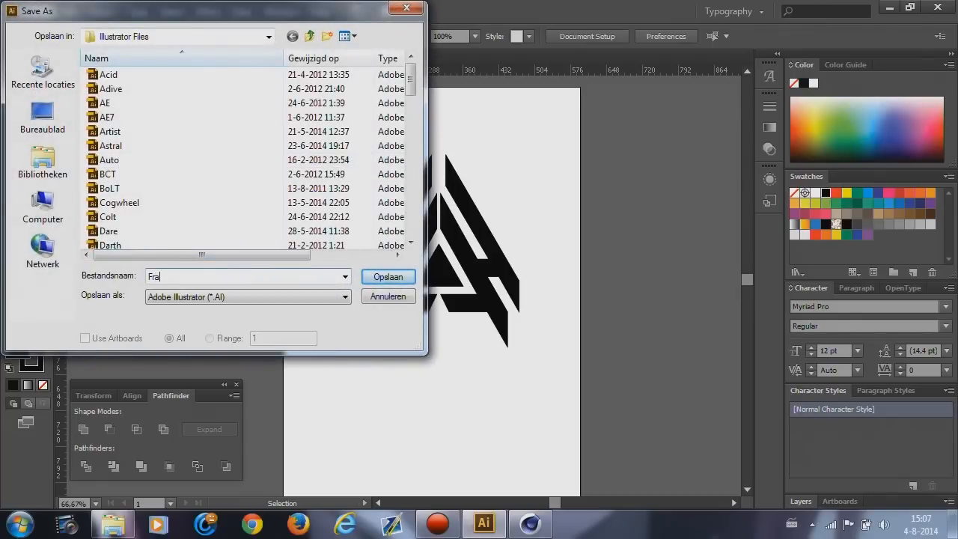
text(ctureFrame)
click(389, 277)
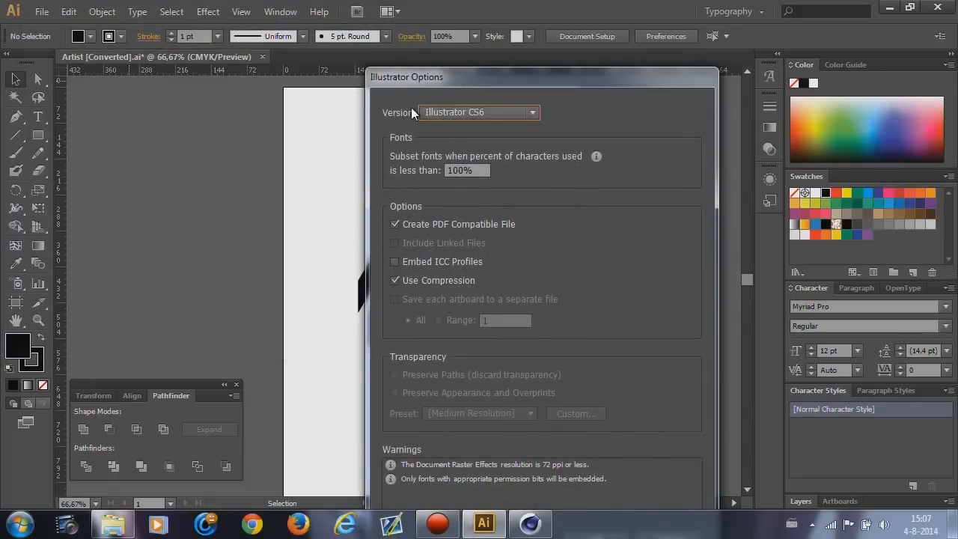
Set the saved file's version to Illustrator 8 and accept the older format, suppressing the warning for future saves.
click(493, 114)
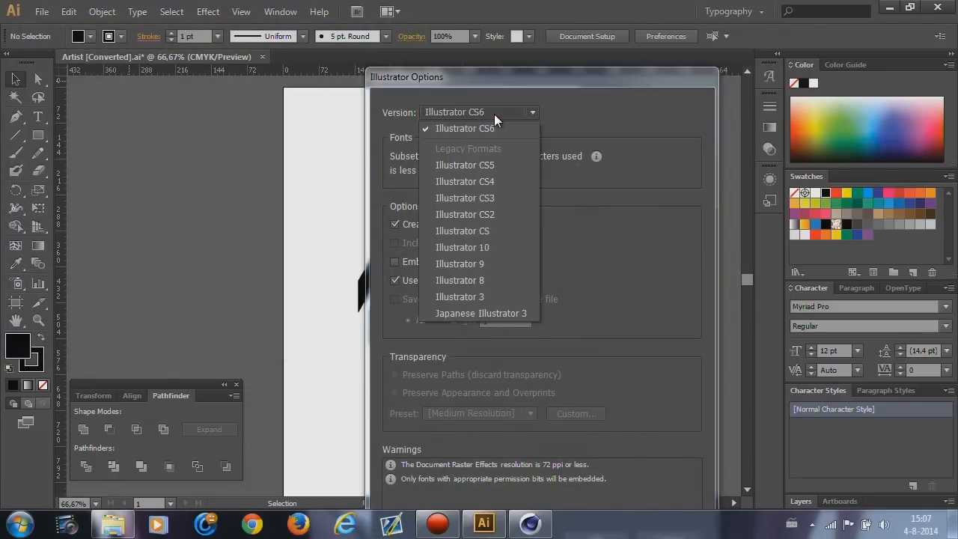
click(486, 283)
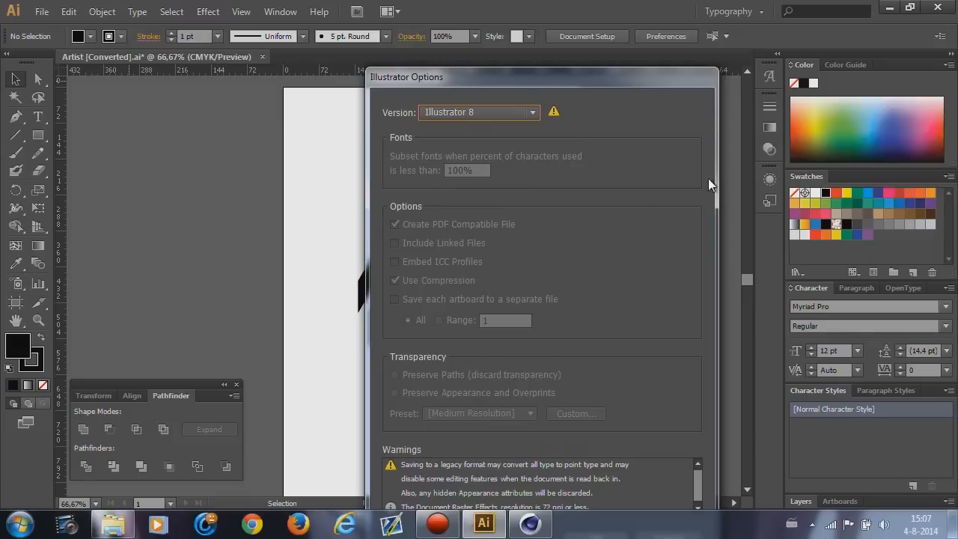
drag(588, 84, 562, 28)
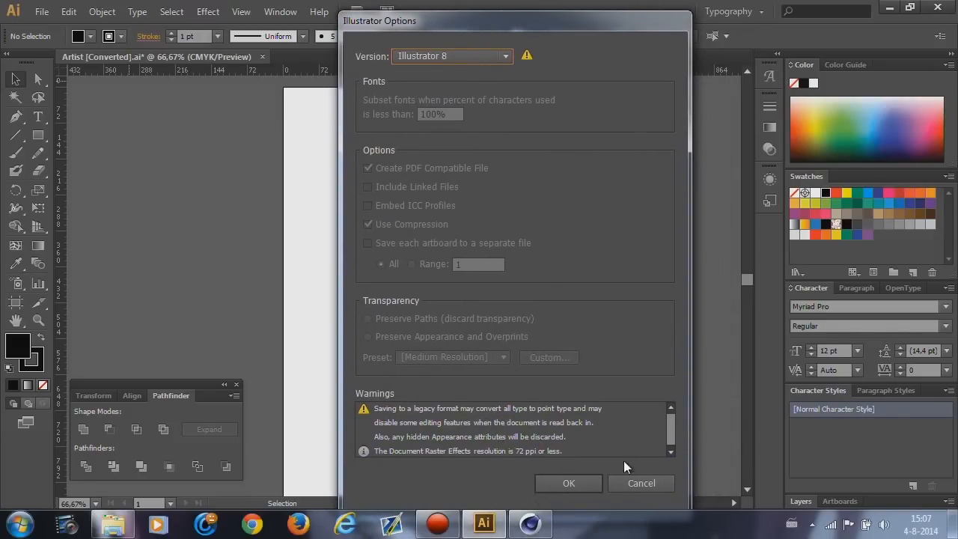
click(565, 487)
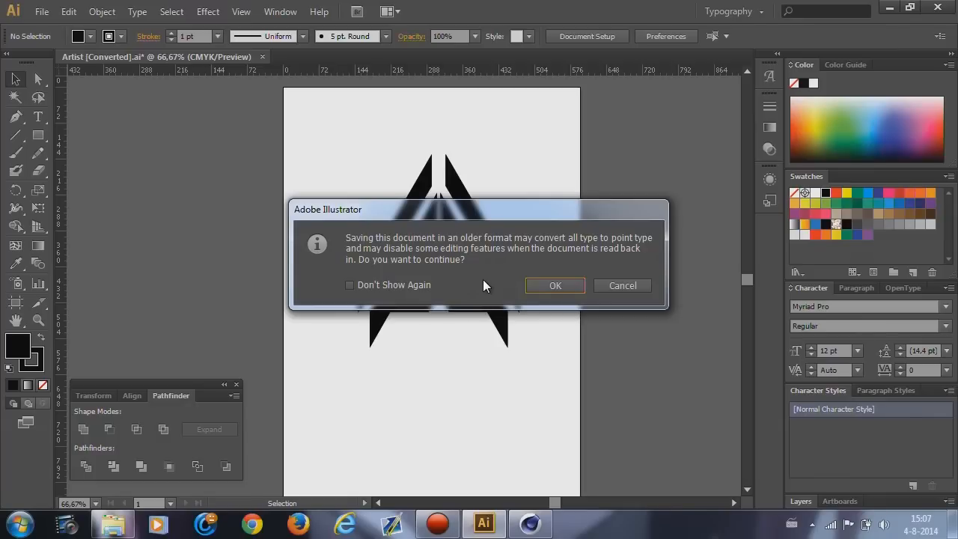
click(350, 285)
click(556, 288)
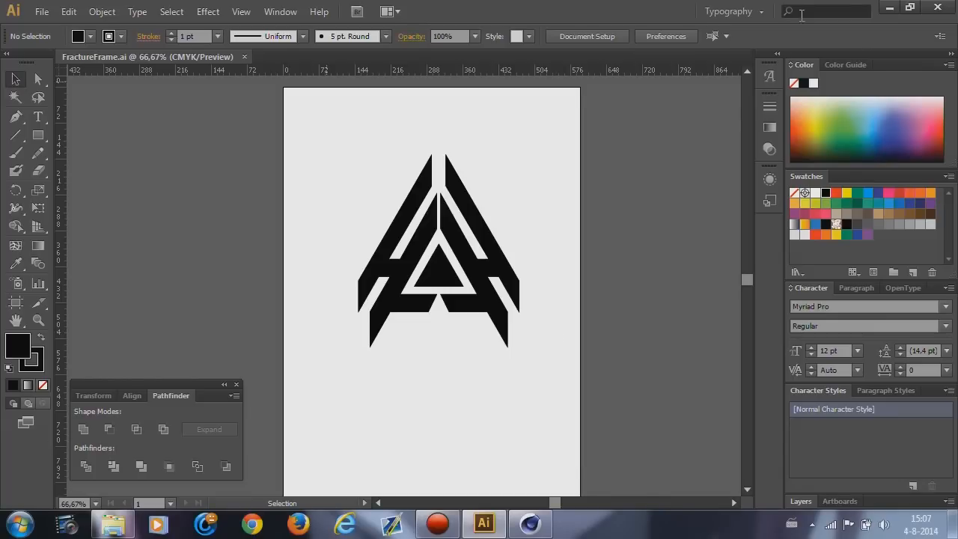
Switch to Cinema 4D and merge the FractureFrame file from the Illustrator Files folder, importing at scale 1 centimeter with connected splines.
click(883, 15)
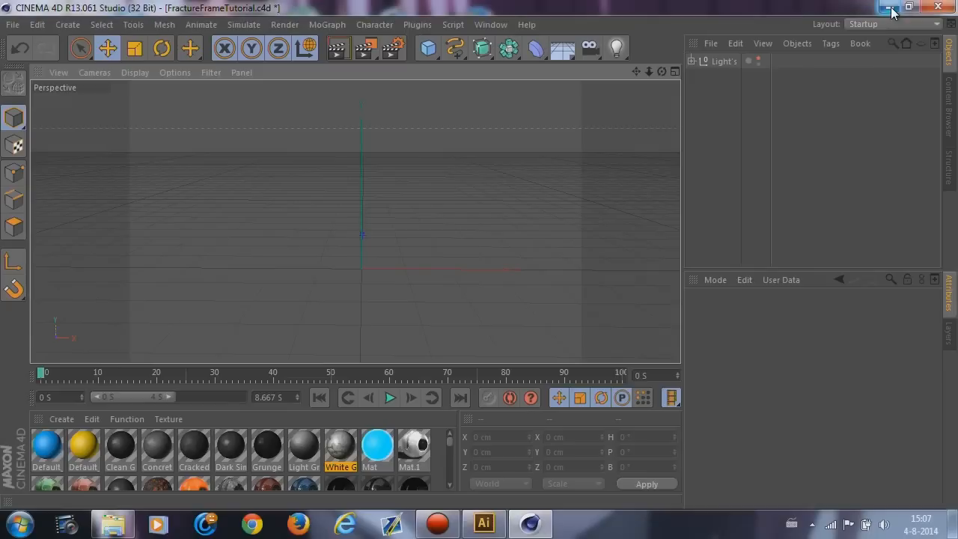
click(711, 43)
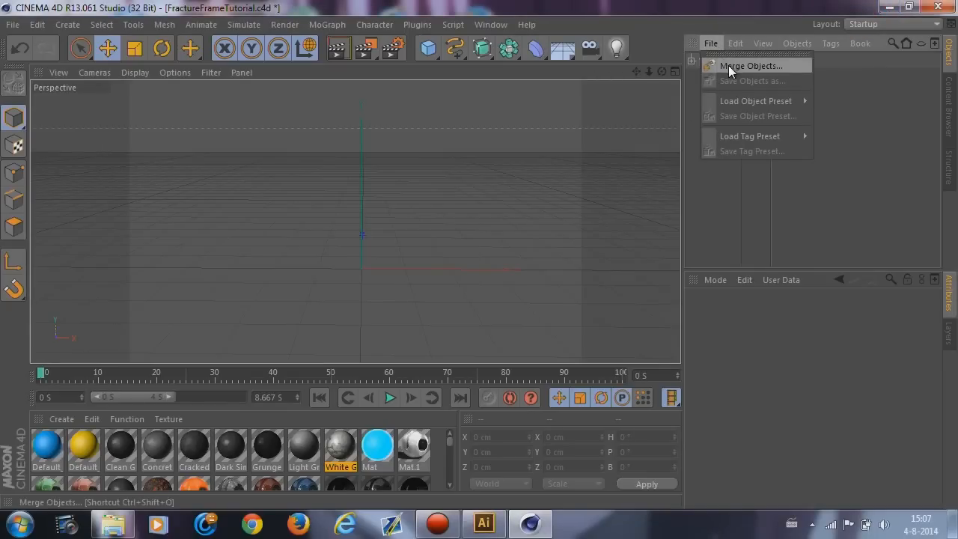
click(729, 65)
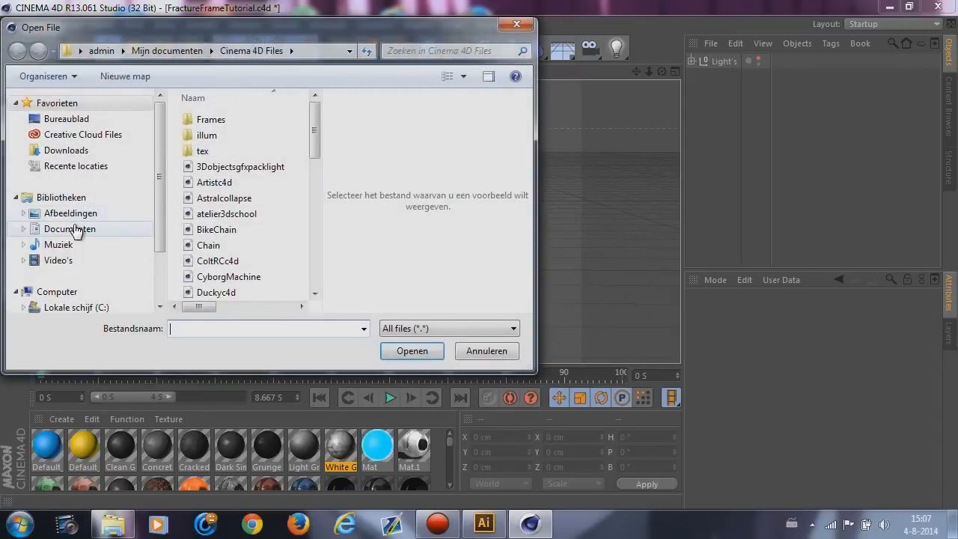
click(75, 229)
drag(315, 144, 317, 193)
double_click(258, 177)
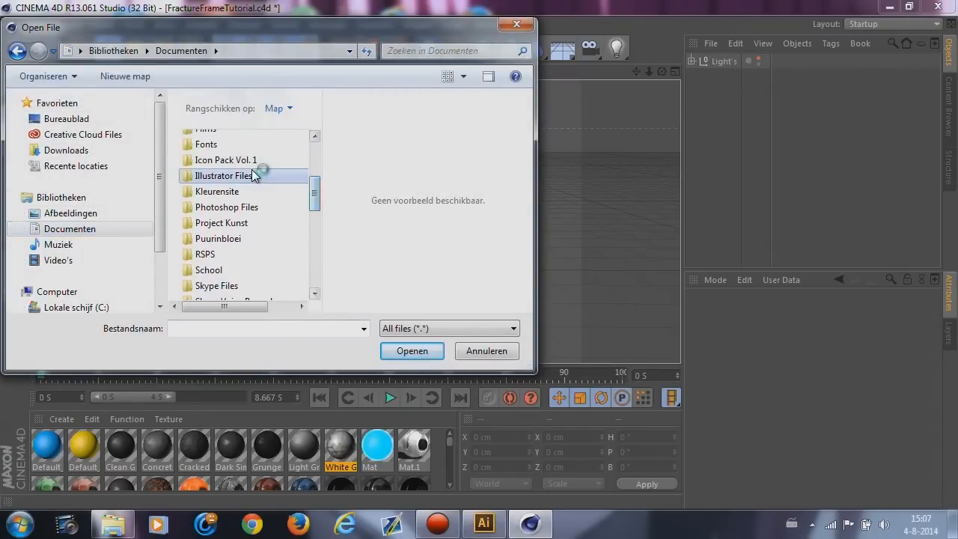
drag(325, 149, 317, 196)
click(252, 206)
click(412, 351)
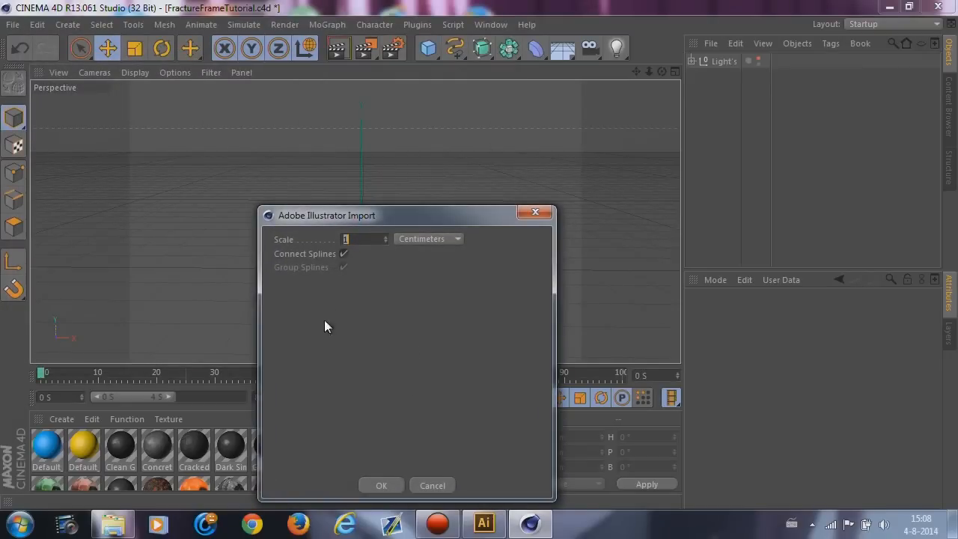
click(386, 487)
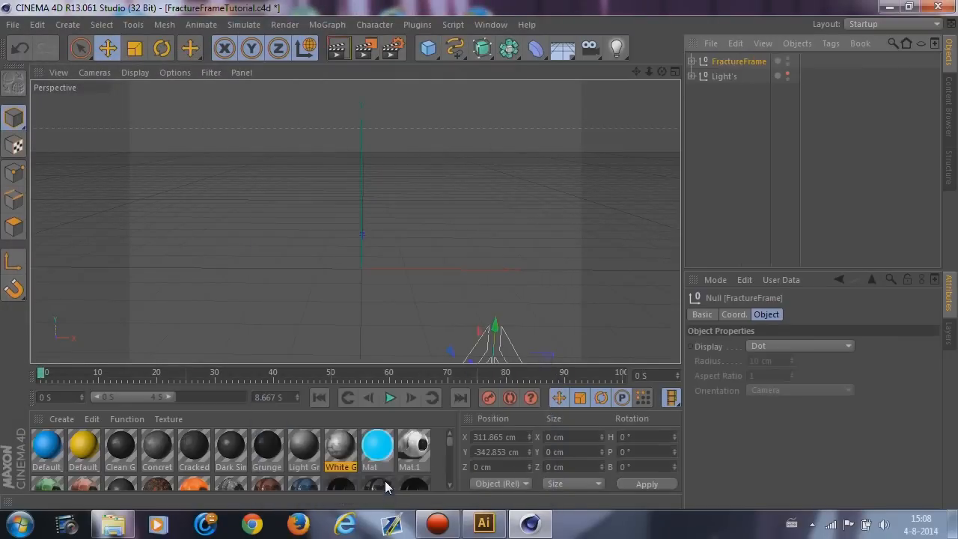
Set the FractureFrame null's X, Y and Z position to 0 cm.
scroll(369, 176, down, 6)
scroll(472, 333, up, 4)
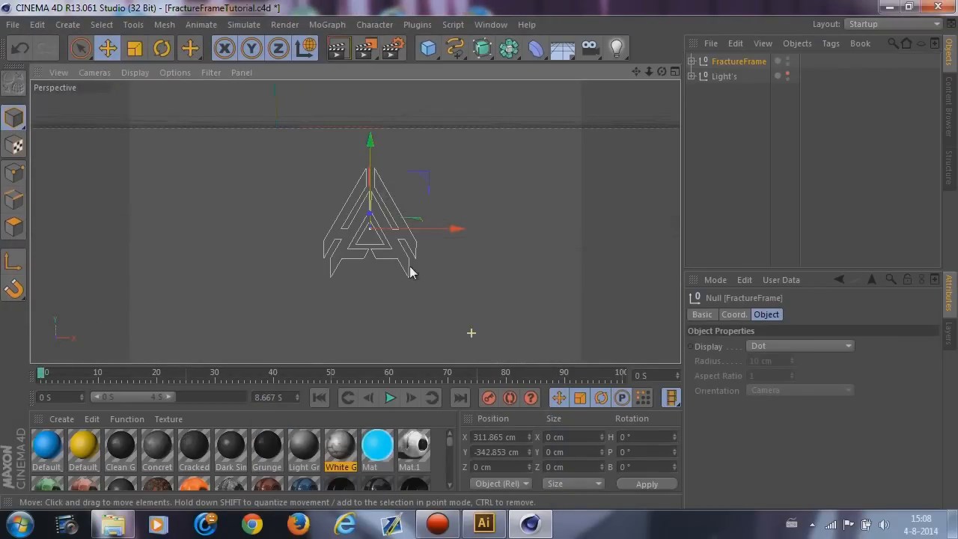
scroll(471, 260, down, 4)
scroll(310, 147, up, 3)
drag(520, 437, 278, 435)
text(0)
key(Tab)
text(0)
key(Tab)
text(0)
click(646, 484)
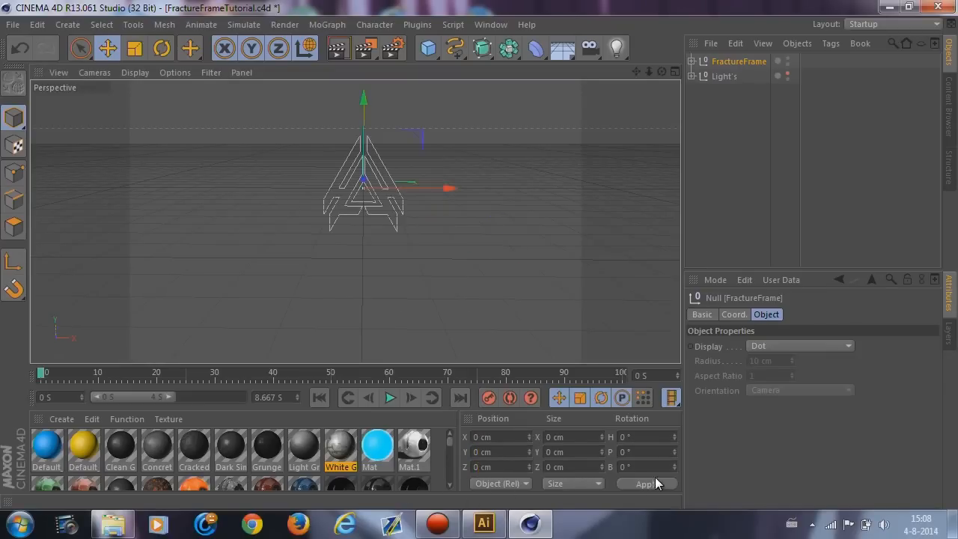
Examine the logo splines in the perspective view up close and from different angles.
scroll(360, 107, up, 3)
alt+drag(363, 274, 320, 258)
alt+right_drag(319, 258, 317, 312)
alt+drag(318, 318, 405, 246)
alt+drag(379, 285, 229, 317)
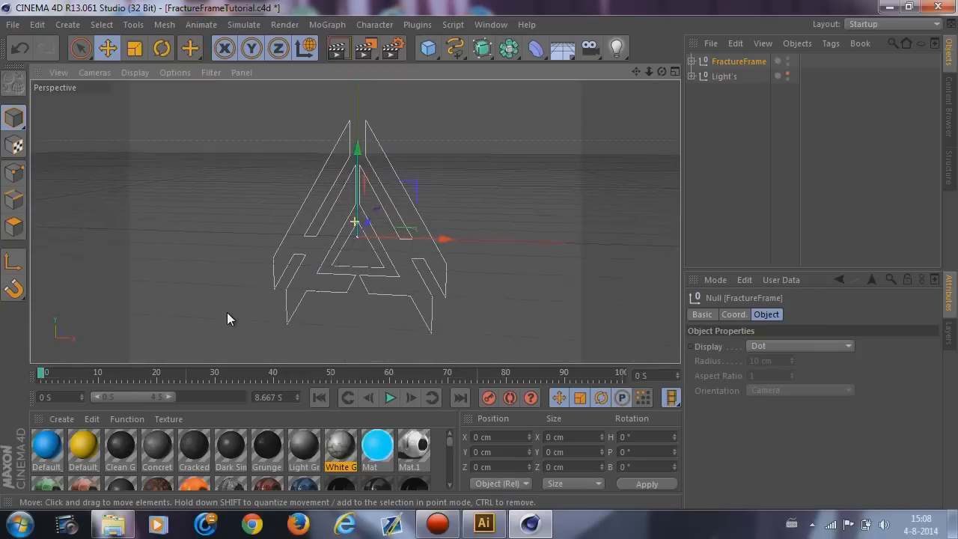
drag(636, 72, 663, 74)
mouse_move(322, 257)
alt+mouse_down()
mouse_move(466, 259)
mouse_move(300, 257)
mouse_move(289, 239)
mouse_move(323, 267)
alt+mouse_up()
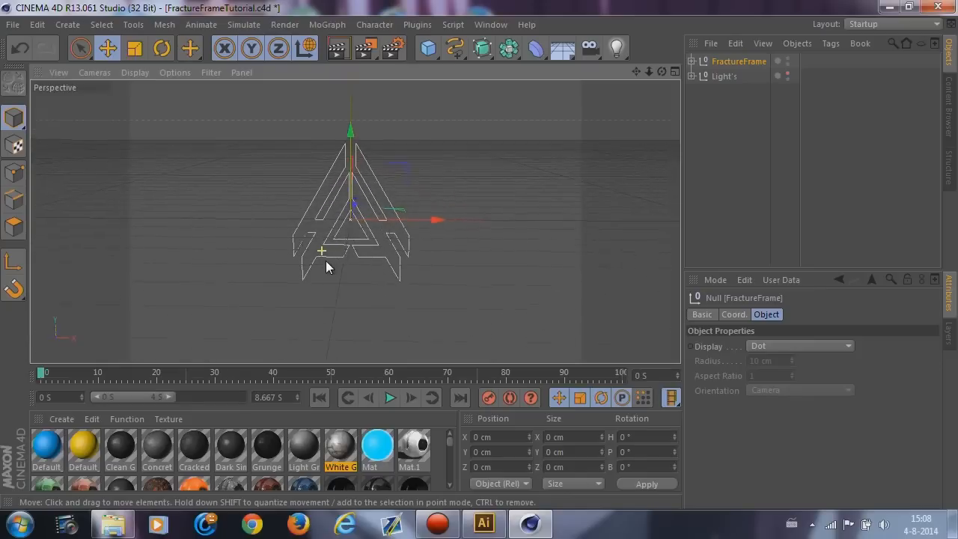
click(469, 250)
Set the render output size to 1546 by 423 pixels.
click(393, 48)
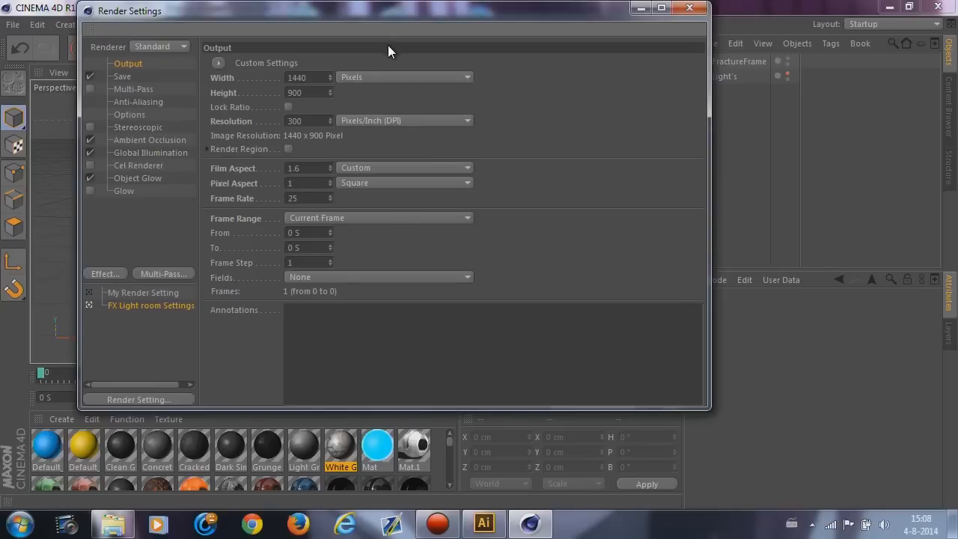
click(298, 77)
text(1546)
click(307, 94)
text(423)
key(Return)
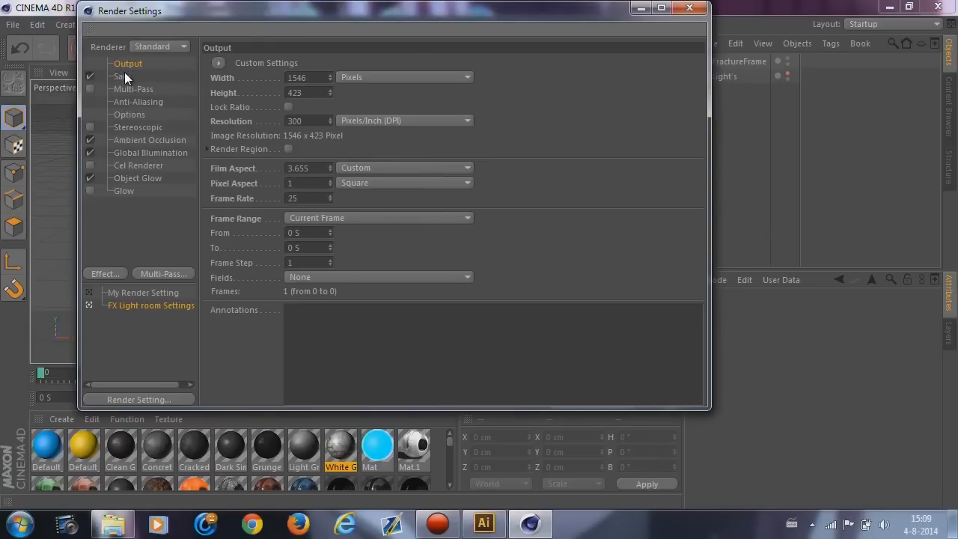
click(690, 7)
Expand the FractureFrame group and examine which part of the logo Path 1, Path 2 and Path 3 each form.
alt+drag(495, 244, 413, 231)
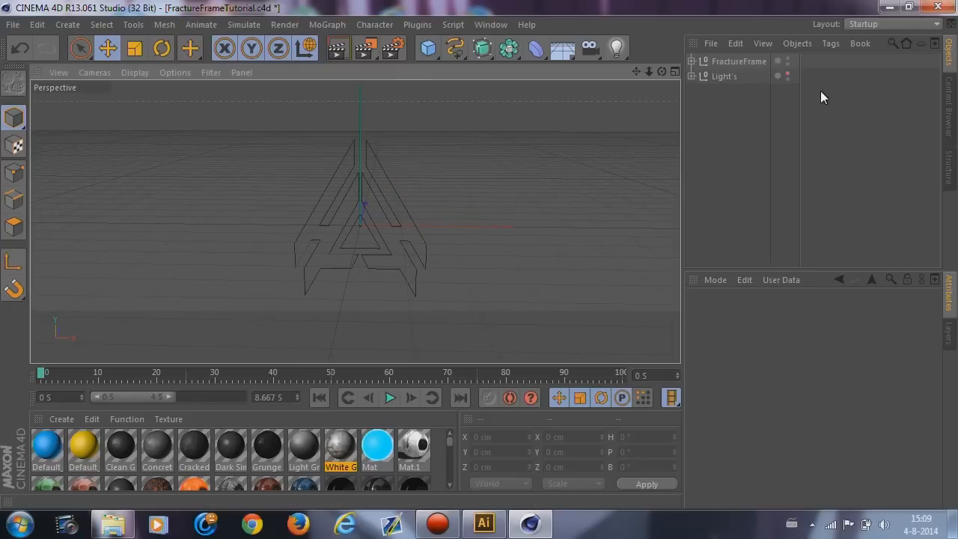
click(692, 60)
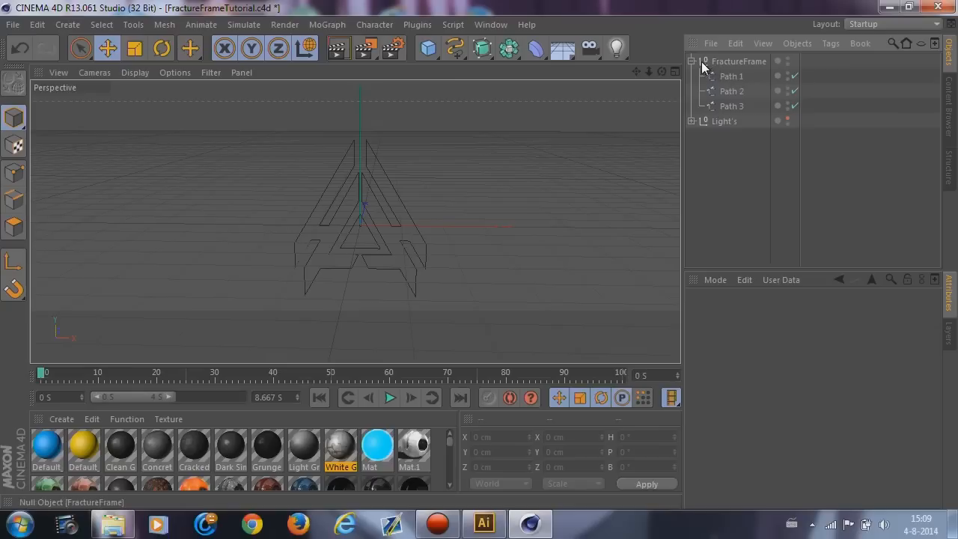
click(733, 90)
click(735, 77)
click(734, 90)
click(734, 105)
click(732, 89)
click(734, 78)
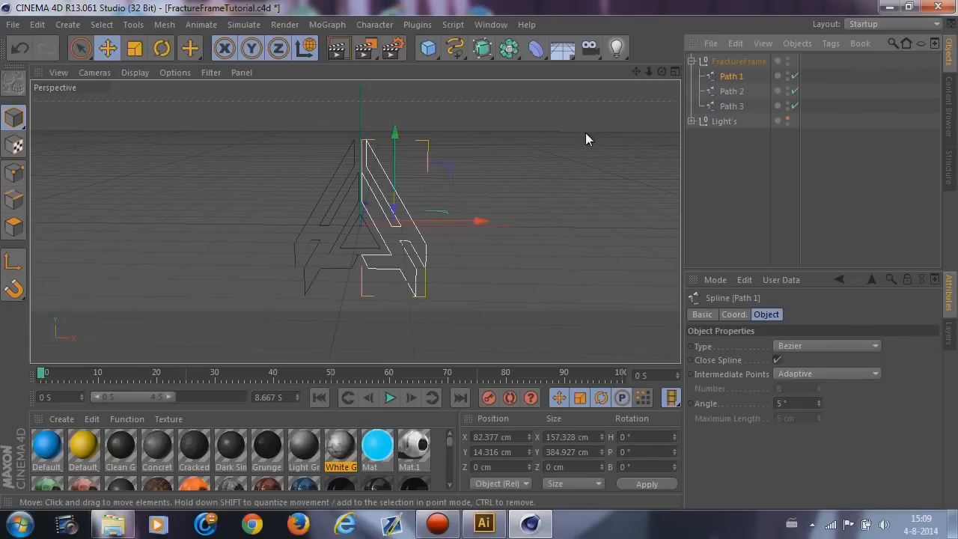
scroll(310, 190, up, 2)
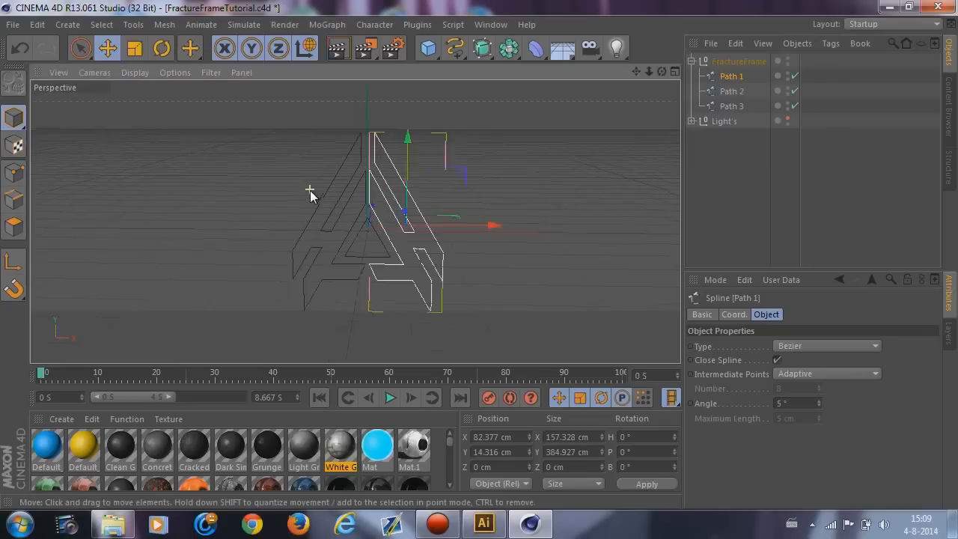
click(734, 91)
click(731, 107)
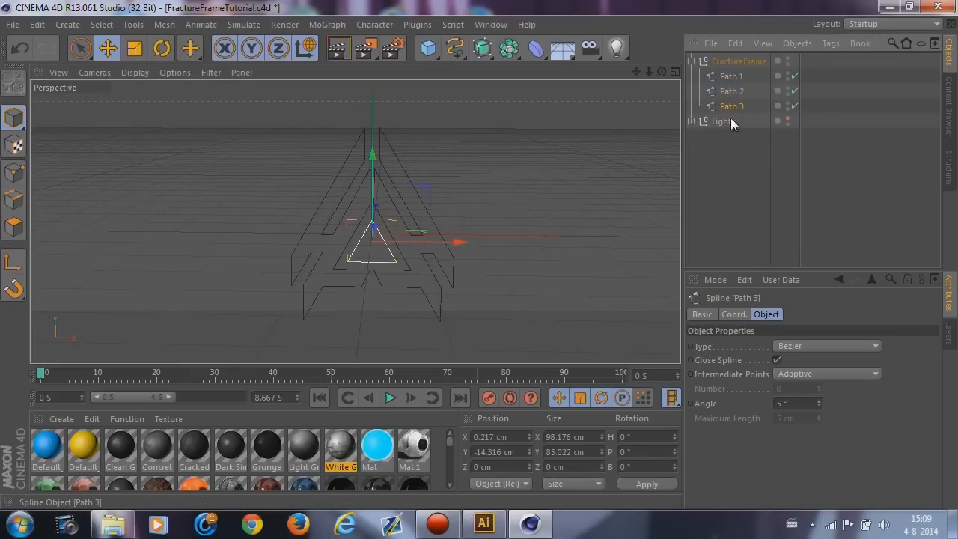
Add an Extrude NURBS object and nest the collapsed FractureFrame group inside it.
click(744, 175)
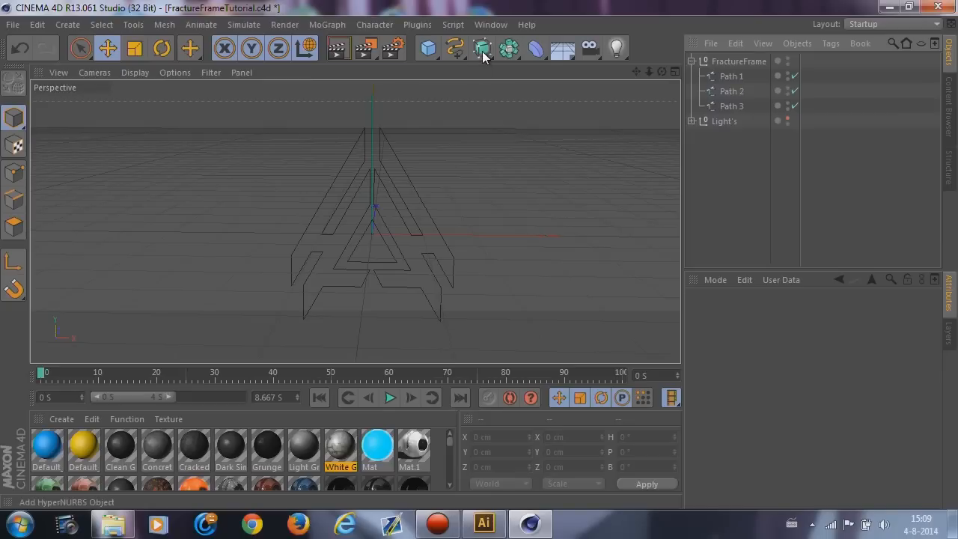
click(482, 54)
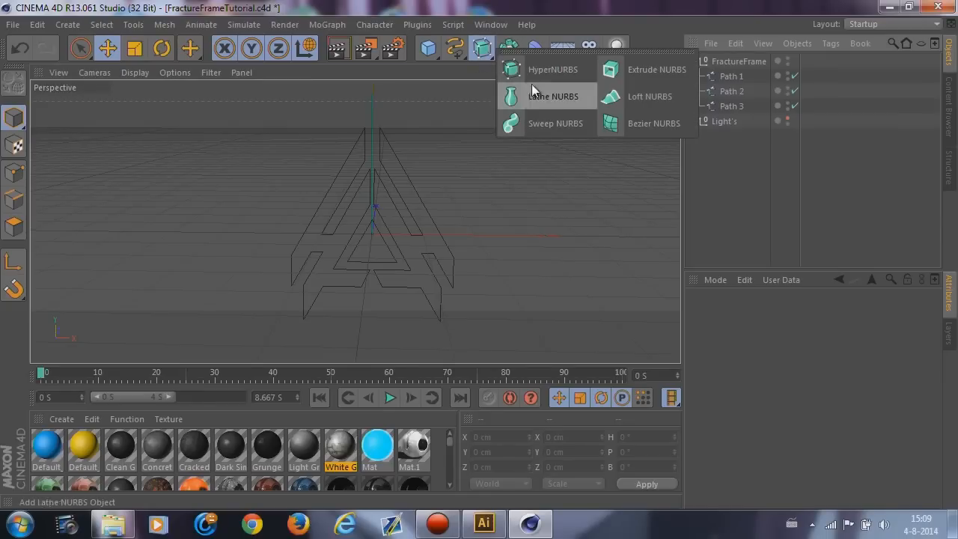
click(651, 69)
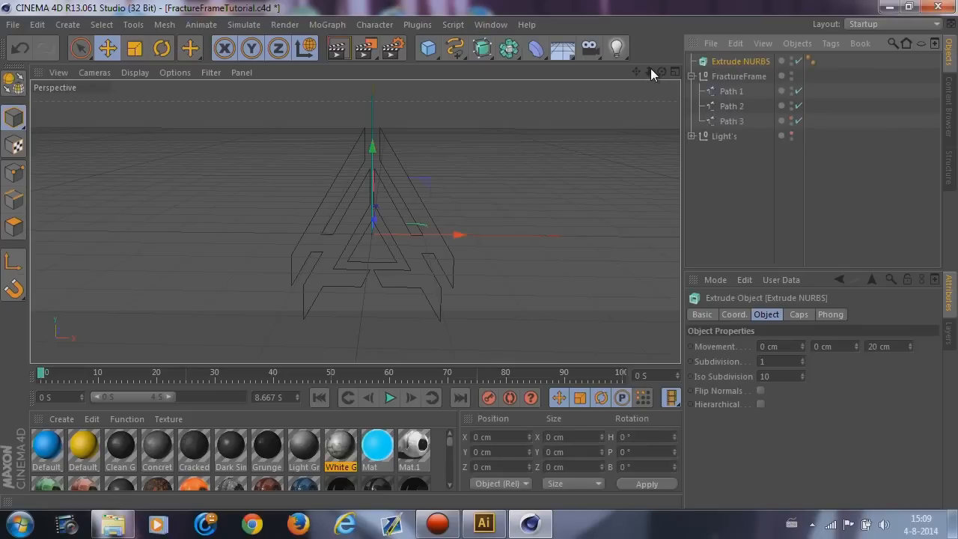
click(692, 75)
click(728, 77)
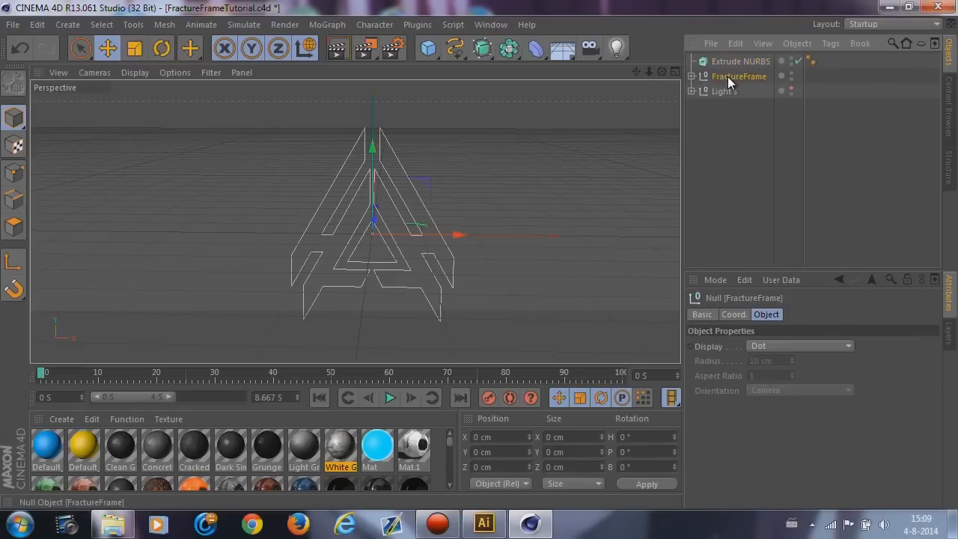
drag(735, 77, 737, 66)
Enable Hierarchical on the Extrude NURBS so it extrudes all splines in the FractureFrame group.
click(715, 59)
mouse_move(564, 199)
alt+mouse_down()
mouse_move(507, 163)
mouse_move(550, 187)
alt+mouse_up()
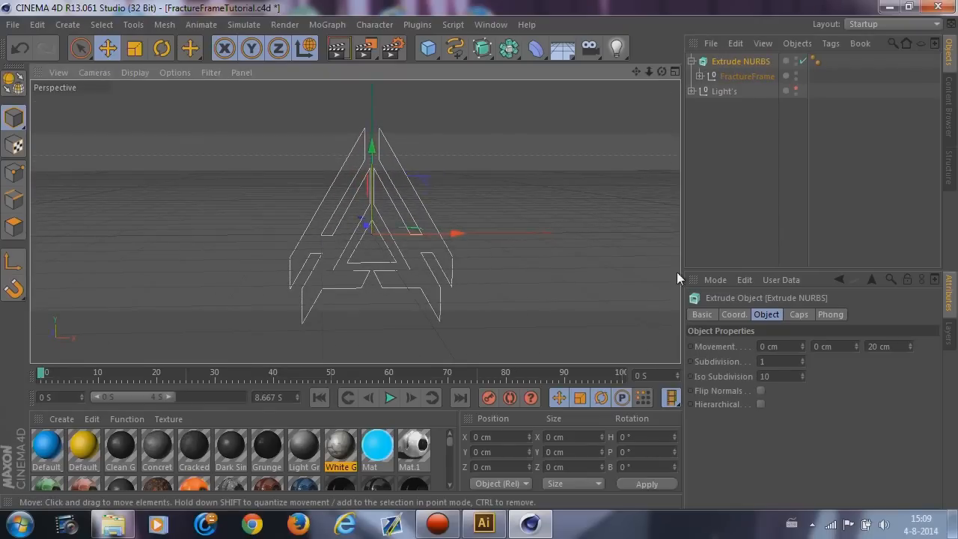
click(761, 404)
alt+drag(455, 288, 595, 313)
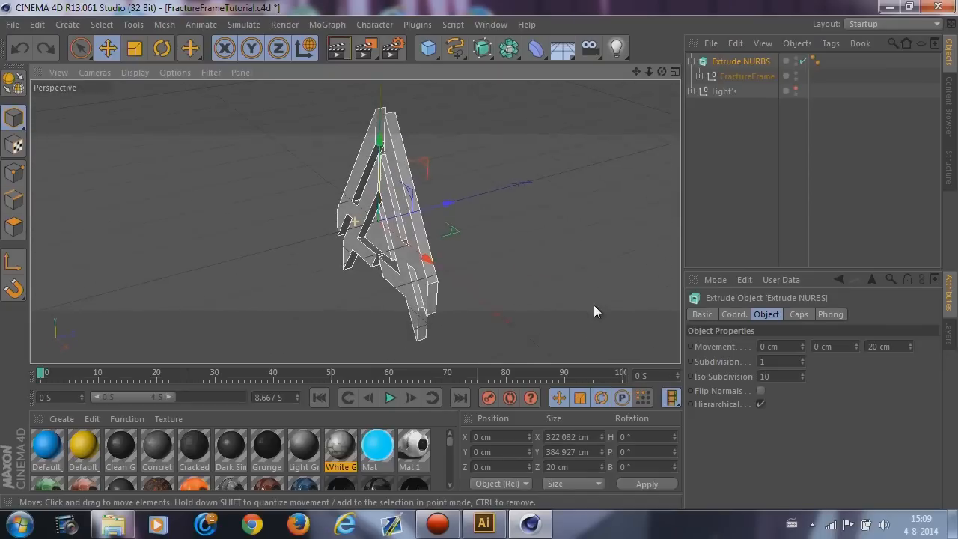
Try Z movement values of 55 cm and 40 cm for the Extrude NURBS.
click(901, 346)
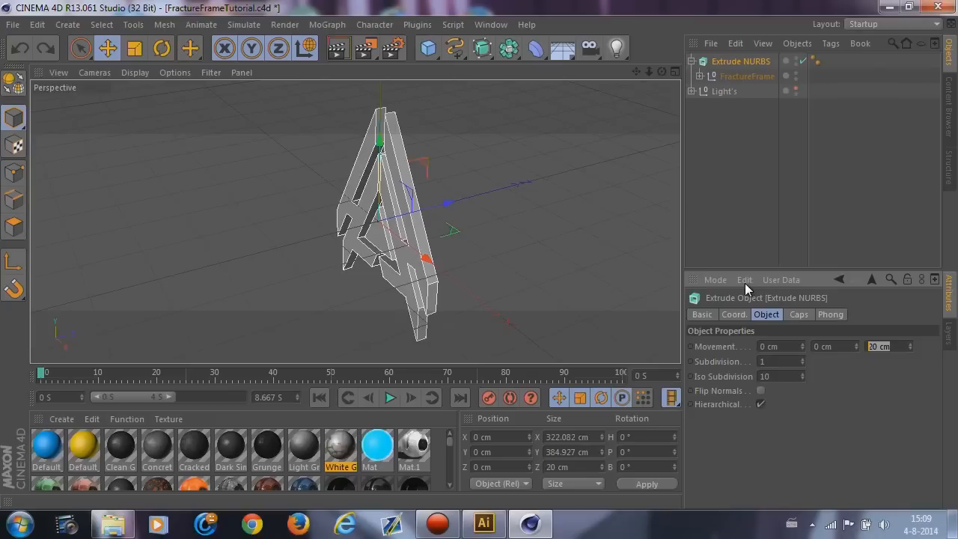
text(55)
key(Return)
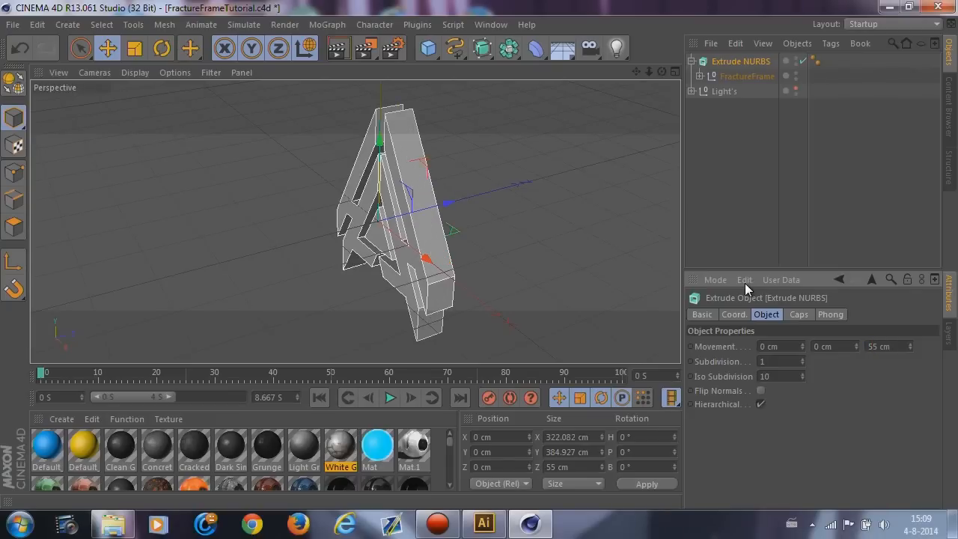
click(912, 347)
text(40)
key(Return)
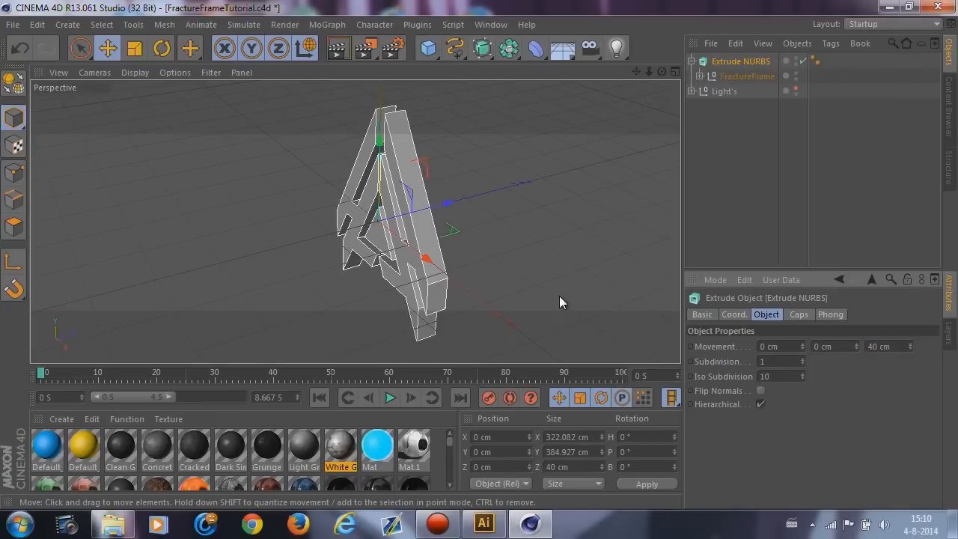
Set the Extrude NURBS's Z movement to 45 cm and check the logo's depth from several angles.
click(876, 346)
text(45)
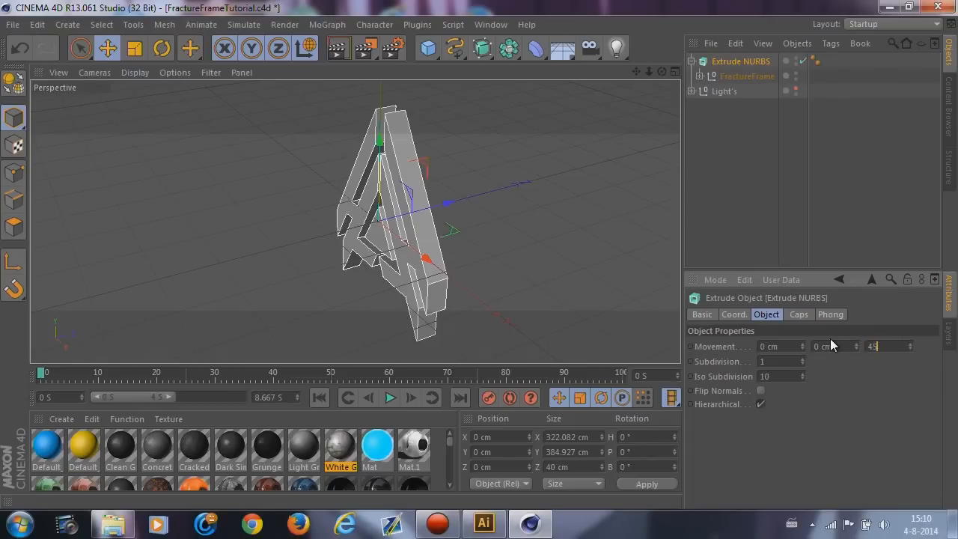
key(Return)
alt+drag(537, 155, 363, 225)
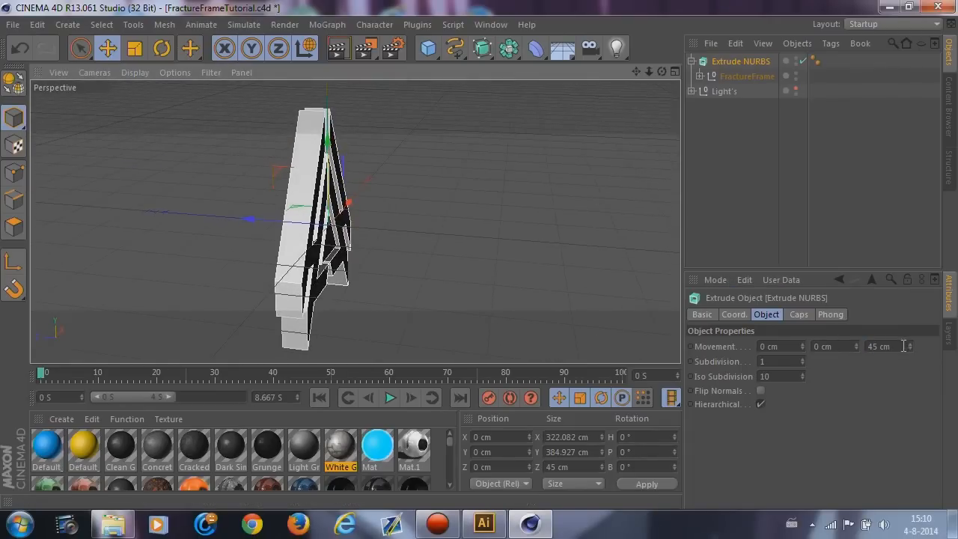
key(ctrl+z)
alt+drag(432, 296, 119, 232)
click(880, 346)
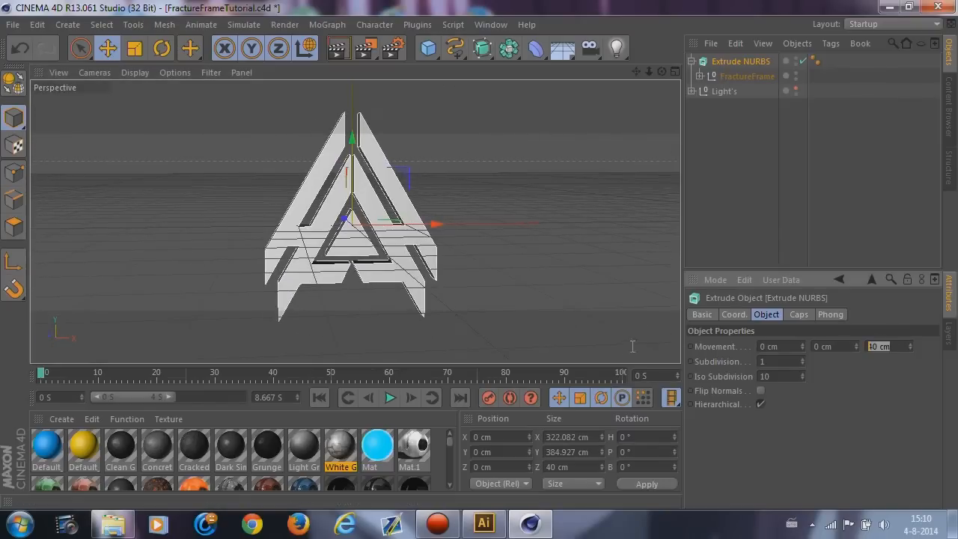
text(45)
key(Return)
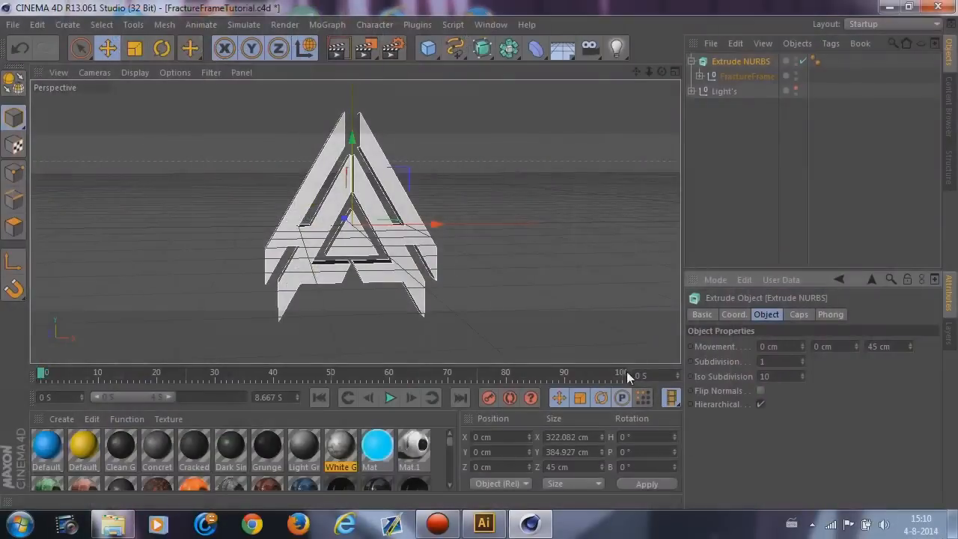
alt+drag(479, 285, 630, 178)
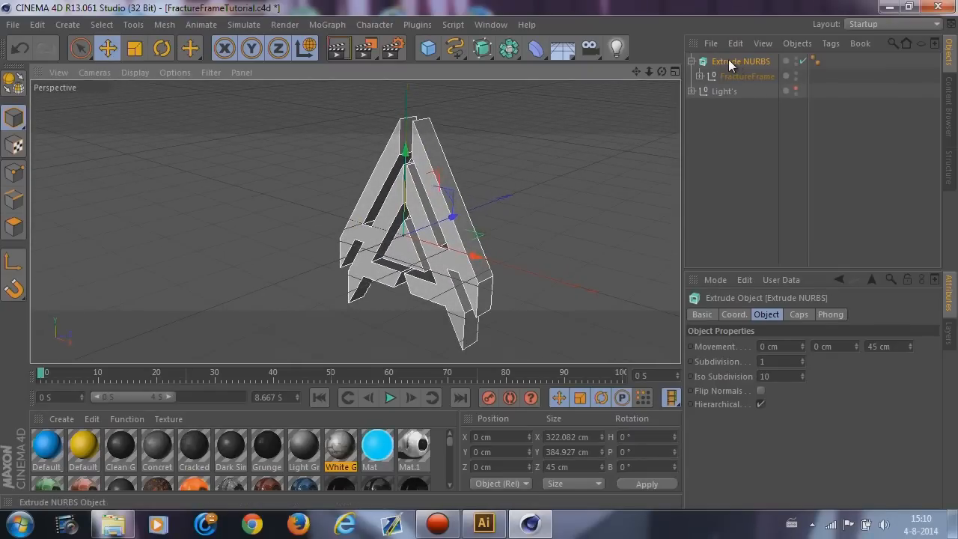
Take the FractureFrame group out of the Extrude NURBS and place it below the Light's null with its paths listed.
click(700, 75)
click(700, 76)
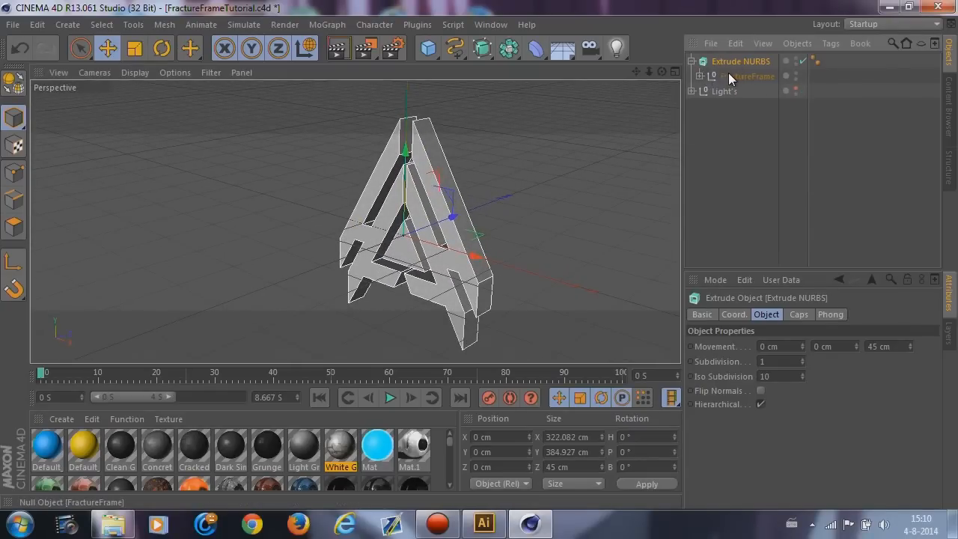
click(699, 76)
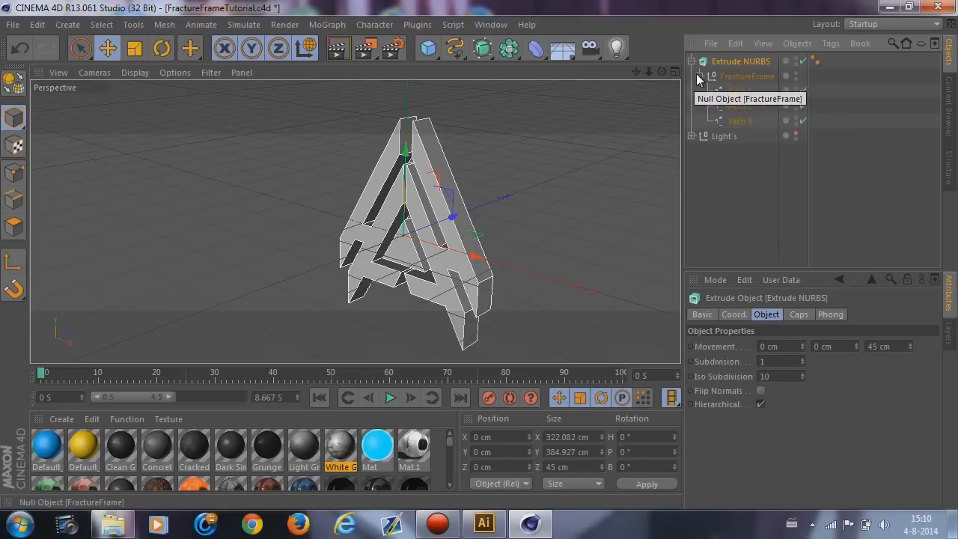
click(699, 77)
drag(733, 76, 738, 141)
click(704, 91)
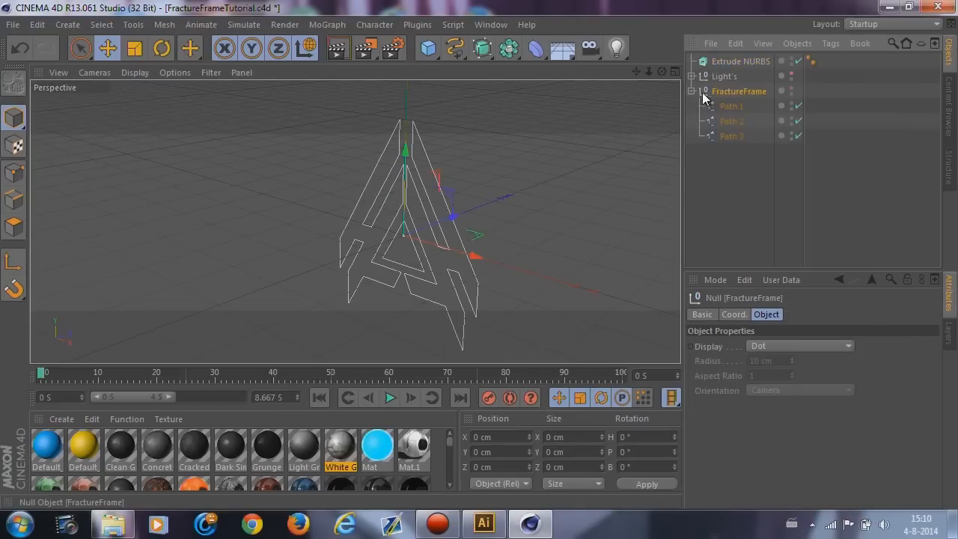
Duplicate the empty Extrude NURBS twice, placing both copies below the FractureFrame group.
click(749, 62)
ctrl+drag(738, 65, 733, 172)
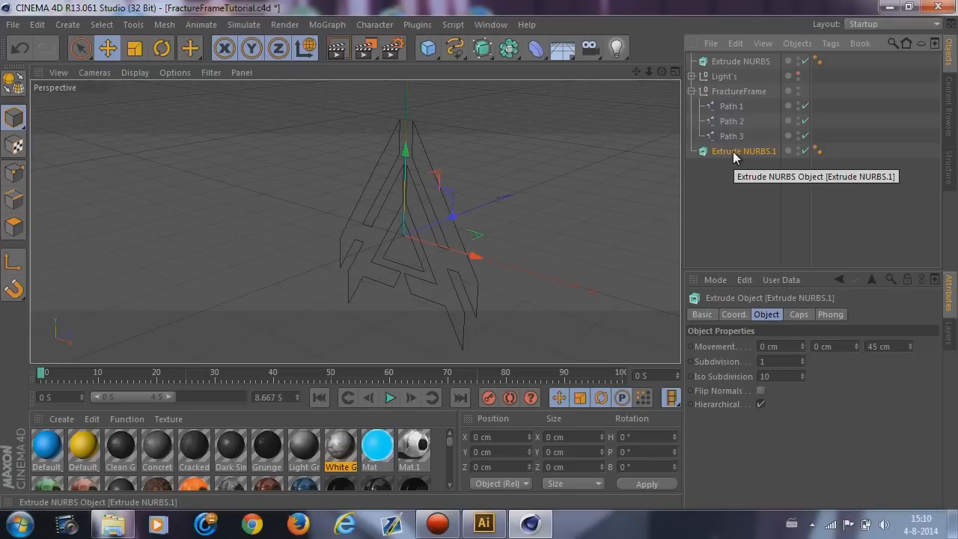
drag(733, 151, 726, 178)
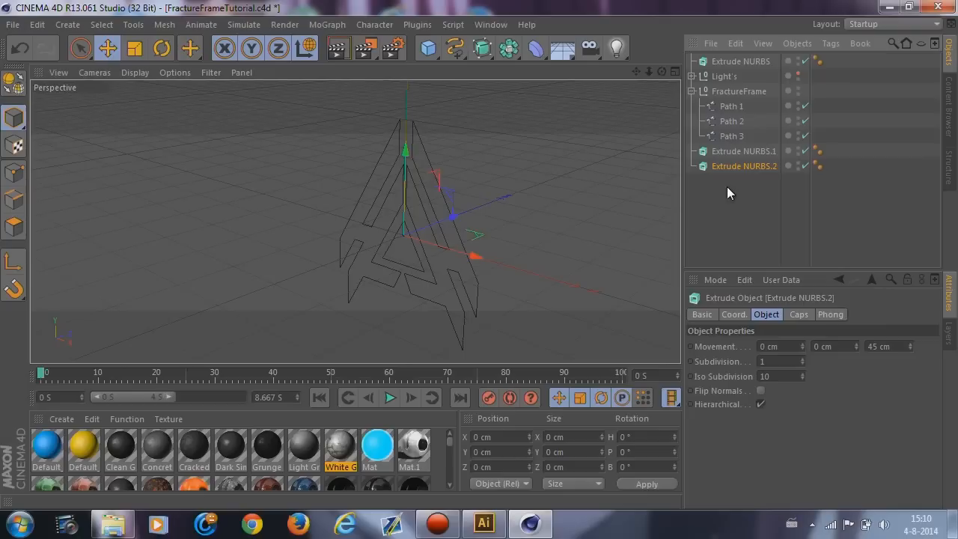
click(727, 187)
Nest Path 1, Path 2 and Path 3 each in its own Extrude NURBS and delete the empty FractureFrame null.
click(731, 107)
drag(738, 114, 733, 62)
drag(734, 127, 742, 167)
click(727, 105)
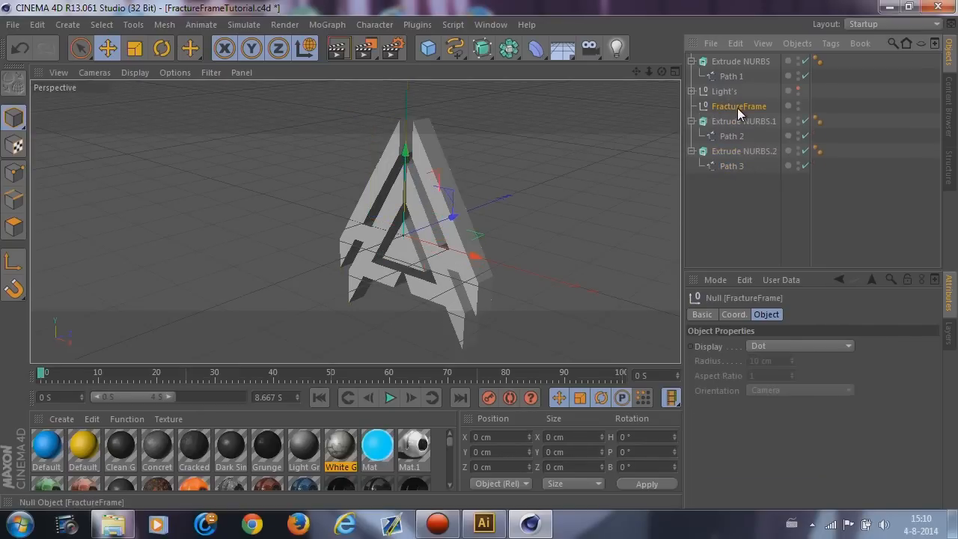
key(Delete)
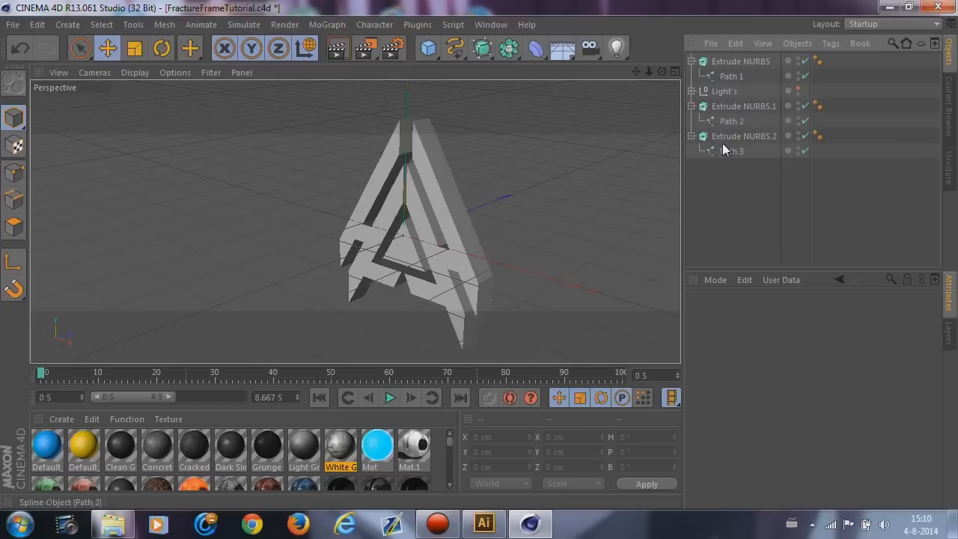
Collapse the three Extrude NURBS objects and rename the one containing Path 1 as RightFrame.
click(692, 106)
click(692, 121)
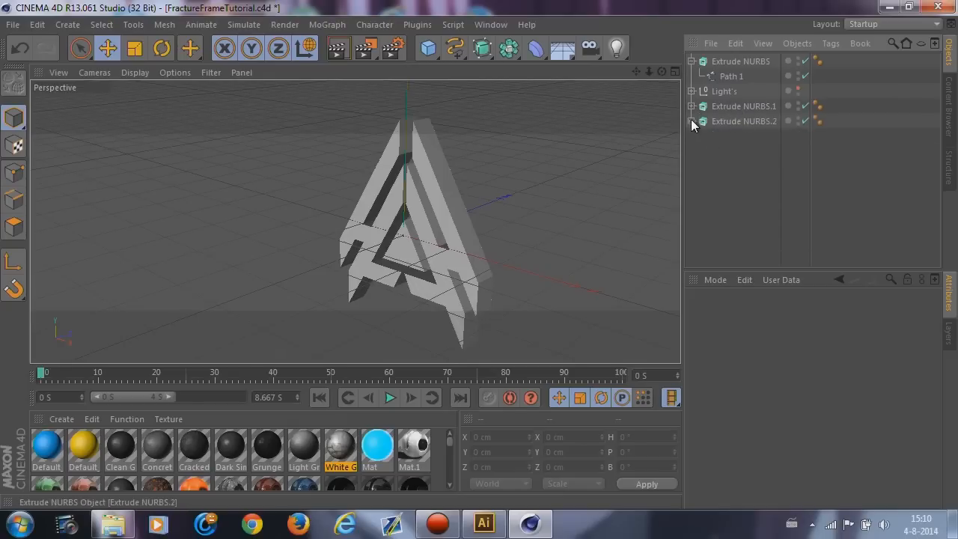
click(692, 61)
click(730, 62)
alt+drag(581, 185, 697, 200)
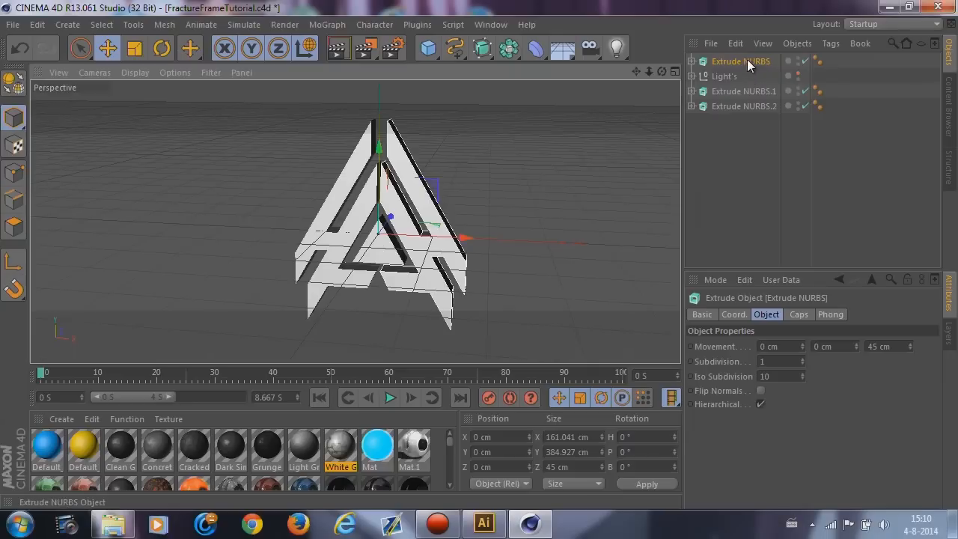
double_click(748, 61)
text(Rgih)
key(BackSpace)
key(BackSpace)
key(BackSpace)
text(ightFrame)
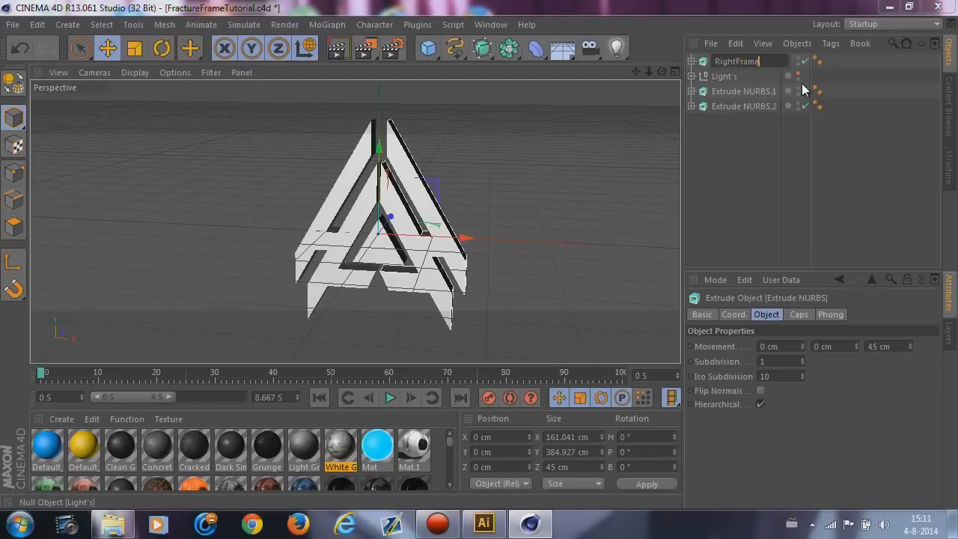
key(Return)
Rename the Path 2 extrusion as LeftFrame and the Path 3 extrusion as MiddleFrame.
double_click(746, 90)
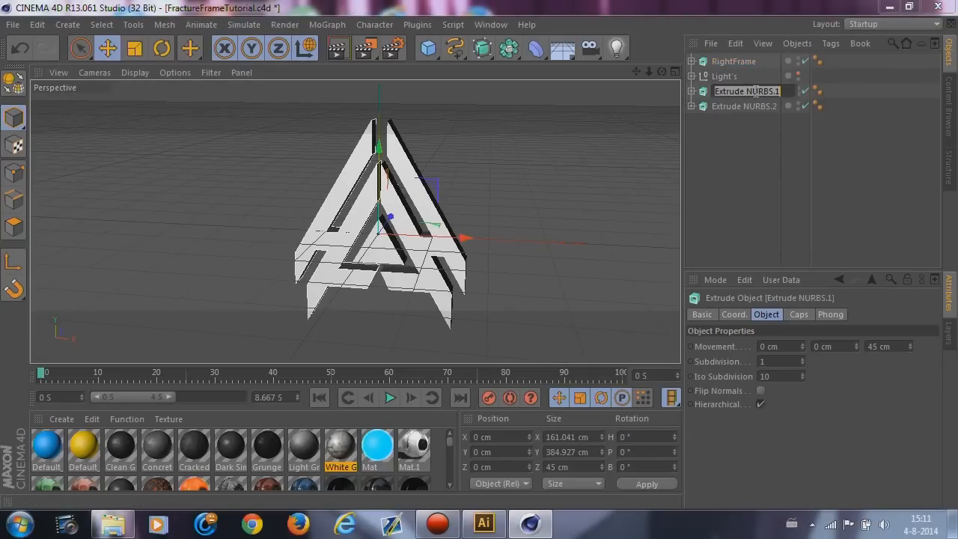
text(LeftFra)
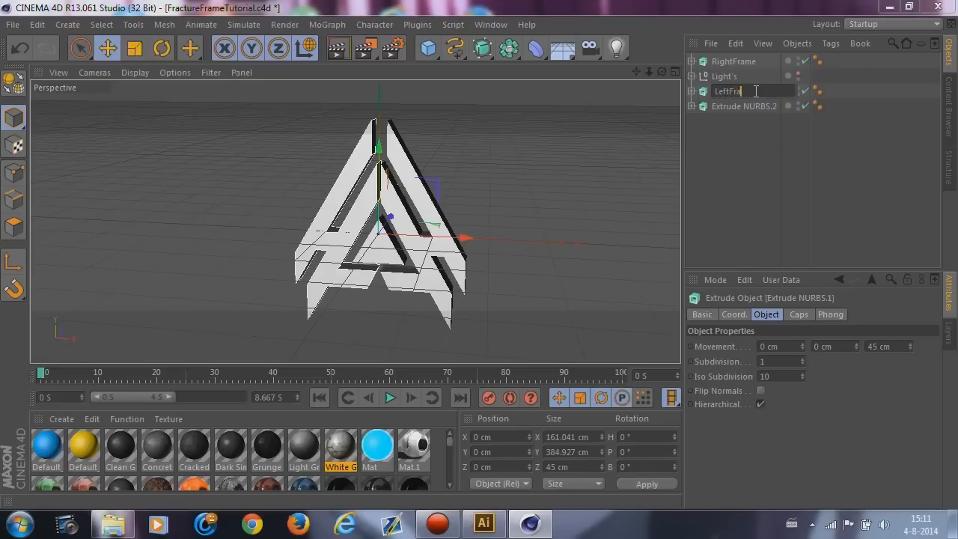
key(Return)
double_click(732, 105)
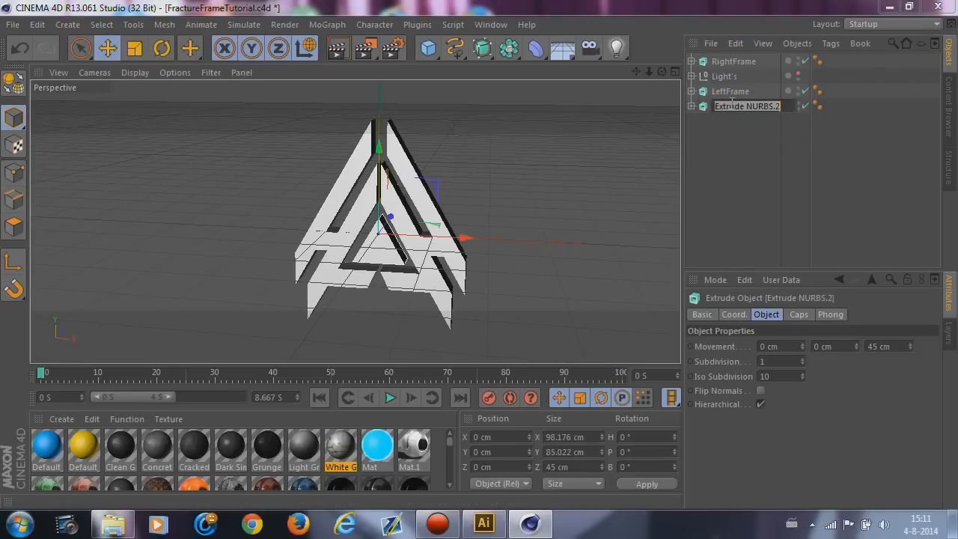
text(Middle)
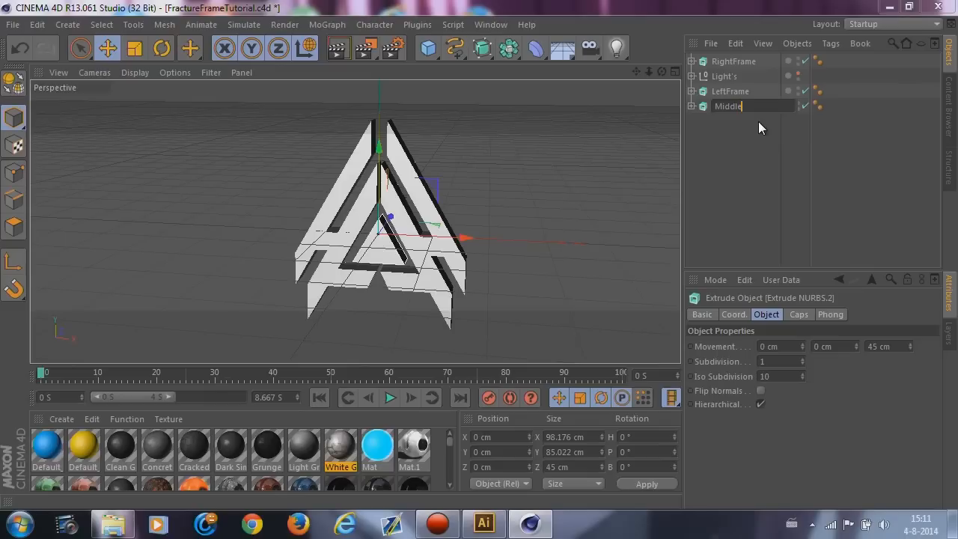
text(Frame)
key(Return)
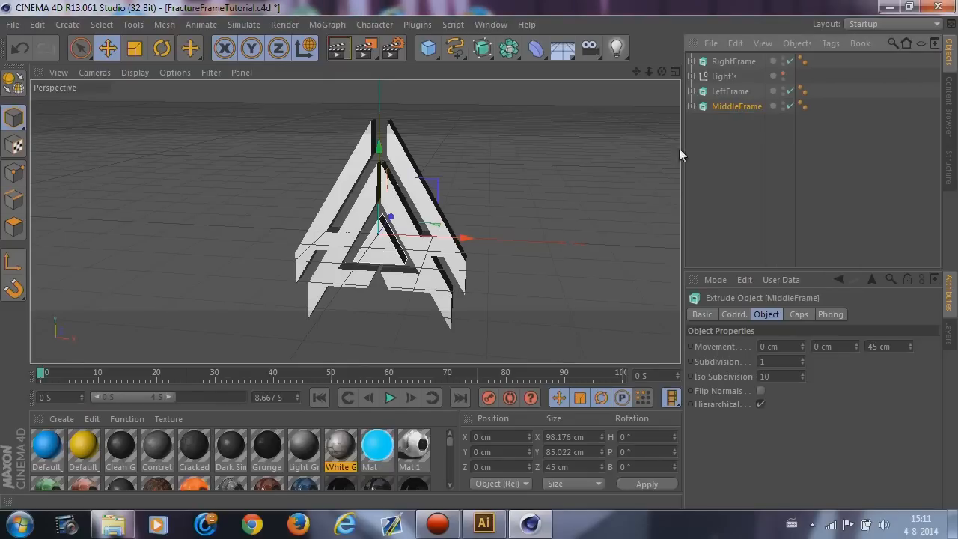
Move the Light's null below the frame objects and group RightFrame, LeftFrame and MiddleFrame under a new null.
drag(728, 72, 732, 144)
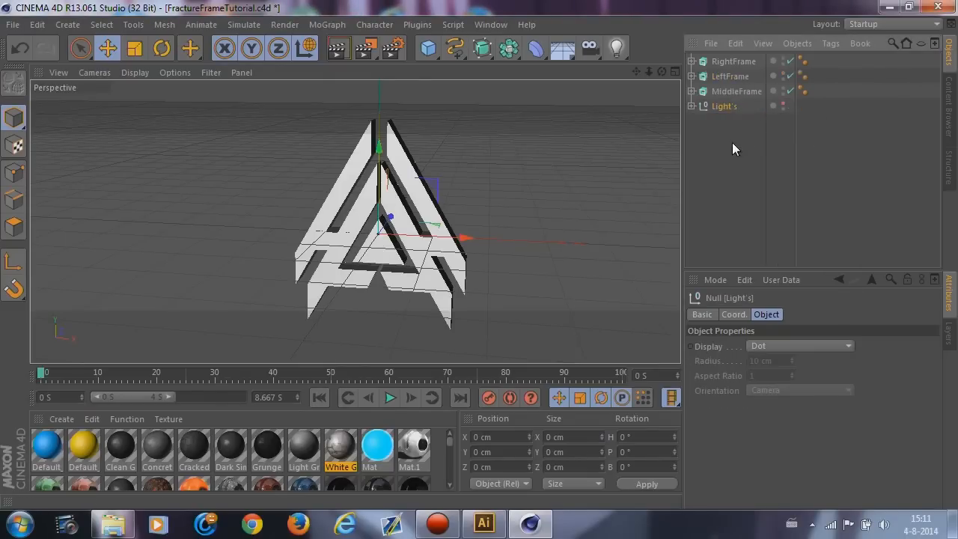
click(731, 159)
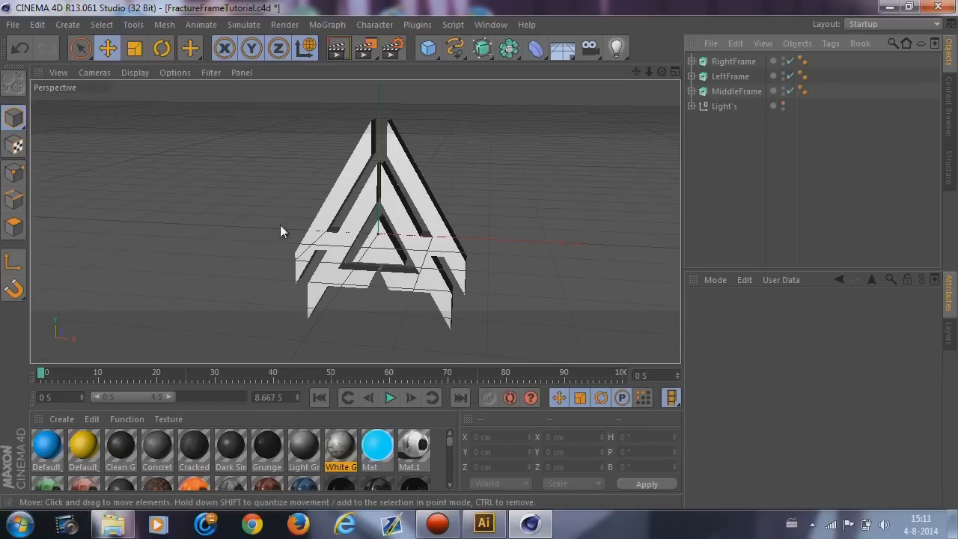
alt+drag(532, 194, 481, 263)
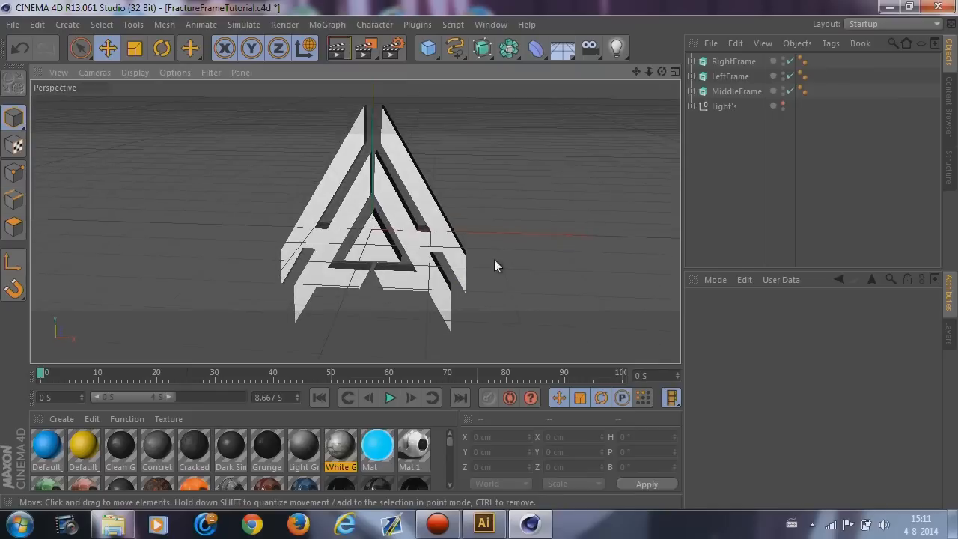
click(735, 90)
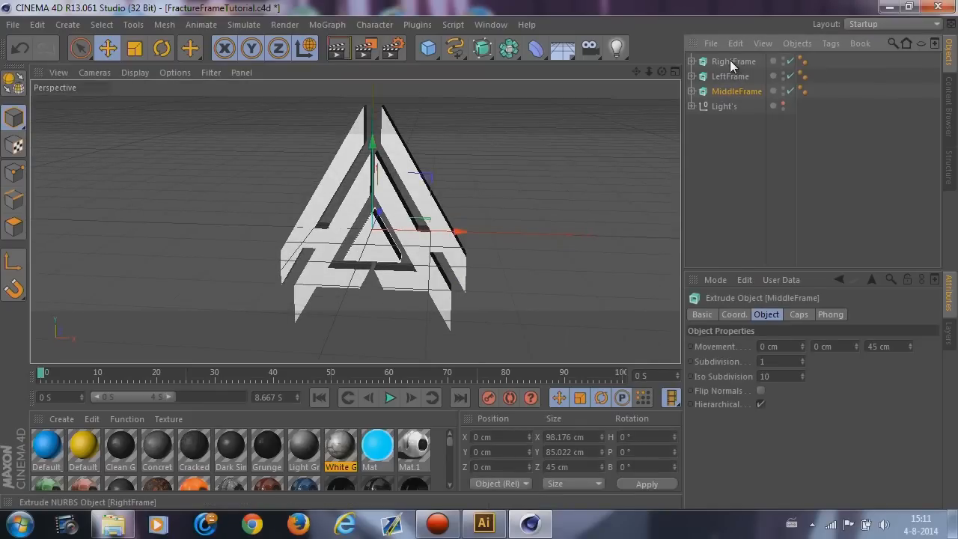
shift+click(729, 62)
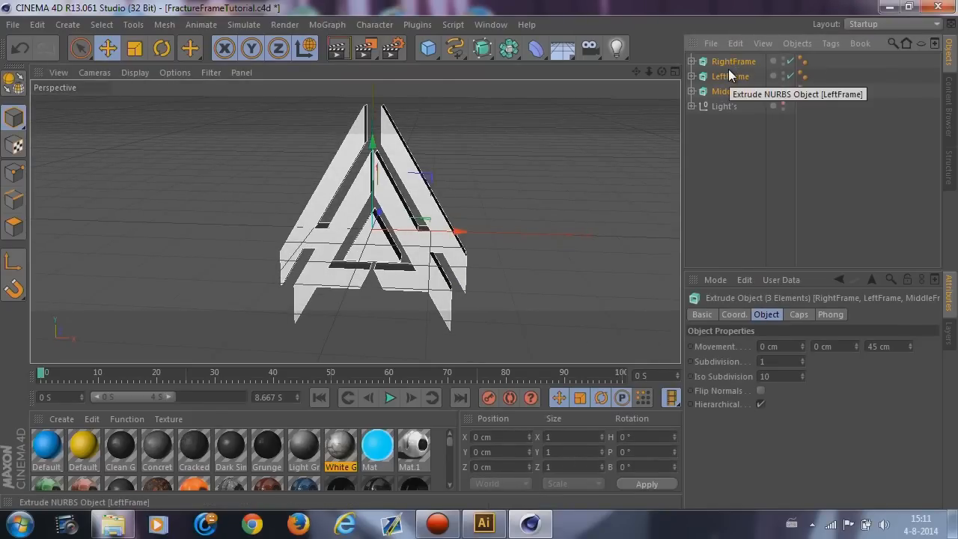
key(alt+g)
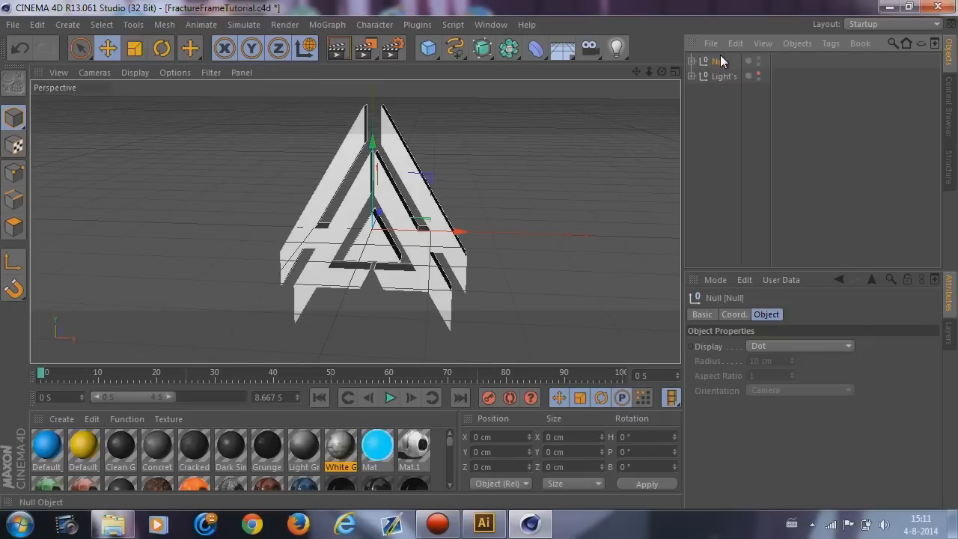
Undo the last grouping, regroup RightFrame, LeftFrame and MiddleFrame under a null, and rename that null as FractureFrame.
key(ctrl+z)
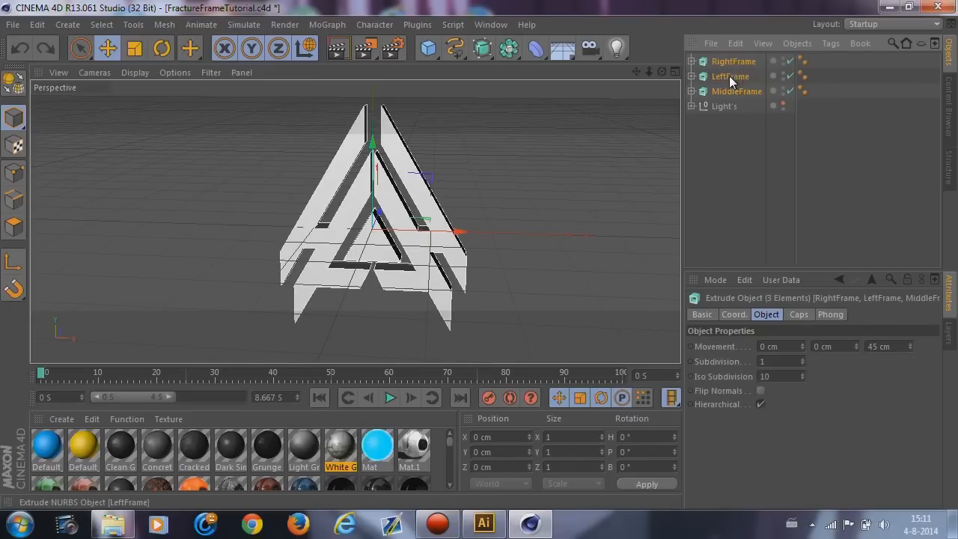
right_click(729, 62)
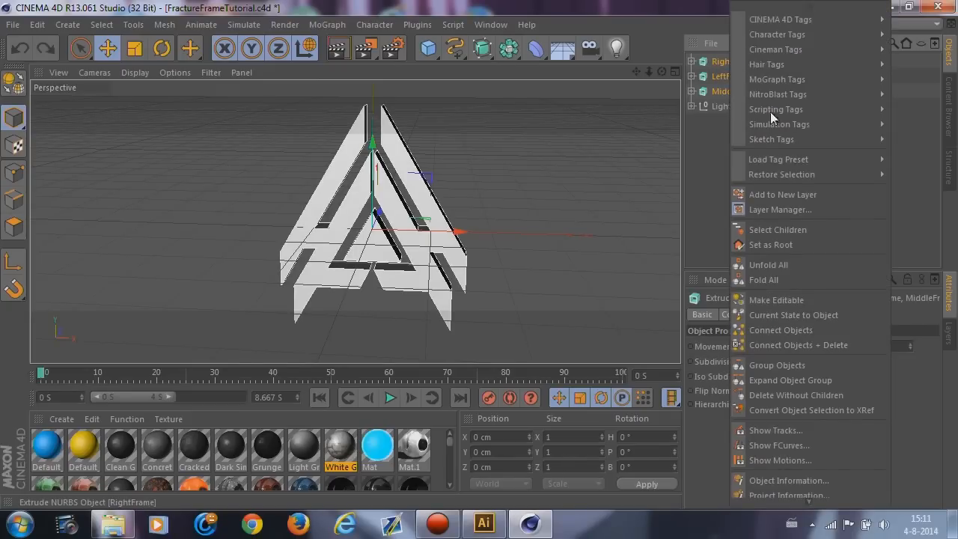
click(804, 364)
double_click(721, 62)
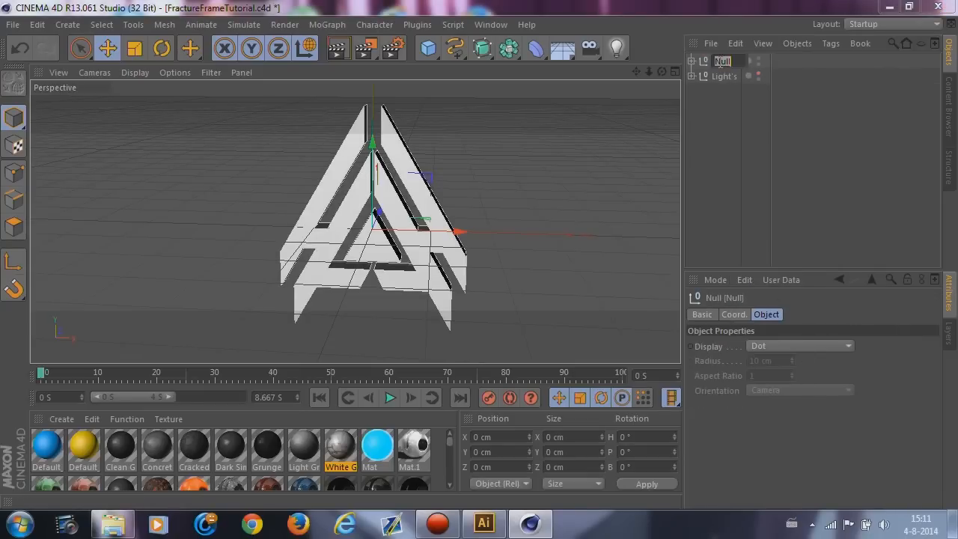
text(FractureFrame)
key(Return)
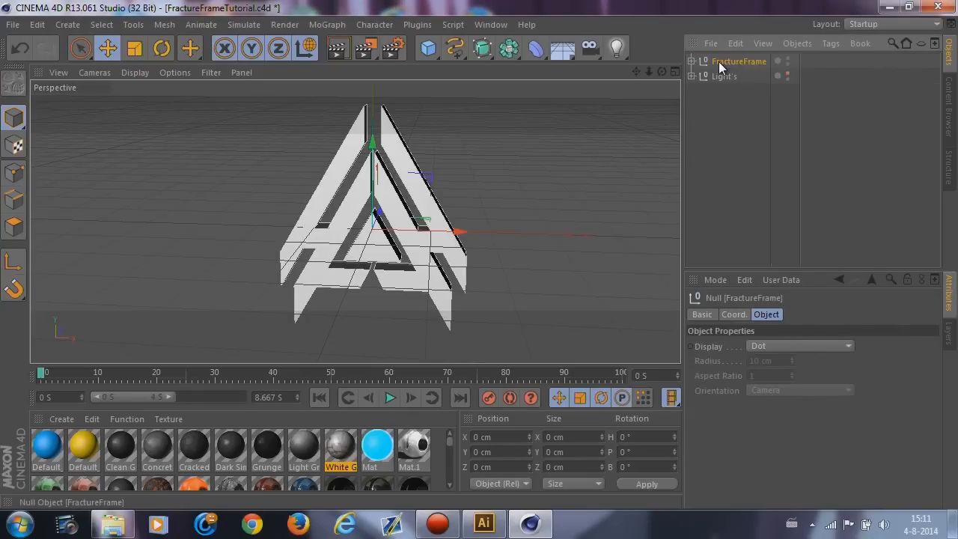
click(736, 118)
Duplicate the FractureFrame group directly above the Light's null and expand the copy.
click(690, 60)
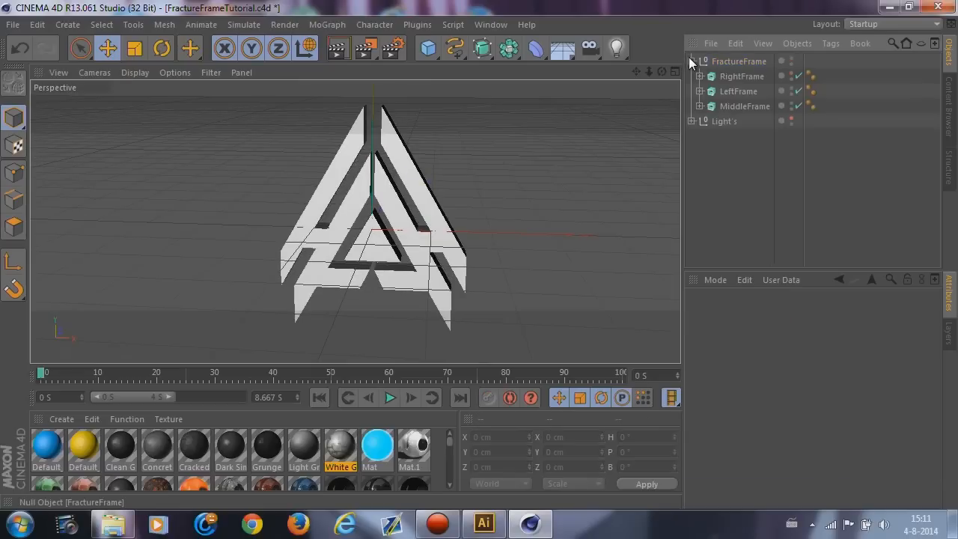
click(693, 63)
click(727, 61)
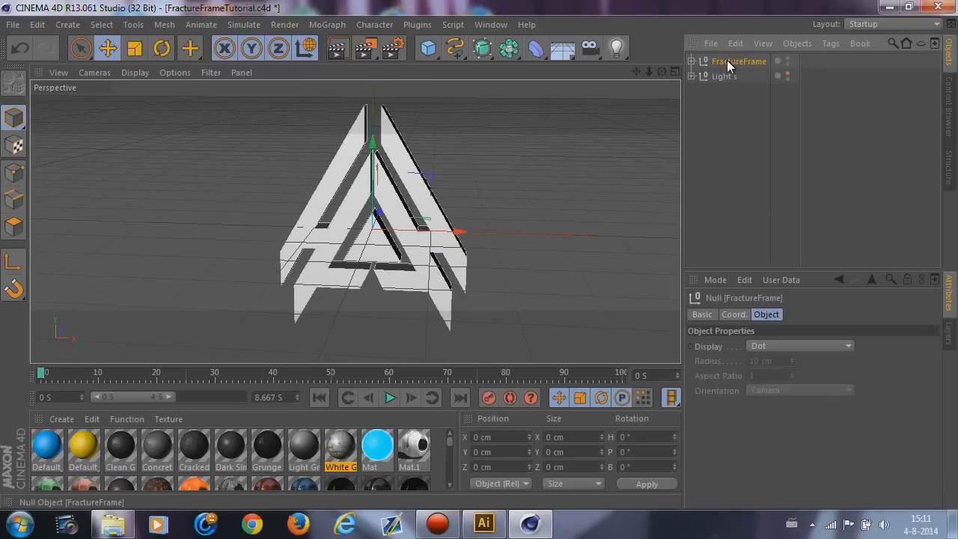
ctrl+drag(732, 60, 732, 69)
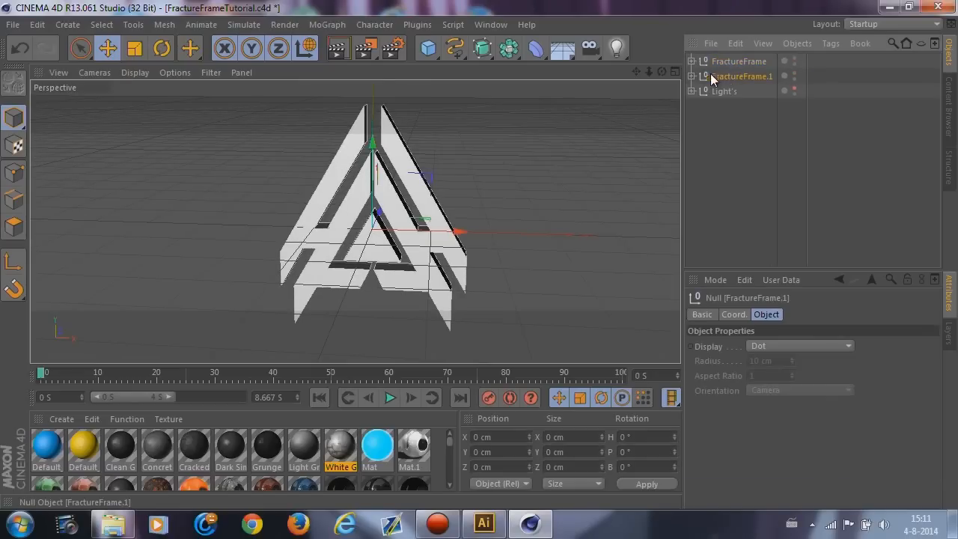
click(692, 76)
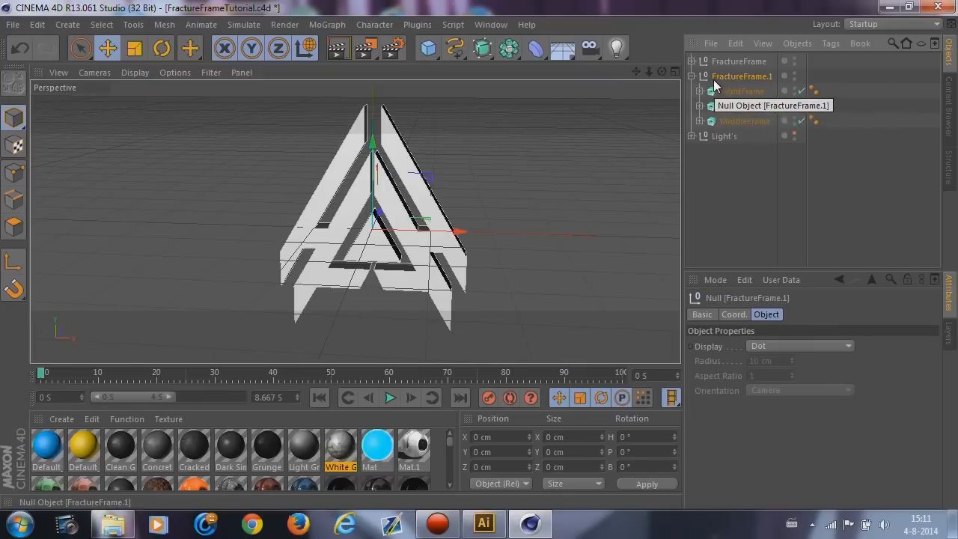
Add an Atom Array and place it inside the FractureFrame.1 group above RightFrame.
click(509, 49)
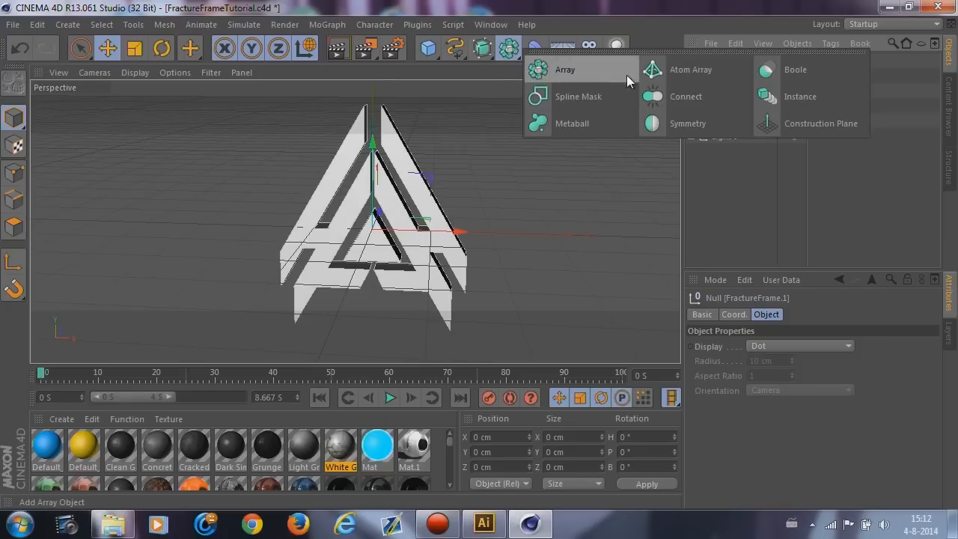
click(674, 71)
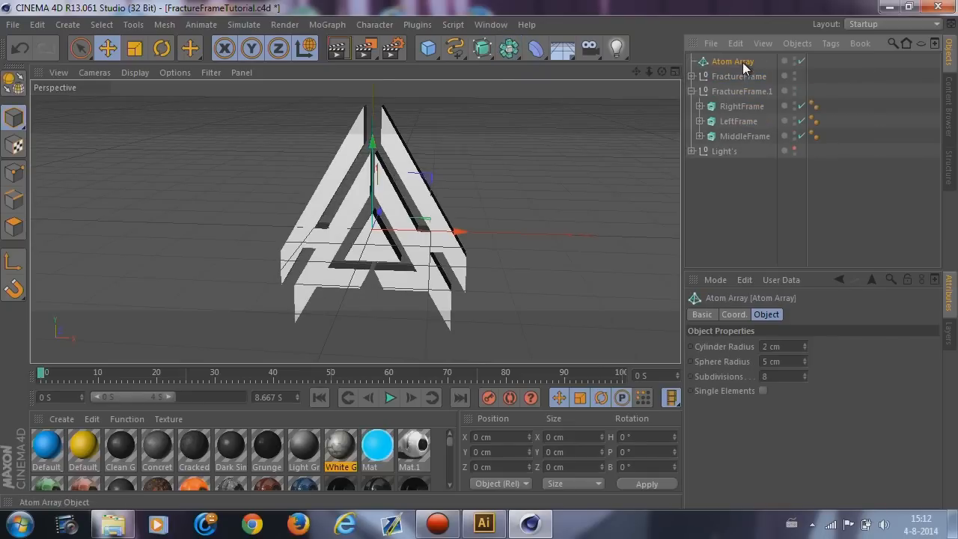
drag(731, 62, 724, 93)
click(738, 106)
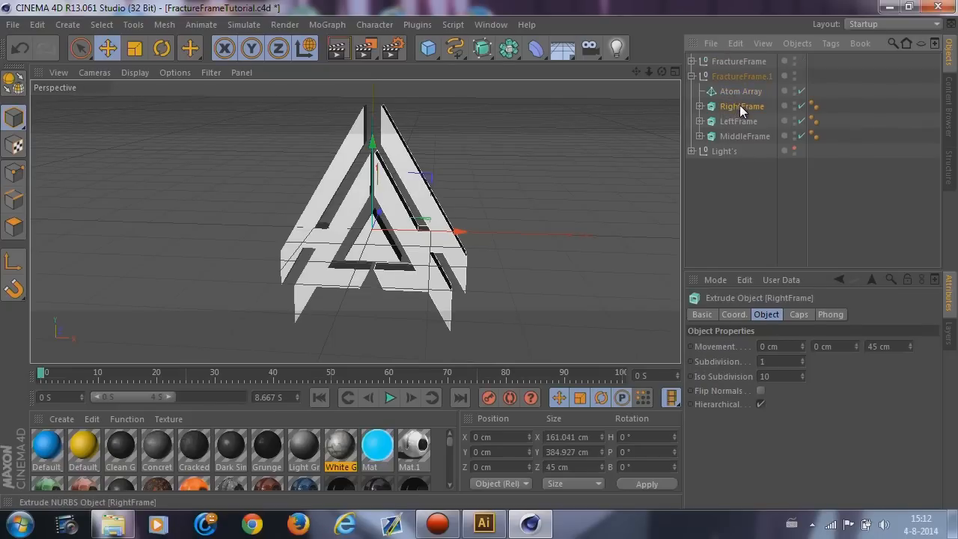
scroll(518, 209, up, 2)
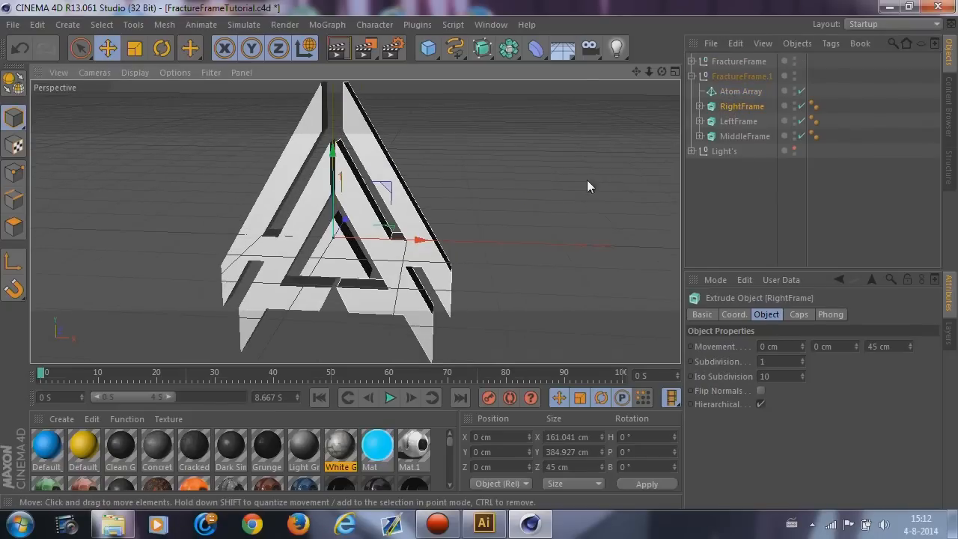
Take the Atom Array back out of FractureFrame.1 and nest the FractureFrame.1 group under it instead.
click(741, 91)
key(ctrl+z)
click(692, 76)
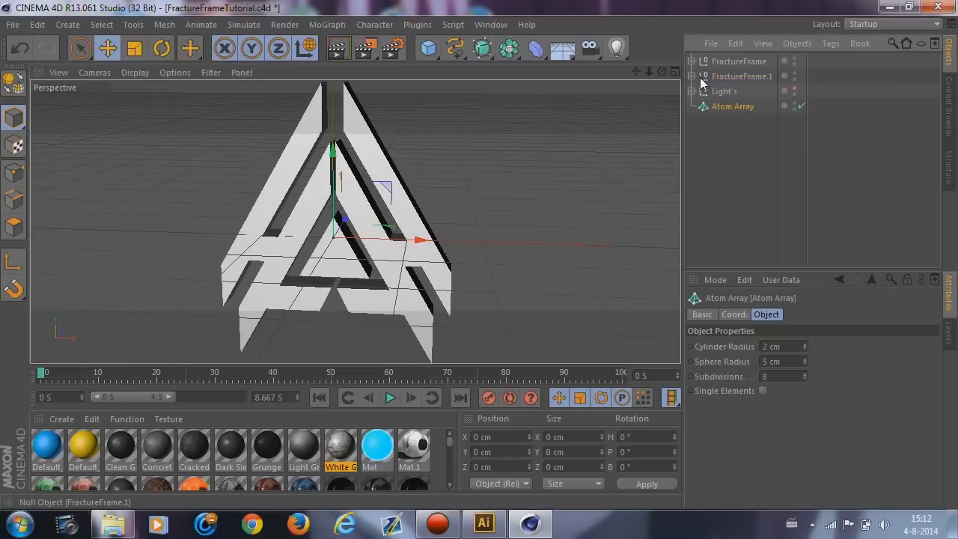
drag(726, 75, 727, 106)
alt+drag(627, 154, 381, 250)
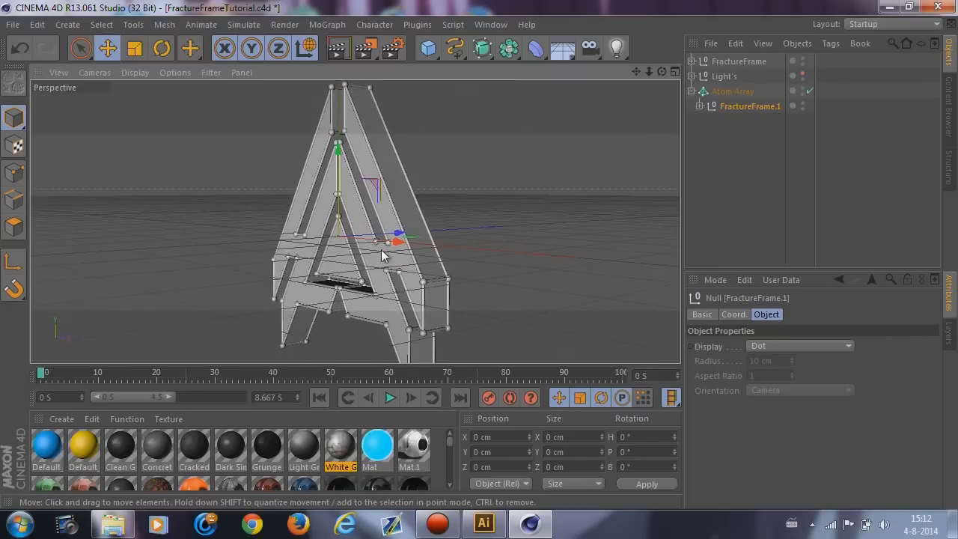
Apply the Grunge material to the Atom Array and change the projection type of its texture tag.
drag(275, 449, 749, 131)
drag(735, 92, 737, 91)
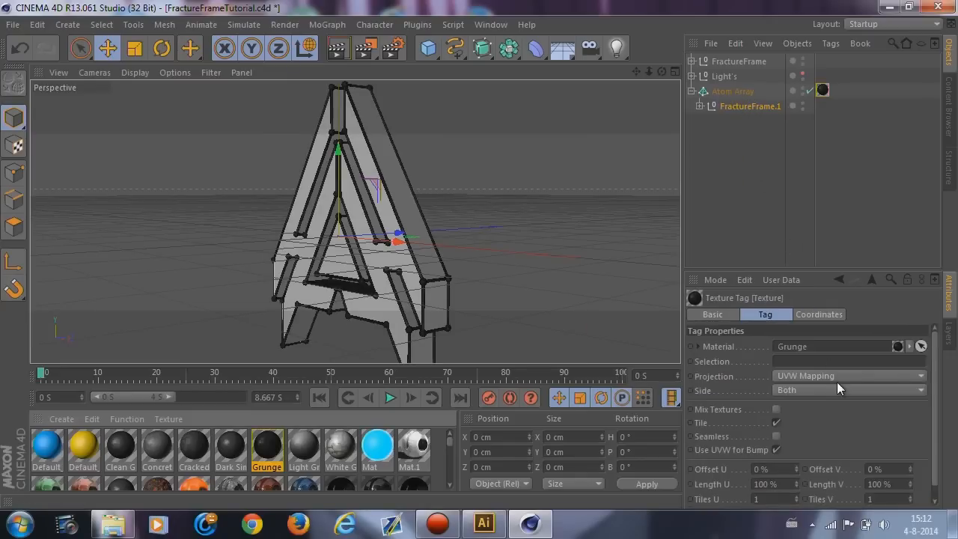
click(833, 375)
click(796, 286)
click(718, 174)
Set both the cylinder radius and the sphere radius of the Atom Array to 1 cm.
alt+drag(434, 252, 670, 219)
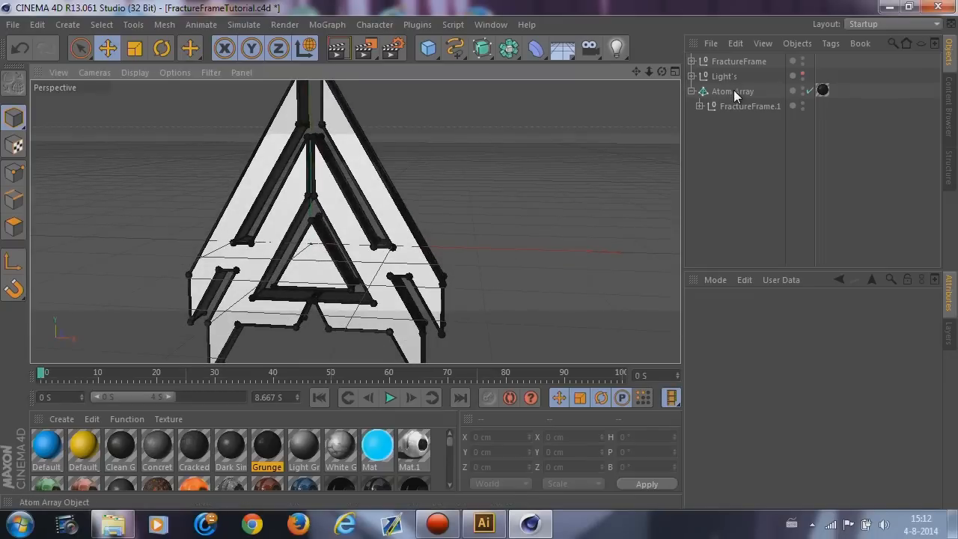
click(735, 93)
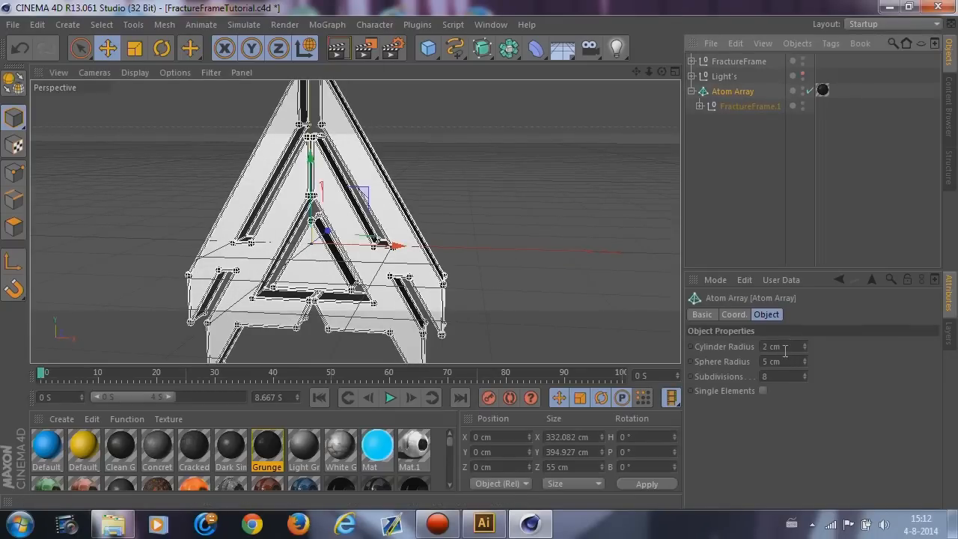
drag(786, 351, 722, 363)
text(1)
drag(782, 361, 738, 363)
text(1)
click(842, 364)
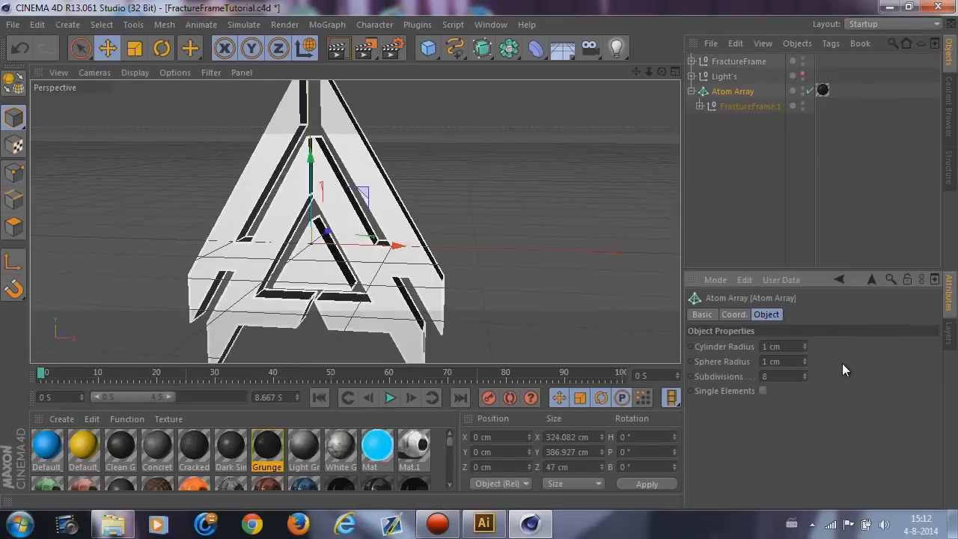
Set the Z extrusion movement of RightFrame, LeftFrame and MiddleFrame inside FractureFrame.1 to 0 cm.
alt+drag(527, 223, 641, 188)
click(727, 188)
click(713, 94)
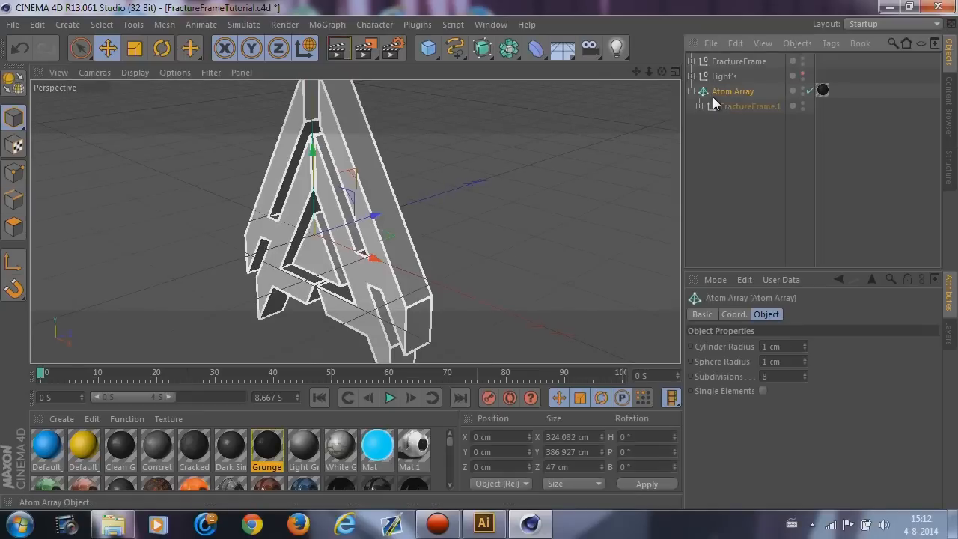
click(699, 106)
click(748, 121)
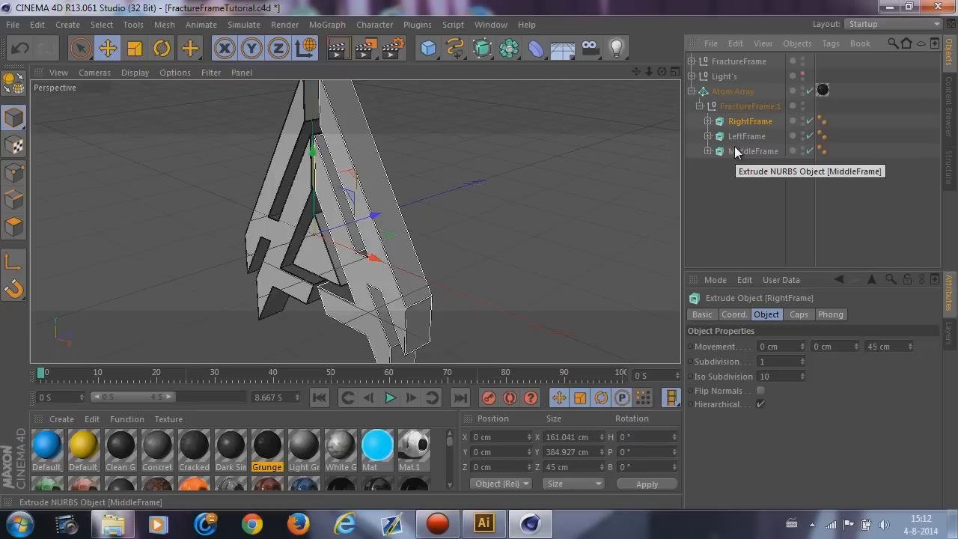
shift+click(739, 152)
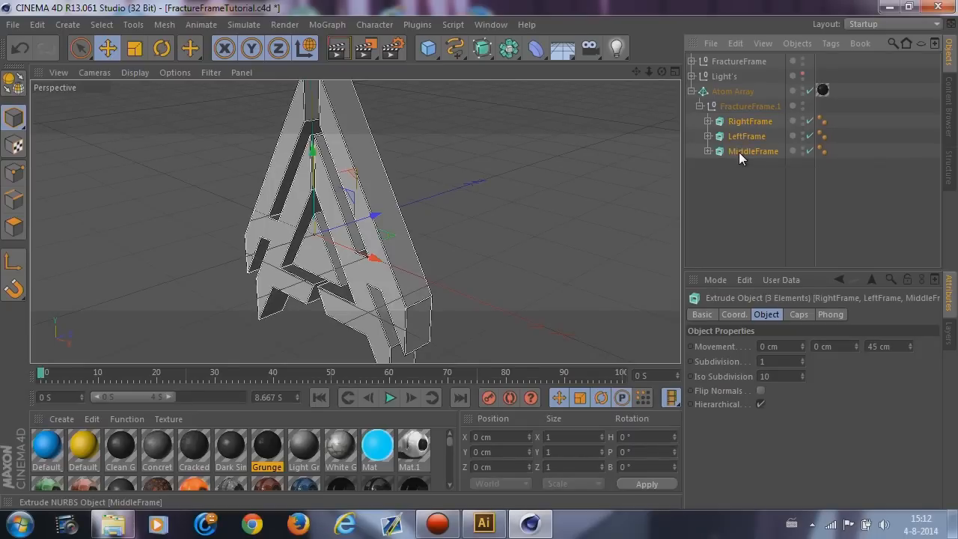
click(896, 346)
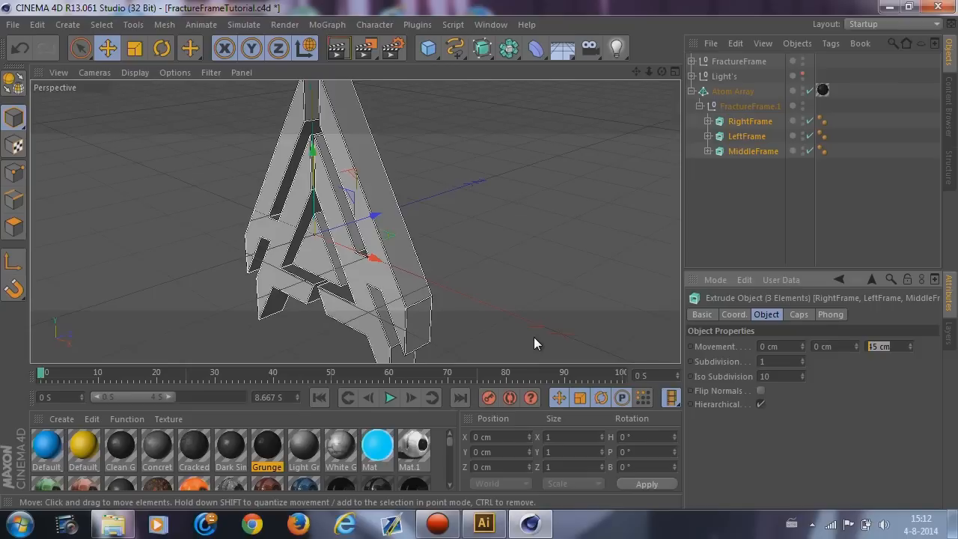
text(0)
key(Return)
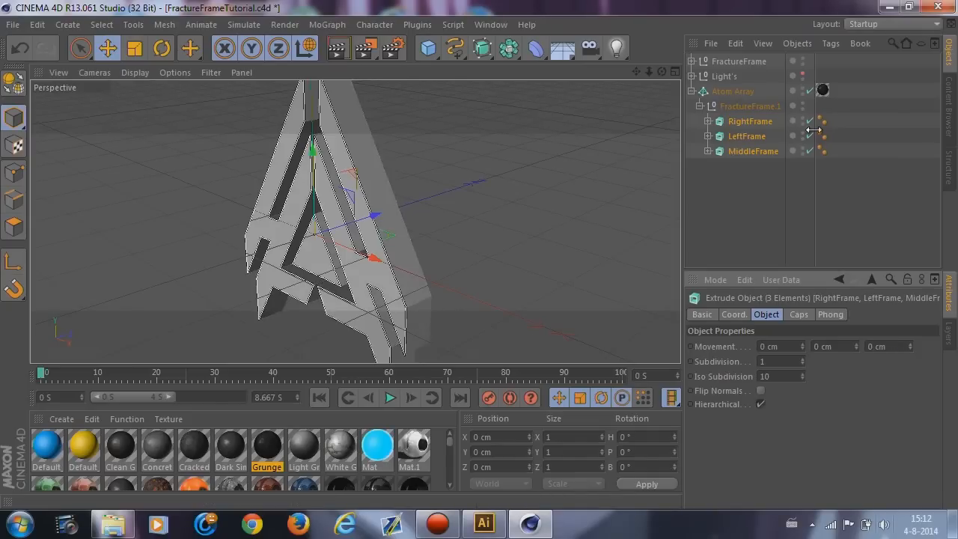
Set the cap type of RightFrame, LeftFrame and MiddleFrame inside FractureFrame.1 to Quadrangles, keeping plain end caps.
click(786, 236)
alt+drag(462, 282, 614, 202)
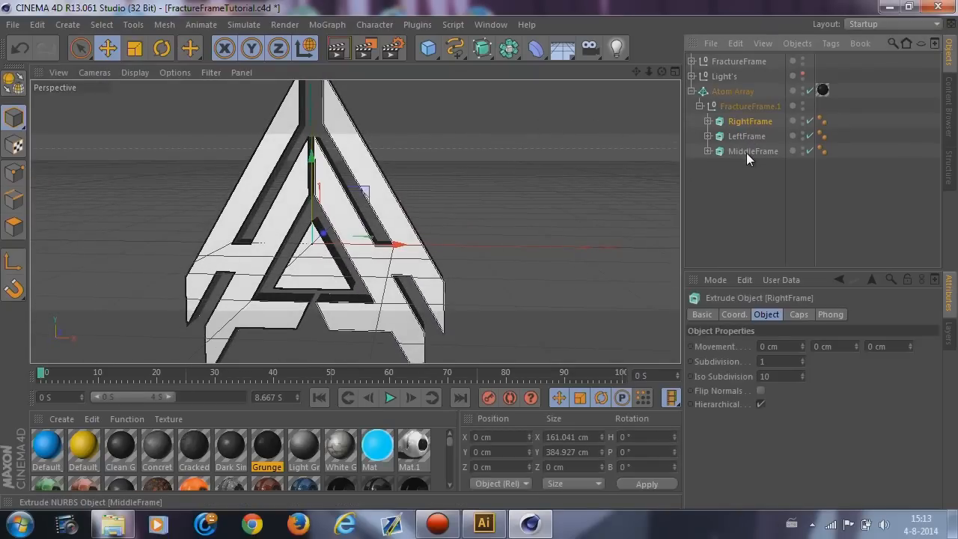
shift+click(747, 152)
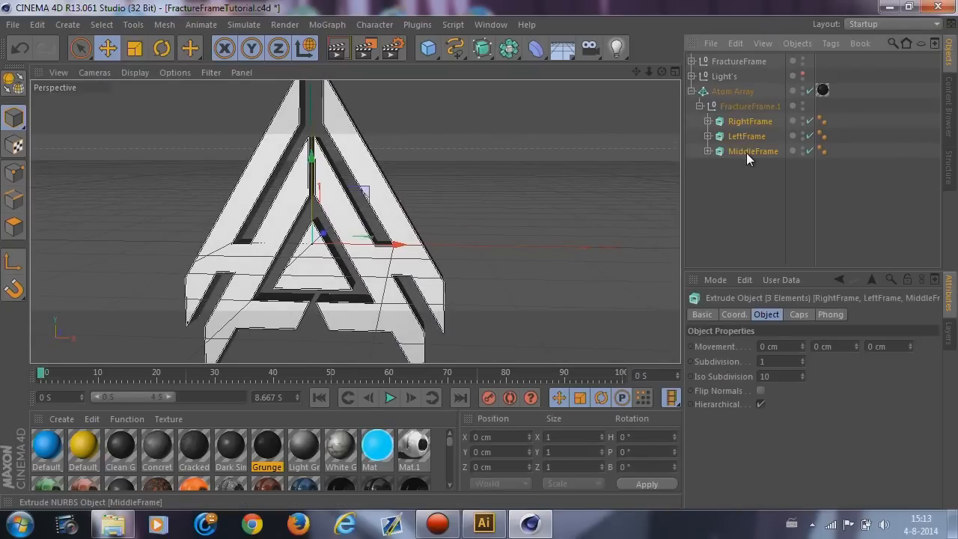
click(797, 316)
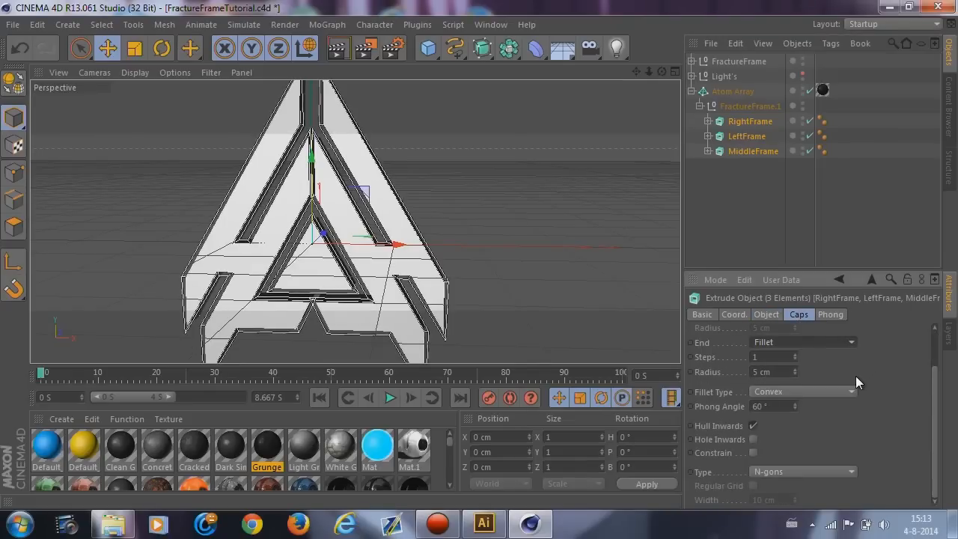
scroll(855, 345, up, 1)
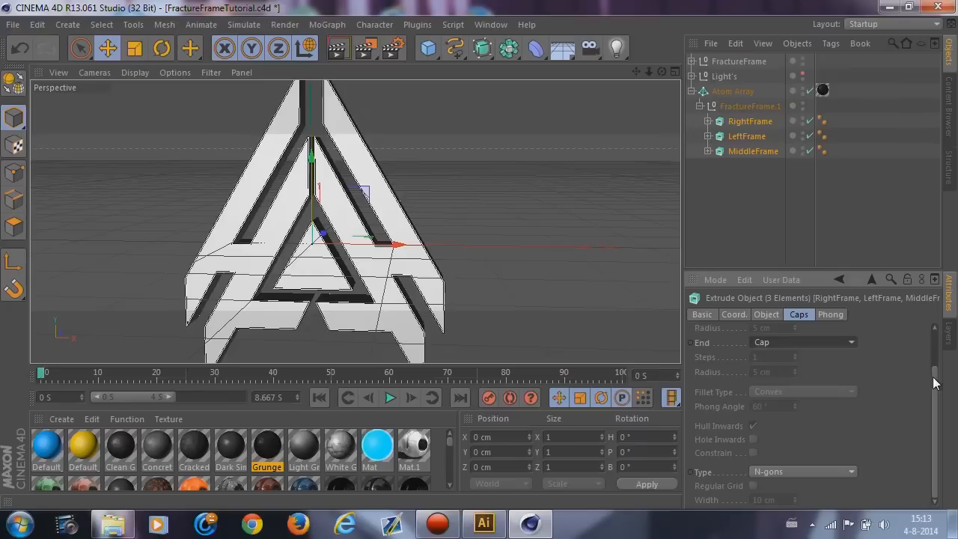
scroll(929, 376, up, 3)
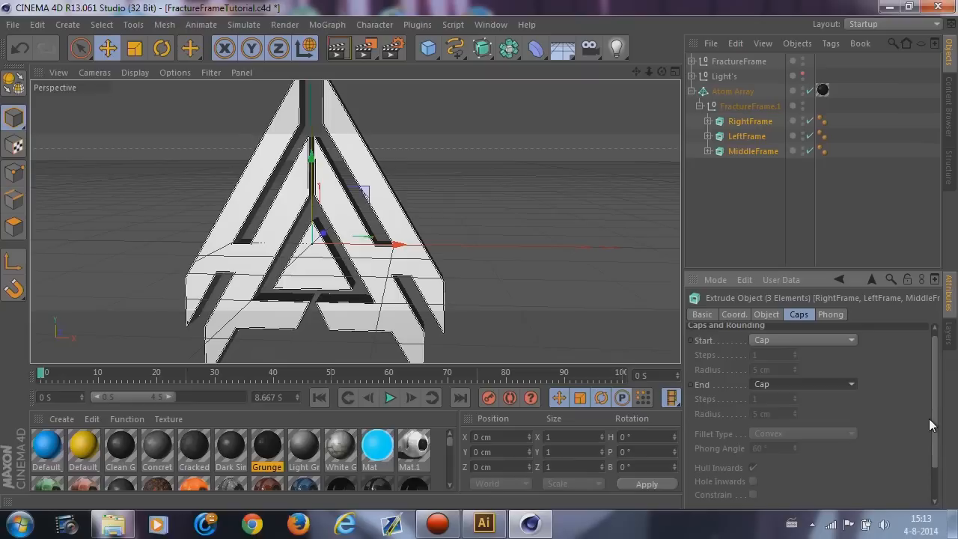
scroll(934, 443, down, 3)
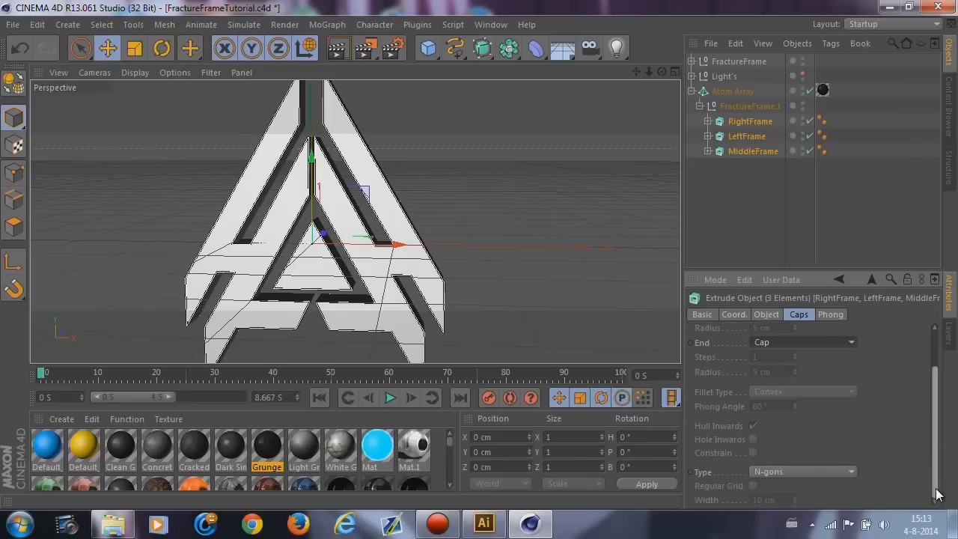
click(778, 471)
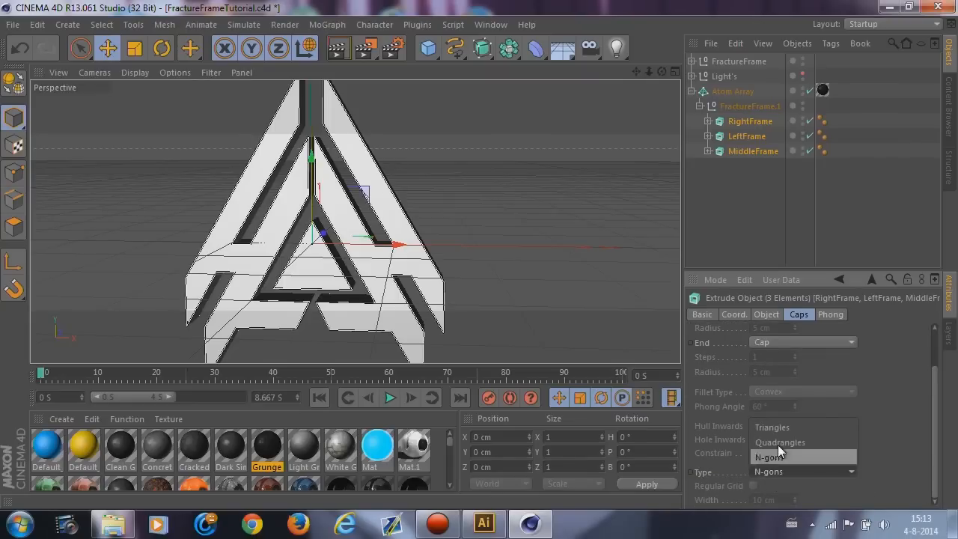
click(777, 444)
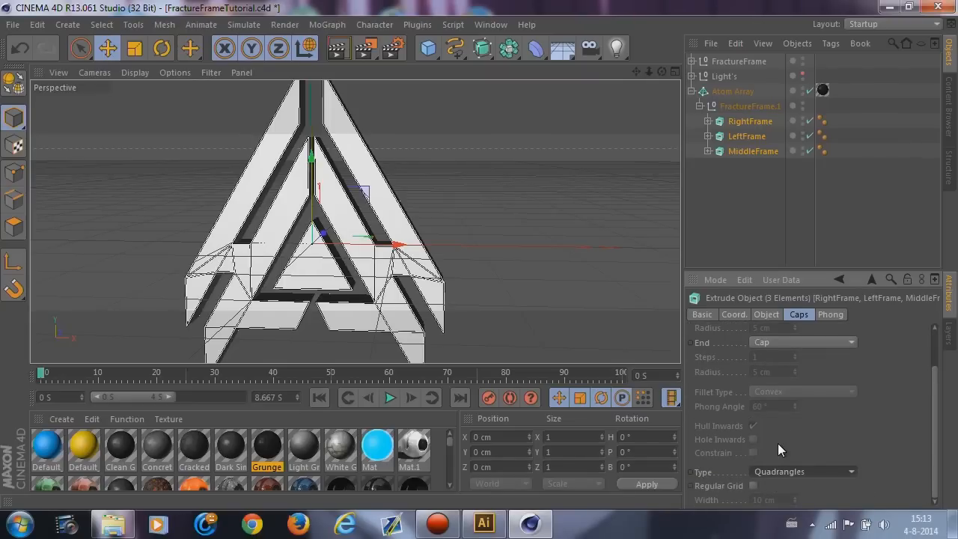
Enable a regular grid on the caps of the three selected extrusions with a width of 6 cm, and deselect them.
click(755, 485)
drag(789, 503, 757, 488)
click(794, 499)
click(794, 501)
click(796, 503)
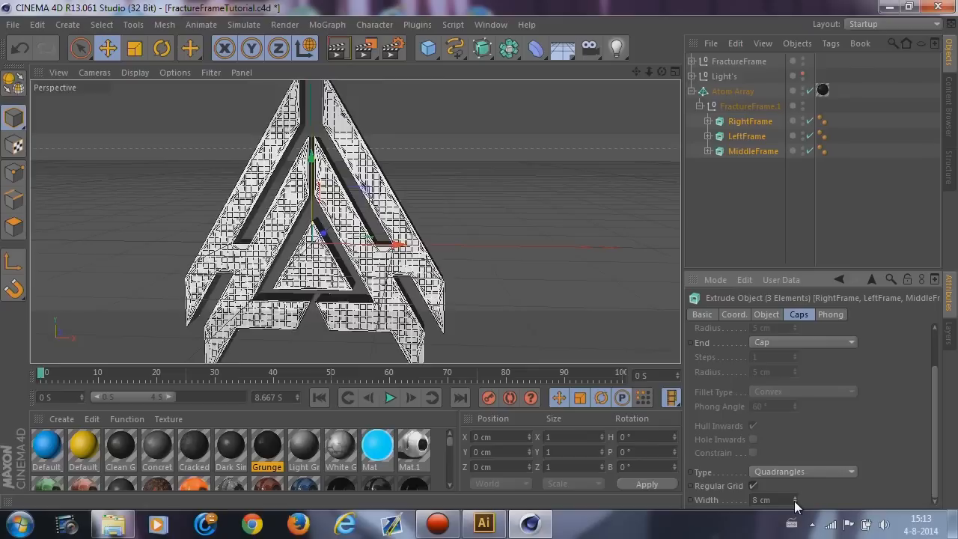
click(796, 502)
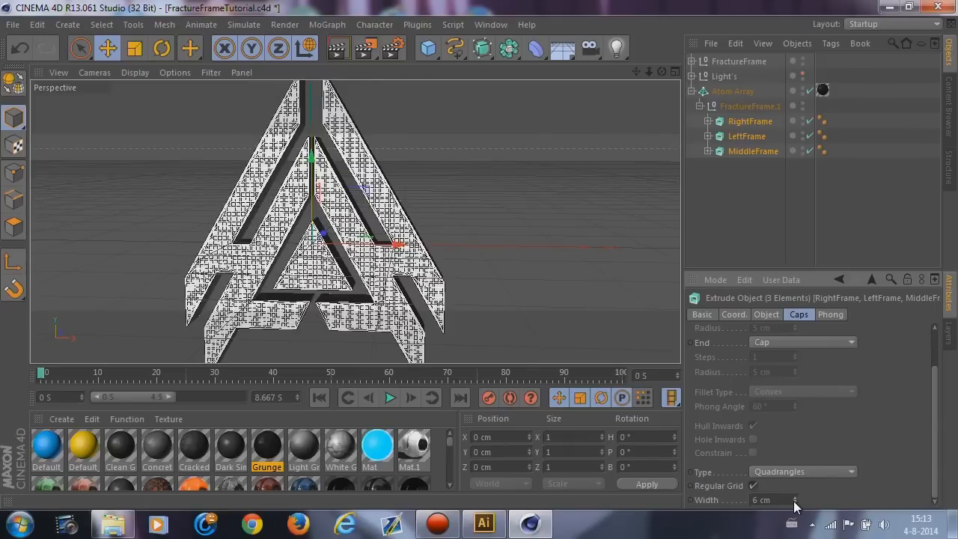
click(716, 220)
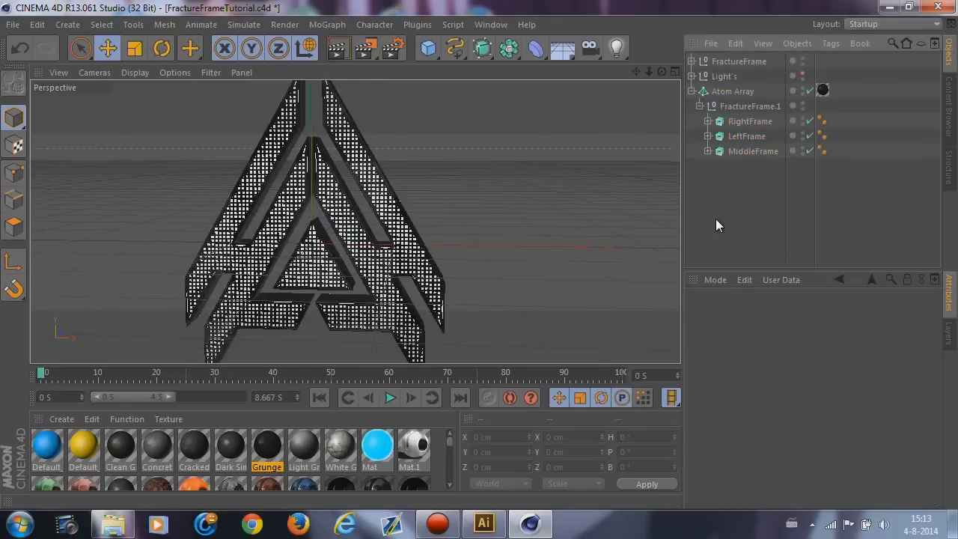
scroll(339, 199, up, 3)
scroll(341, 213, down, 6)
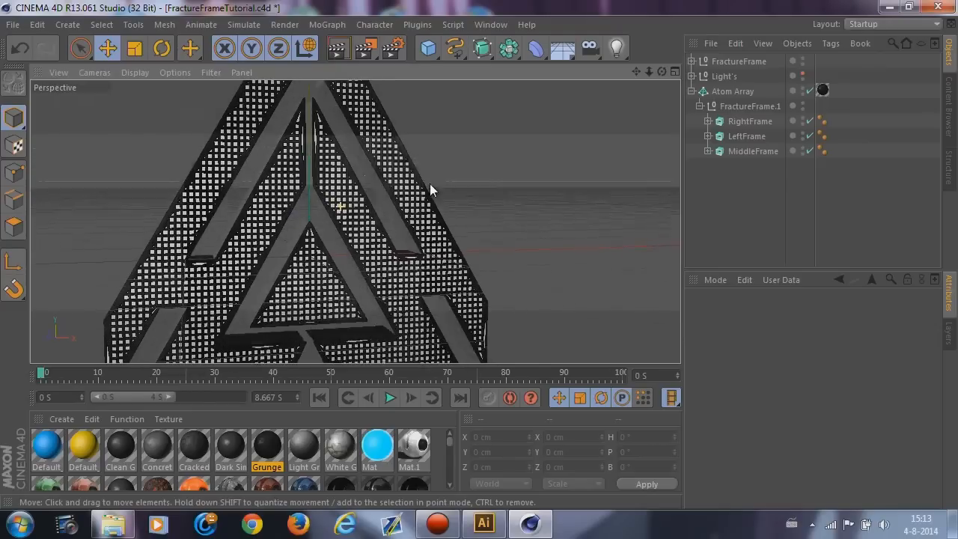
Set both the cylinder radius and the sphere radius of the Atom Array to 0.5 cm, and deselect it.
alt+drag(381, 310, 487, 321)
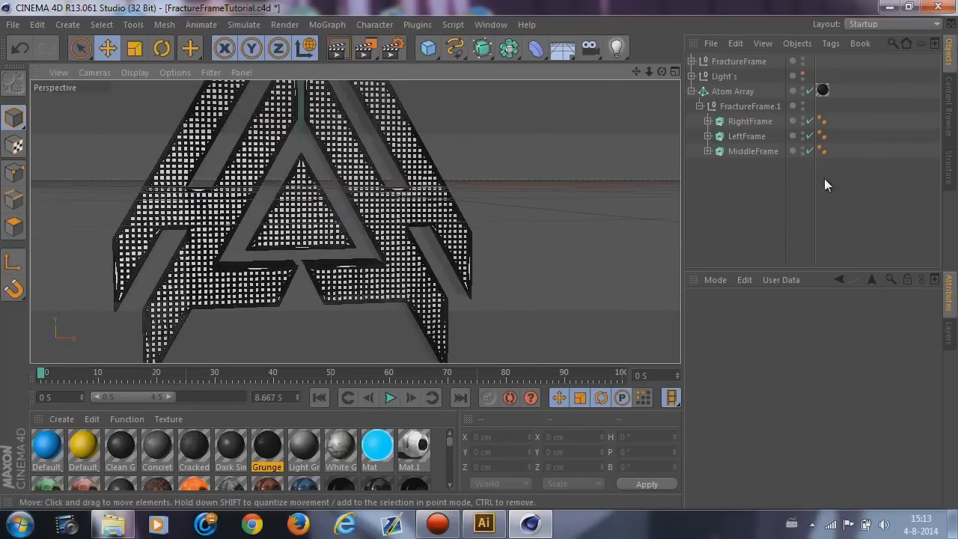
click(751, 93)
click(779, 361)
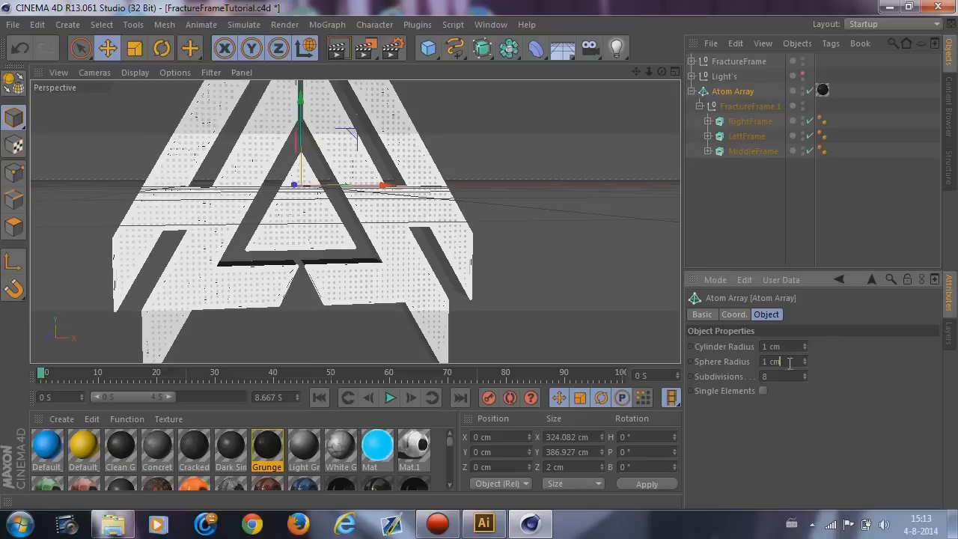
text(0.5)
key(Return)
click(736, 207)
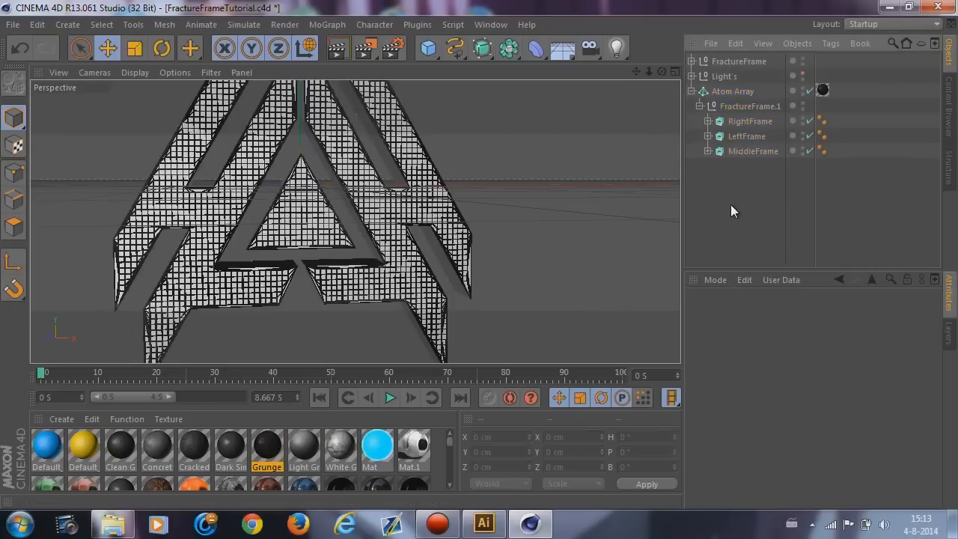
Set the regular grid width on the caps of RightFrame, LeftFrame and MiddleFrame inside FractureFrame.1 to 4 cm, and deselect them.
alt+drag(512, 232, 414, 230)
alt+drag(448, 271, 550, 156)
click(734, 91)
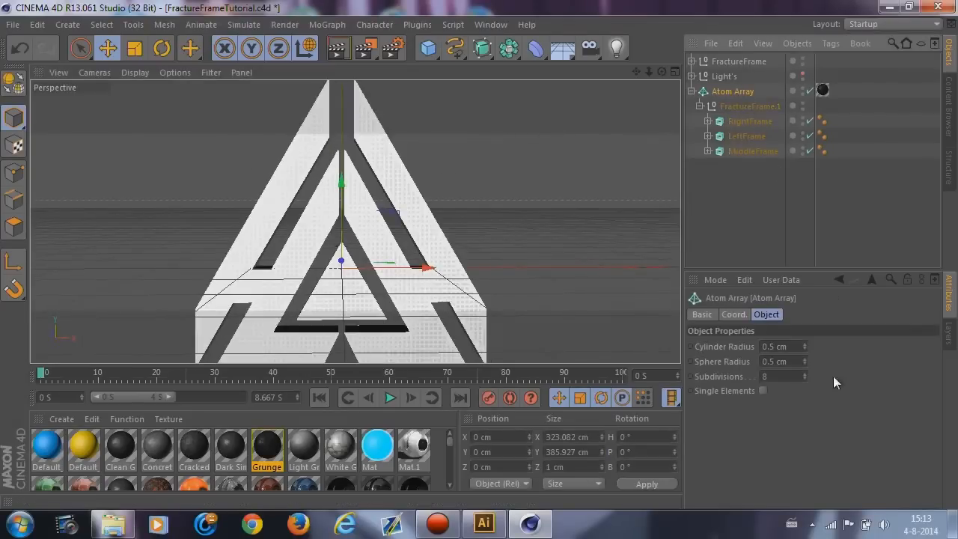
click(743, 121)
shift+click(748, 151)
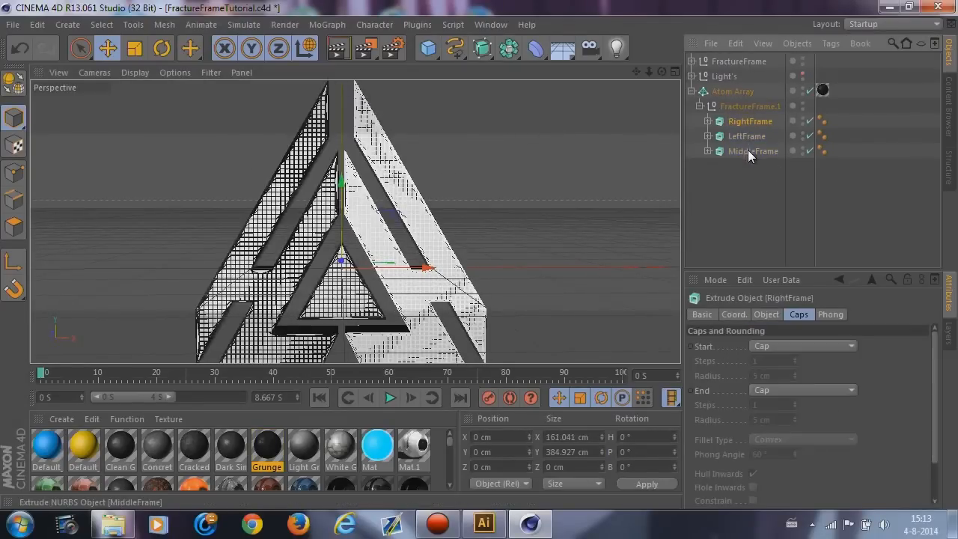
scroll(936, 434, down, 3)
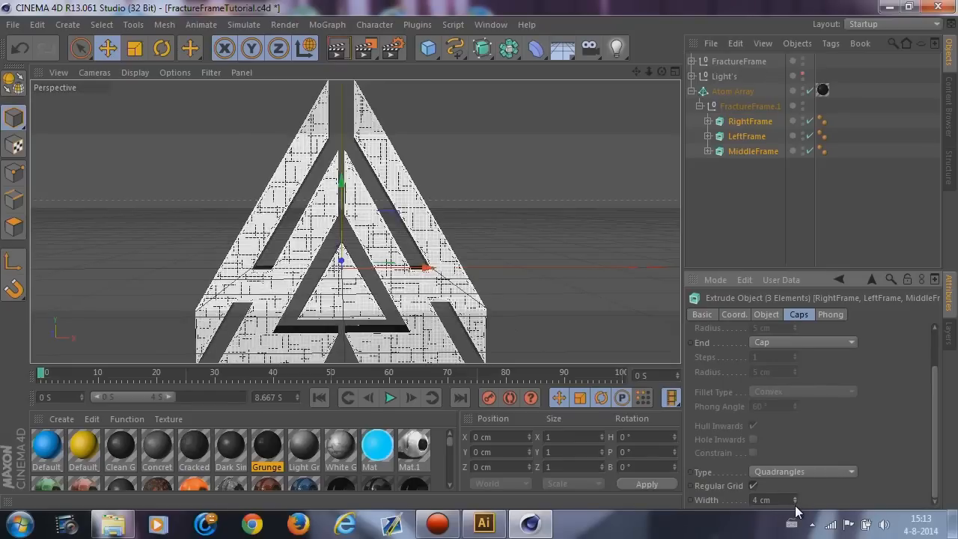
click(723, 202)
scroll(505, 242, up, 5)
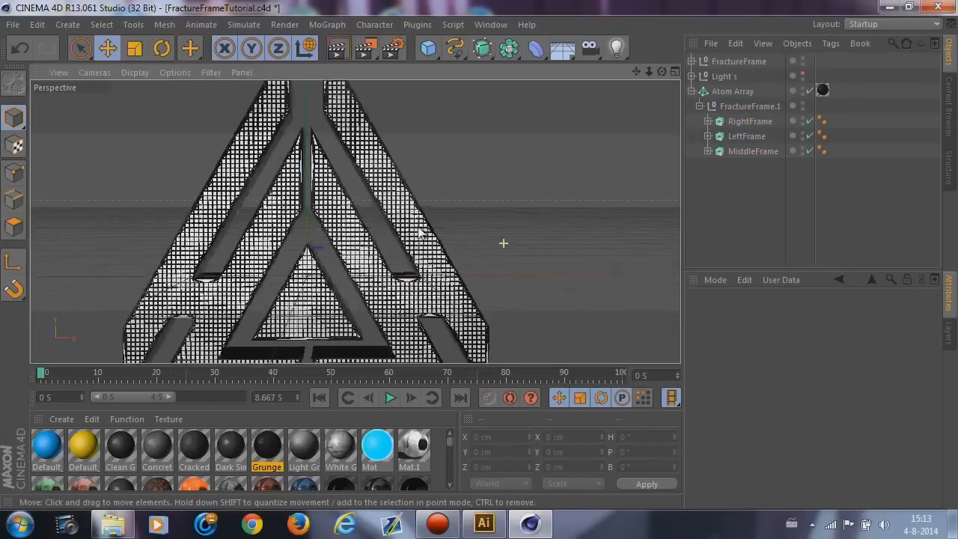
alt+right_drag(392, 198, 259, 255)
alt+drag(259, 249, 185, 242)
alt+right_drag(185, 242, 347, 157)
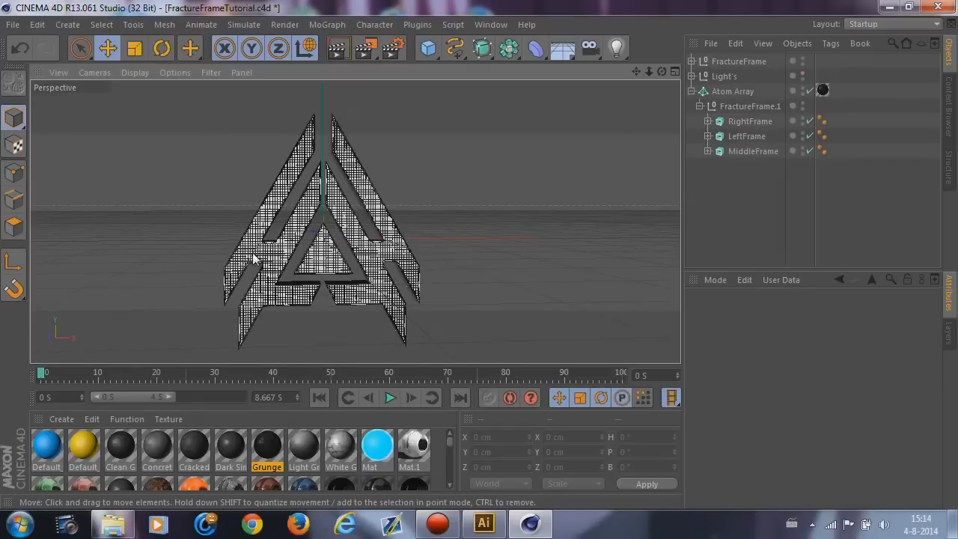
scroll(205, 286, up, 2)
mouse_move(330, 286)
alt+mouse_down()
mouse_move(300, 273)
mouse_move(337, 284)
mouse_move(317, 299)
mouse_move(306, 294)
alt+mouse_up()
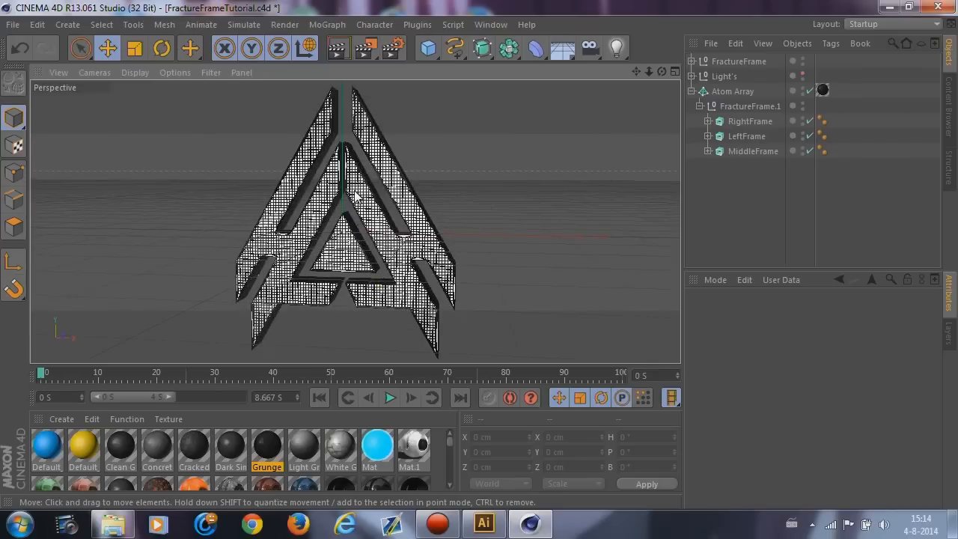
Collapse the Atom Array hierarchy in the object list and move the Light's group below the Atom Array.
click(698, 105)
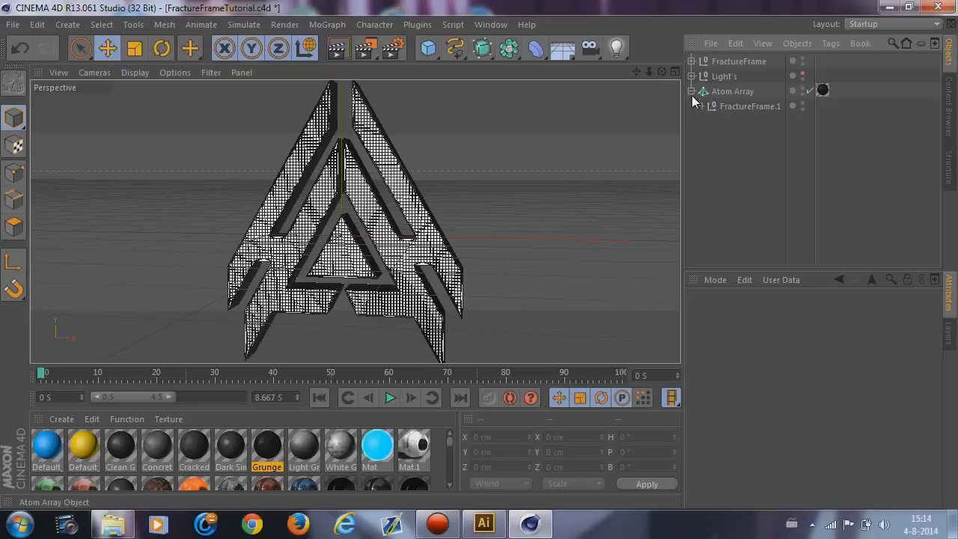
click(692, 91)
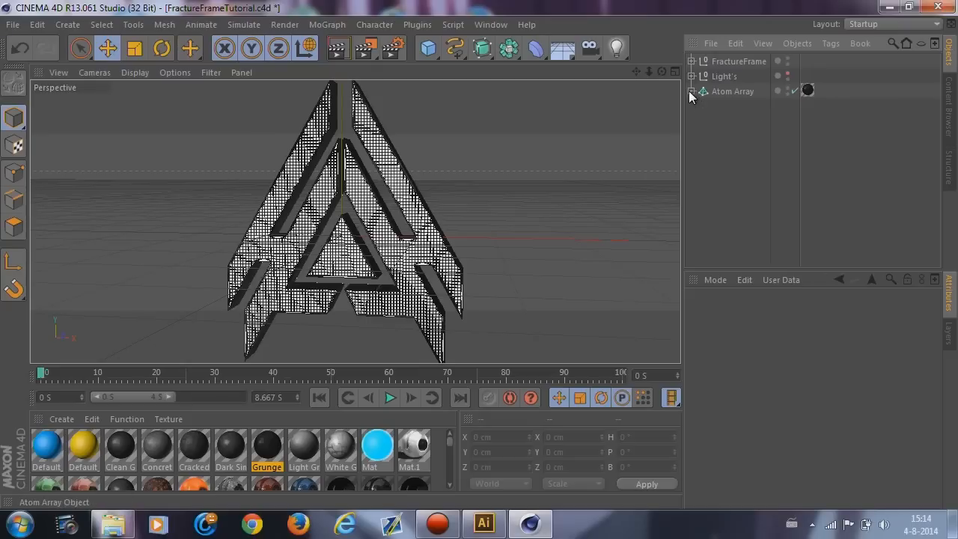
drag(718, 78, 720, 95)
Convert RightFrame, LeftFrame and MiddleFrame inside the original FractureFrame group into editable objects.
click(722, 61)
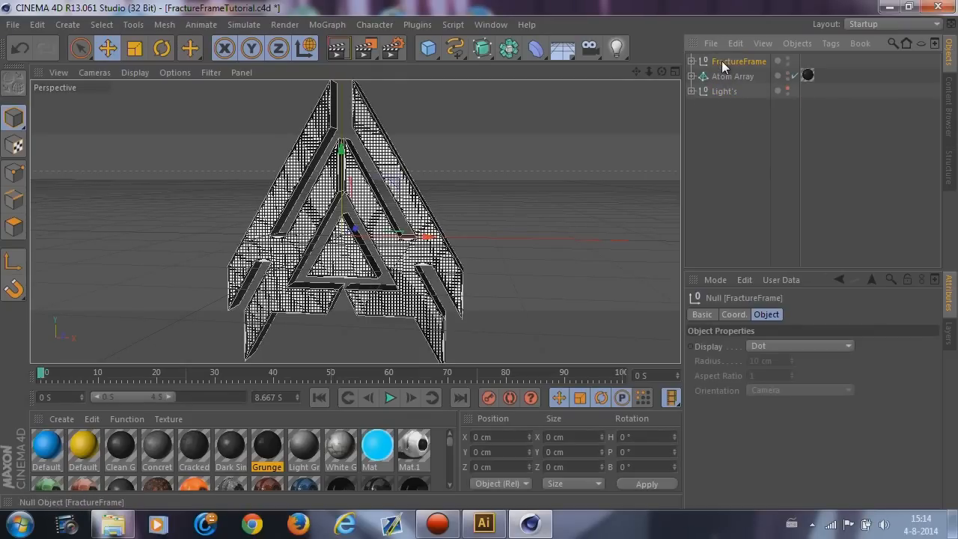
click(692, 61)
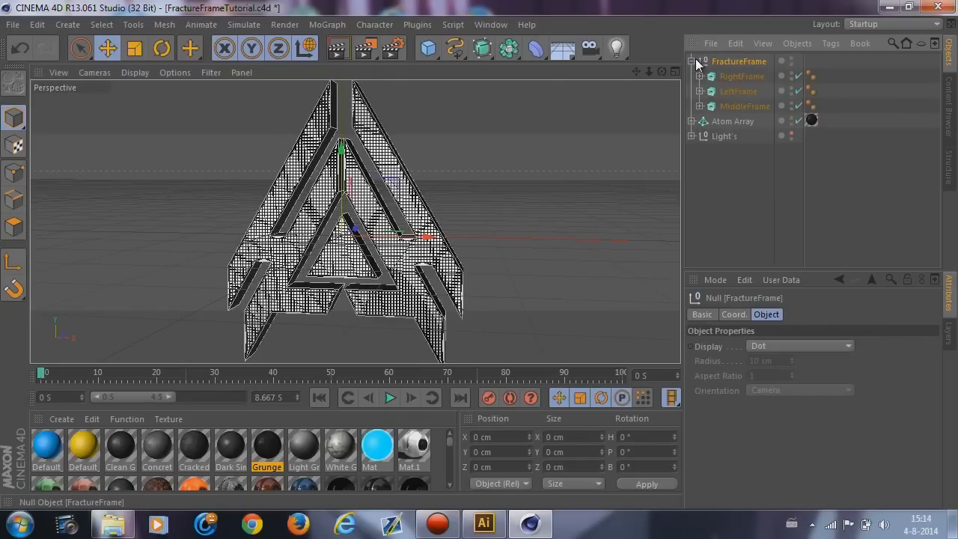
click(725, 75)
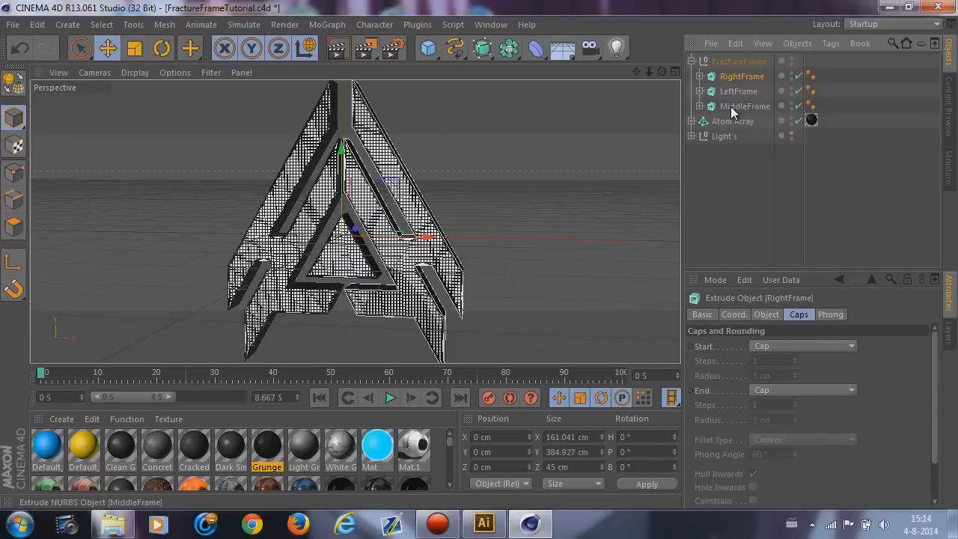
shift+click(731, 106)
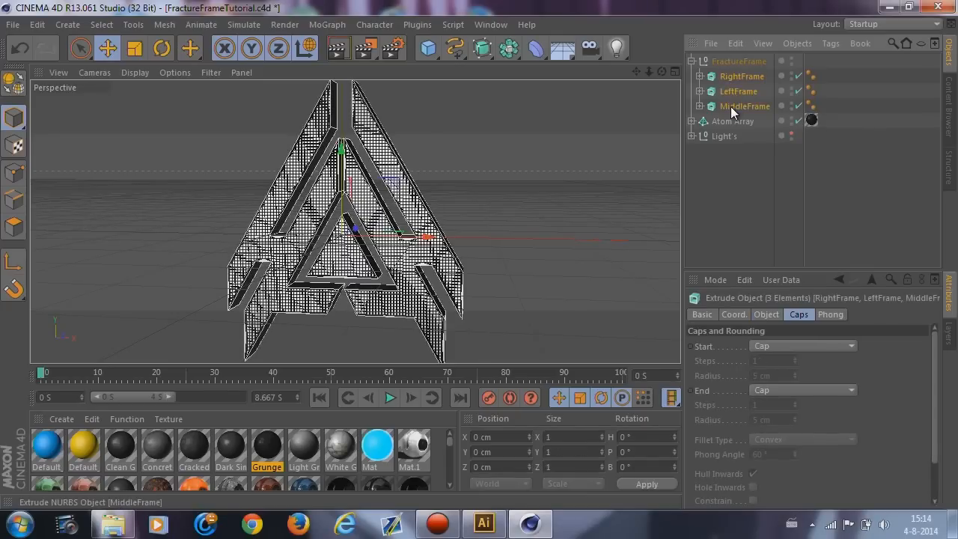
click(13, 86)
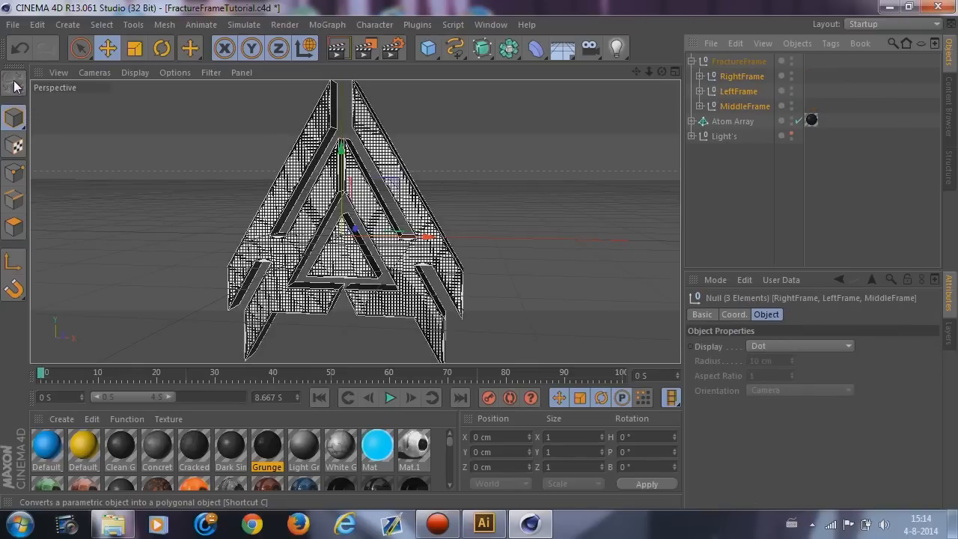
Expand RightFrame, LeftFrame and MiddleFrame down to the Path 1, Path 2 and Path 3 extrusions nested inside them.
click(700, 76)
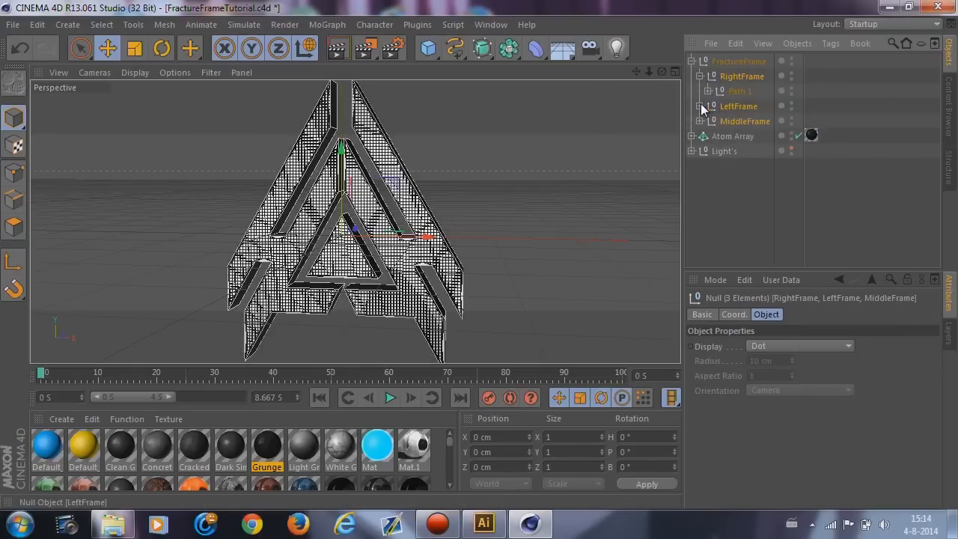
click(700, 107)
click(700, 136)
click(709, 91)
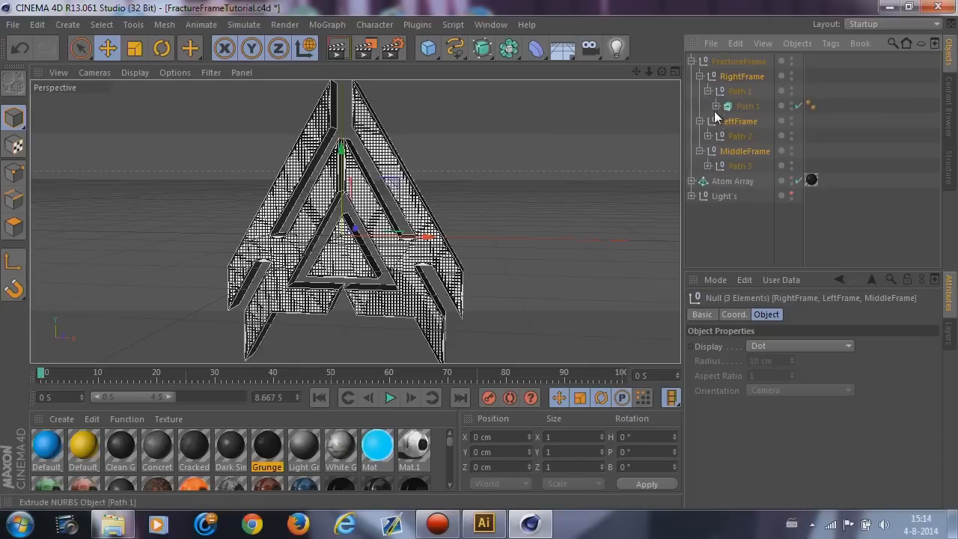
click(708, 136)
click(707, 181)
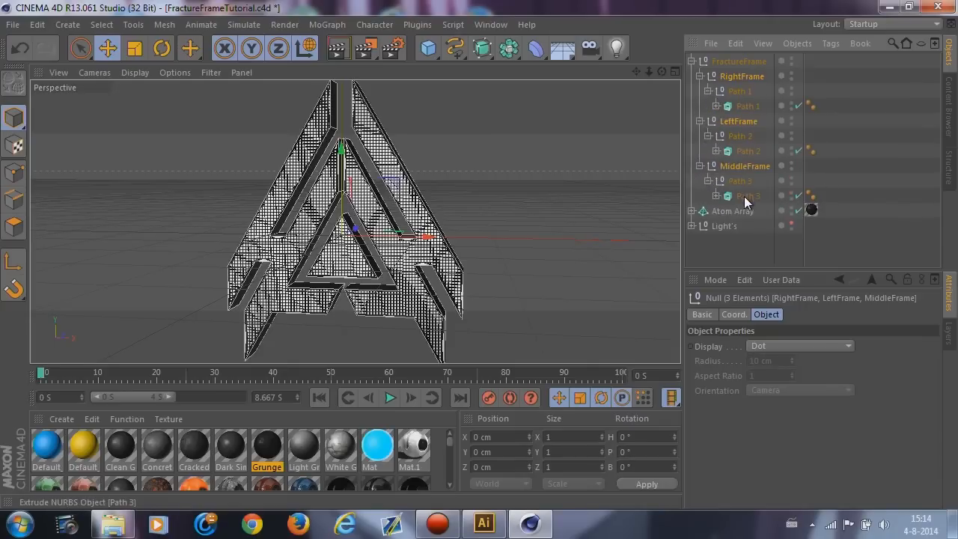
Select the nested Path 1, Path 2 and Path 3 extrusions together.
click(746, 150)
click(748, 195)
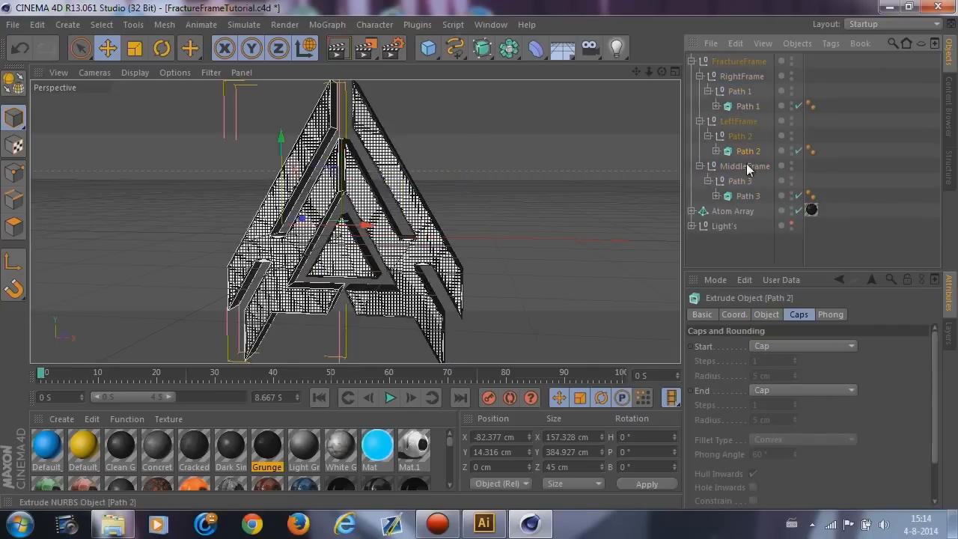
click(743, 108)
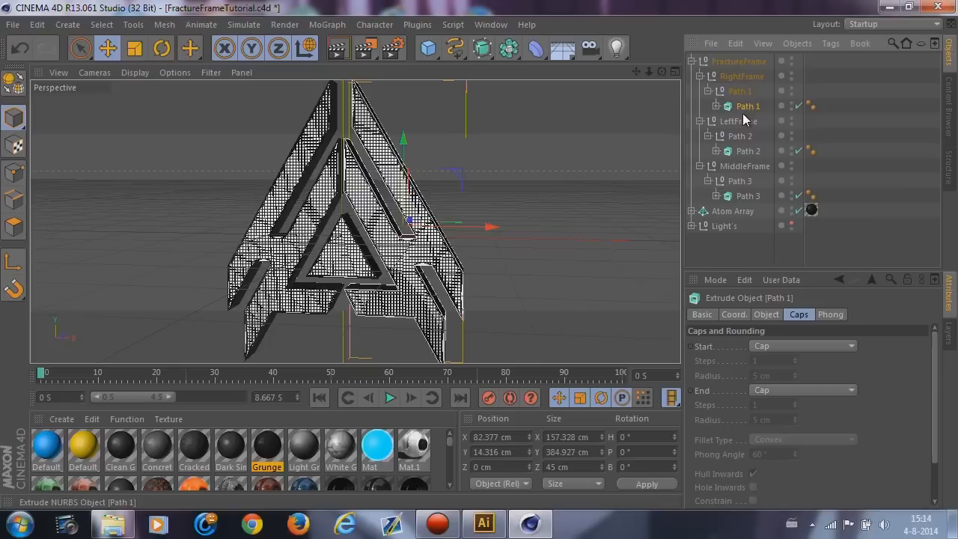
click(749, 152)
click(749, 196)
click(743, 108)
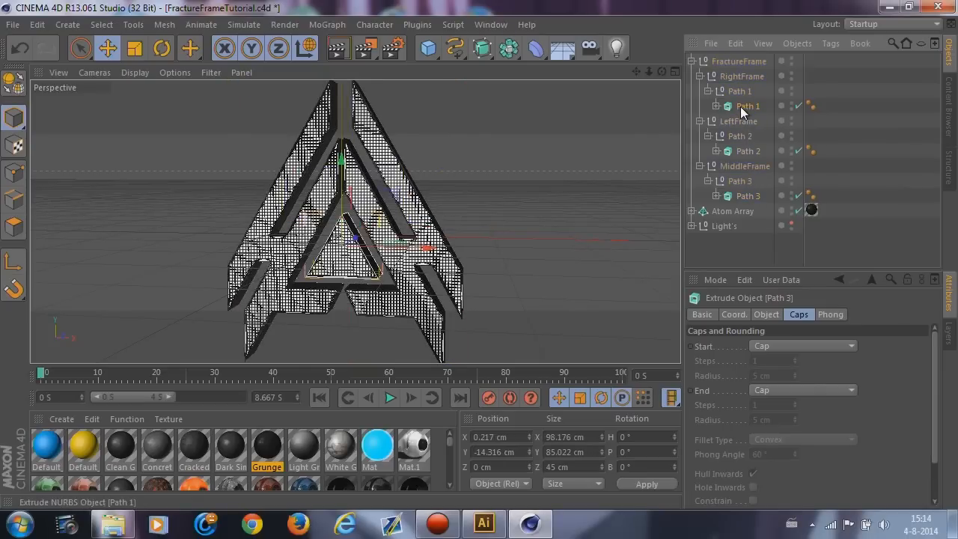
ctrl+click(741, 152)
ctrl+click(744, 196)
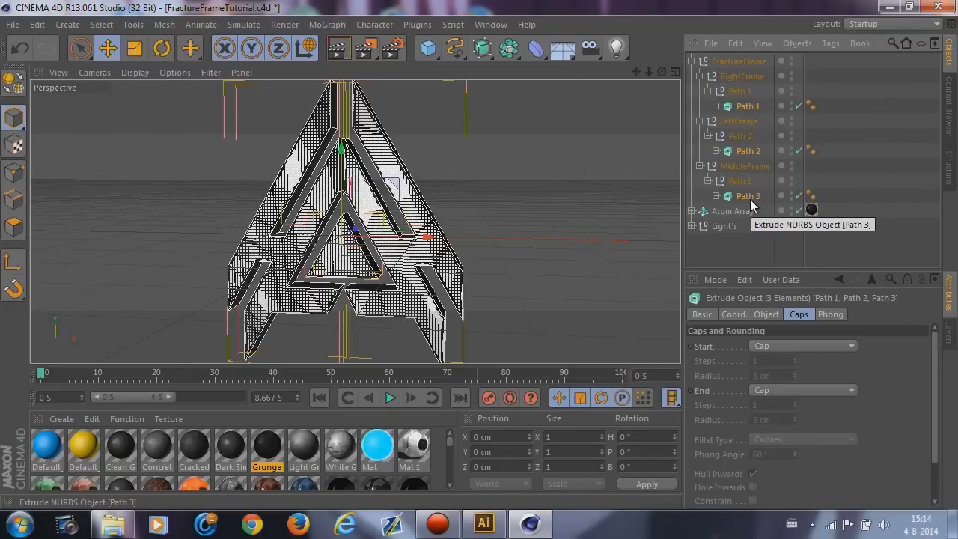
alt+drag(471, 219, 491, 235)
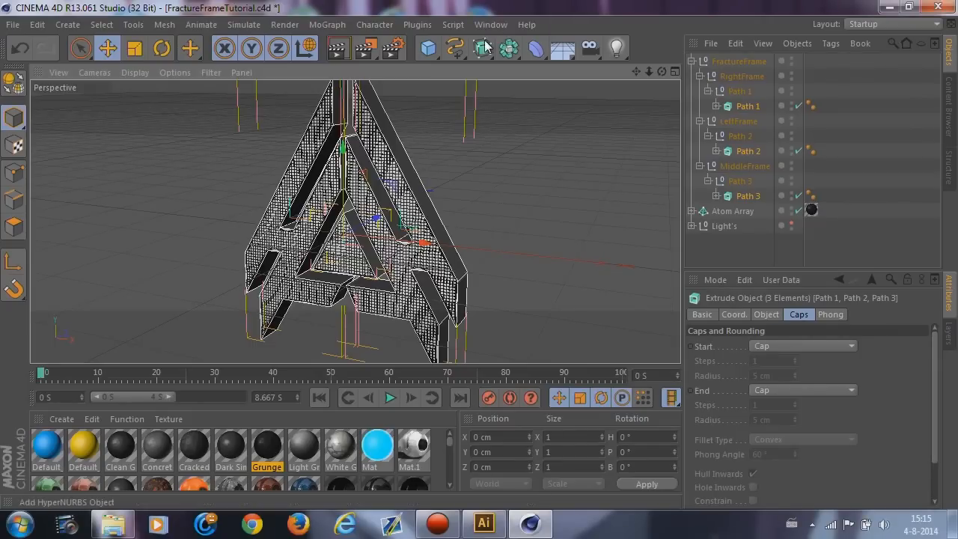
click(411, 28)
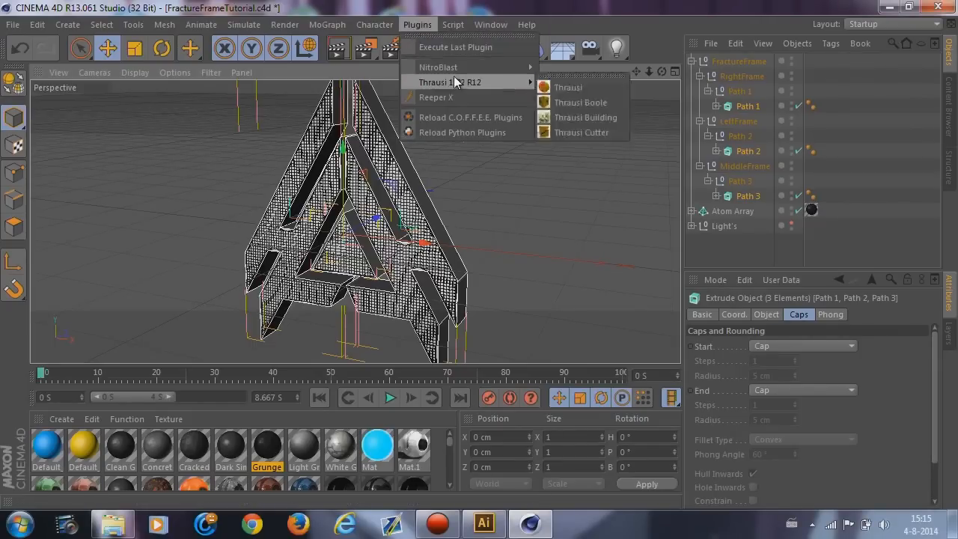
mouse_move(453, 67)
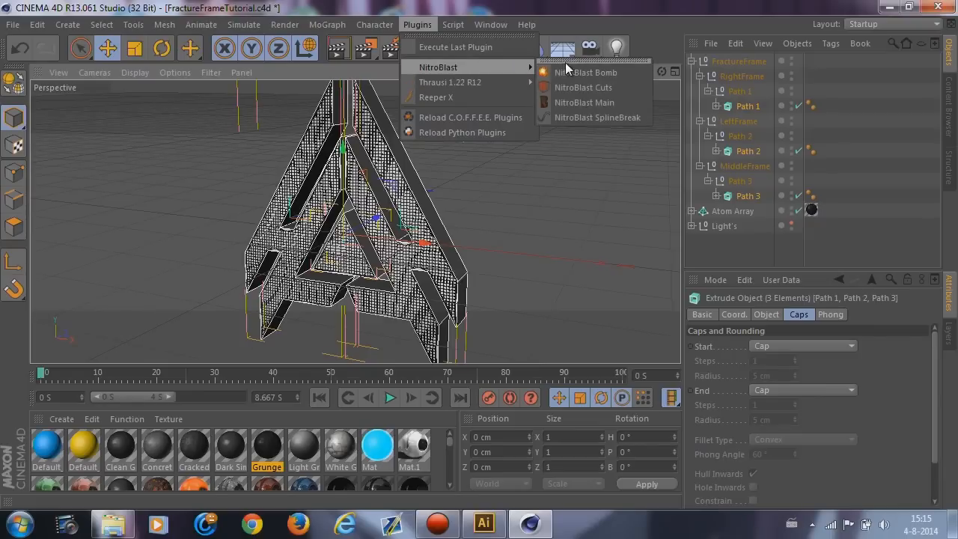
click(651, 37)
click(422, 28)
mouse_move(446, 64)
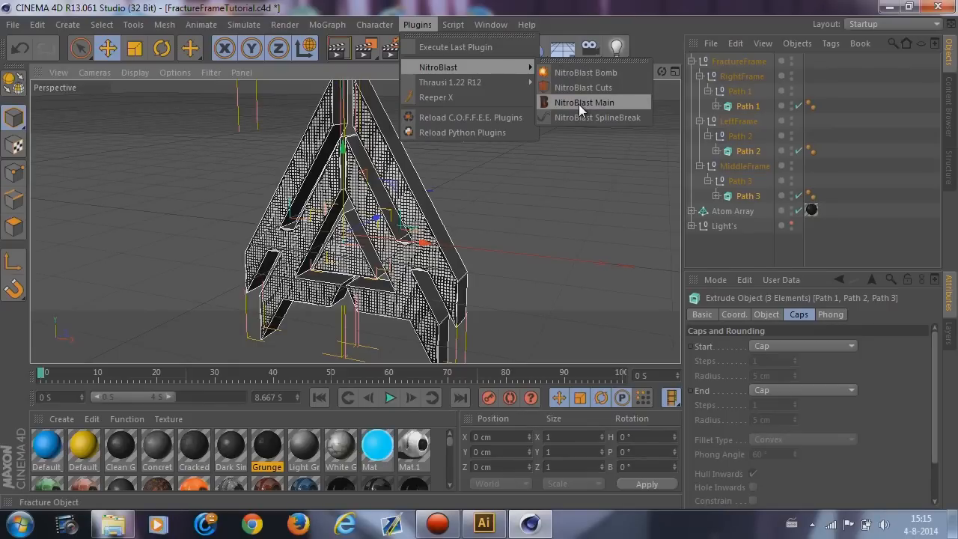
click(655, 31)
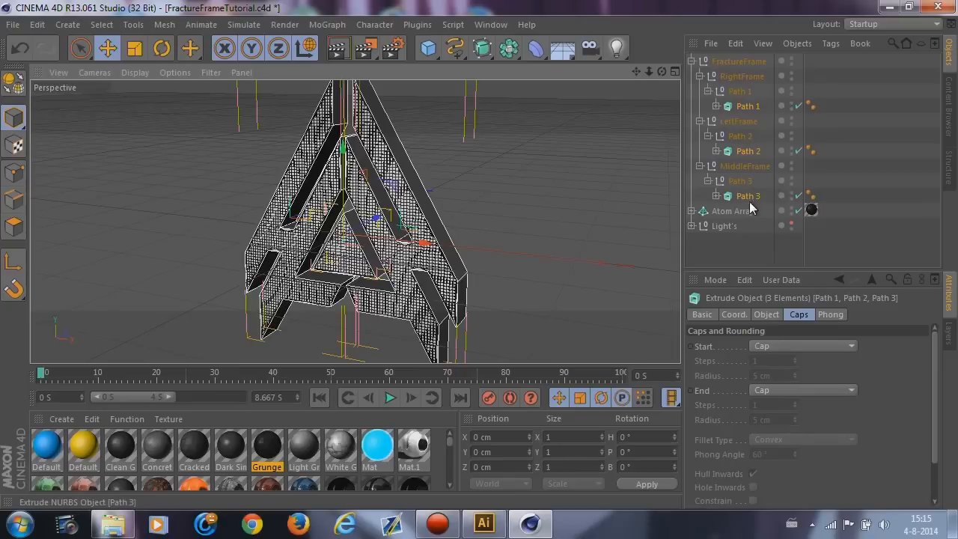
Open NitroBlast Main with only the Path 1 and Path 2 extrusions selected, and set the number of pieces to 40.
alt+drag(321, 260, 599, 200)
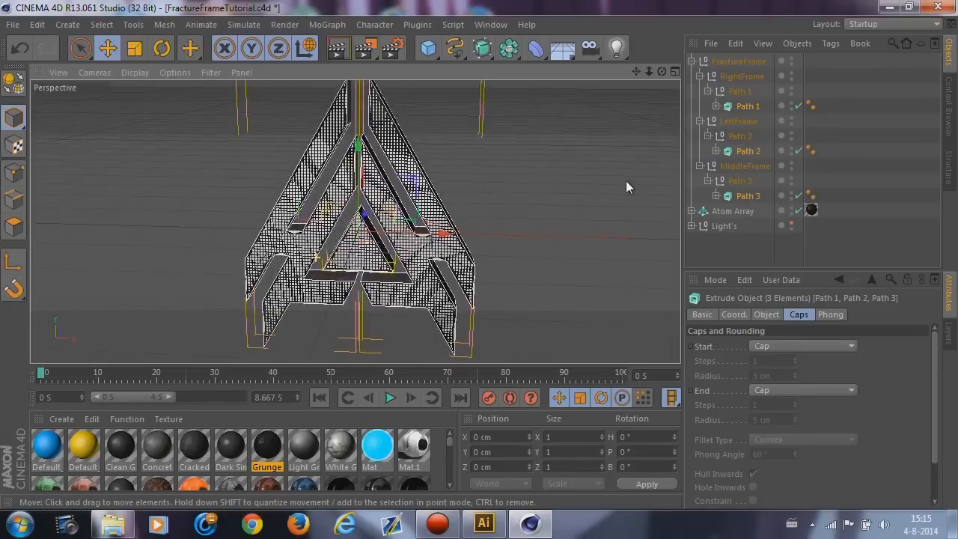
click(748, 151)
click(742, 92)
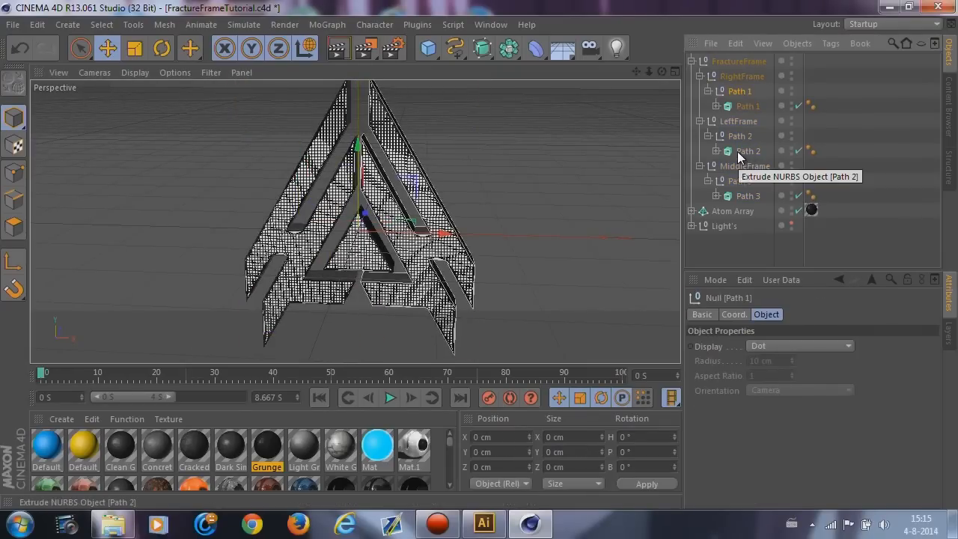
ctrl+click(738, 151)
alt+drag(631, 192, 372, 258)
ctrl+click(744, 109)
ctrl+click(745, 107)
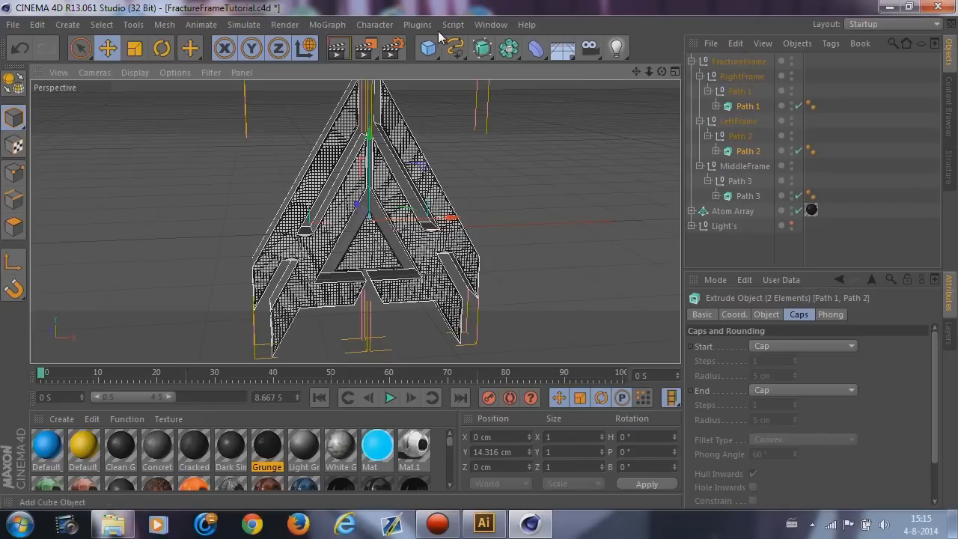
click(417, 25)
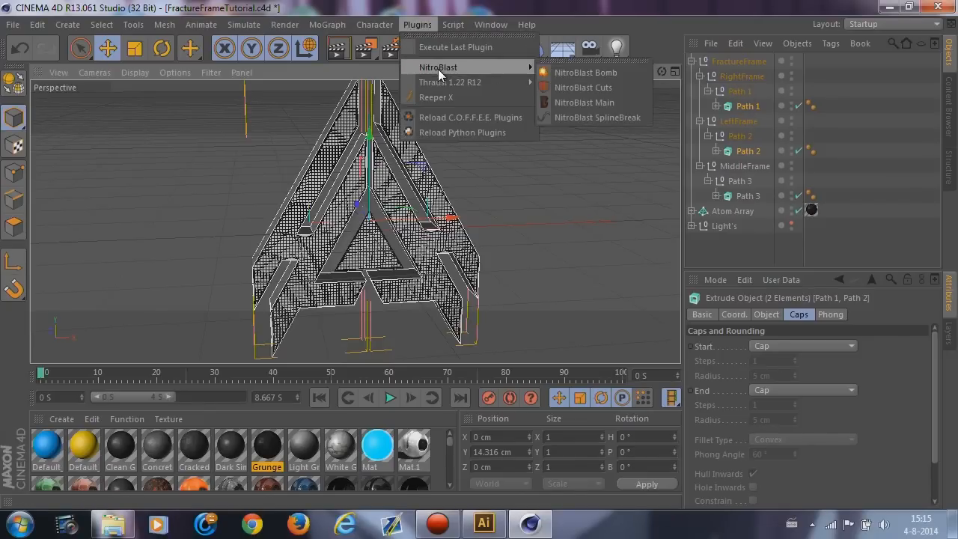
click(576, 107)
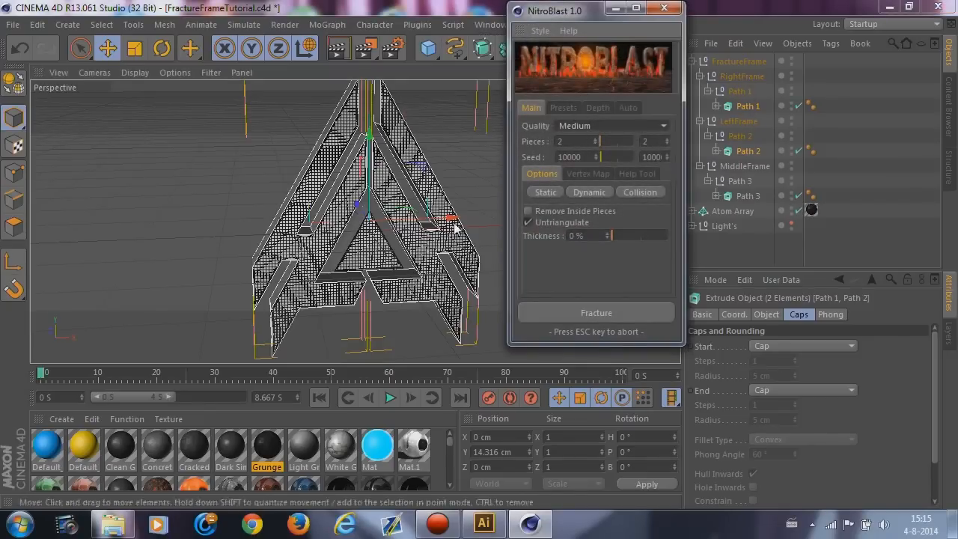
alt+drag(337, 247, 165, 185)
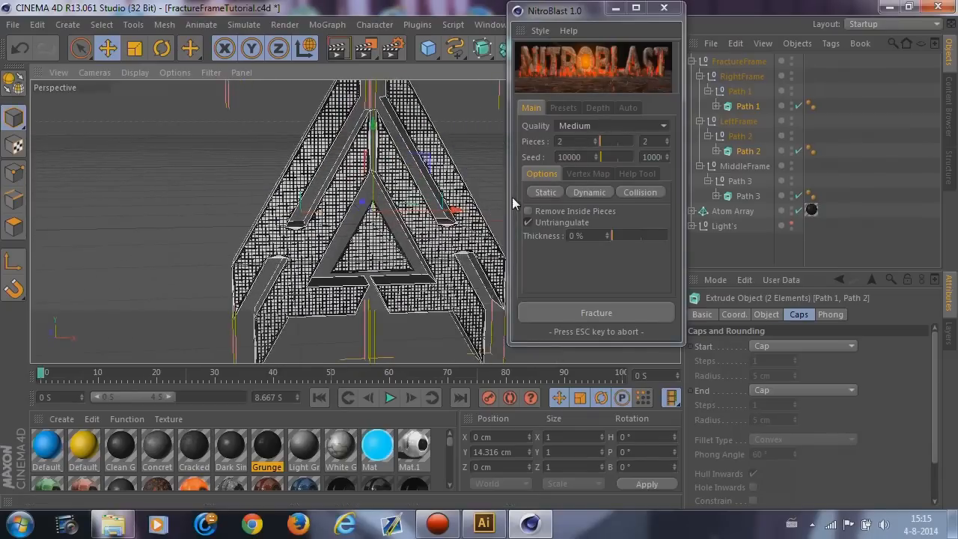
click(577, 142)
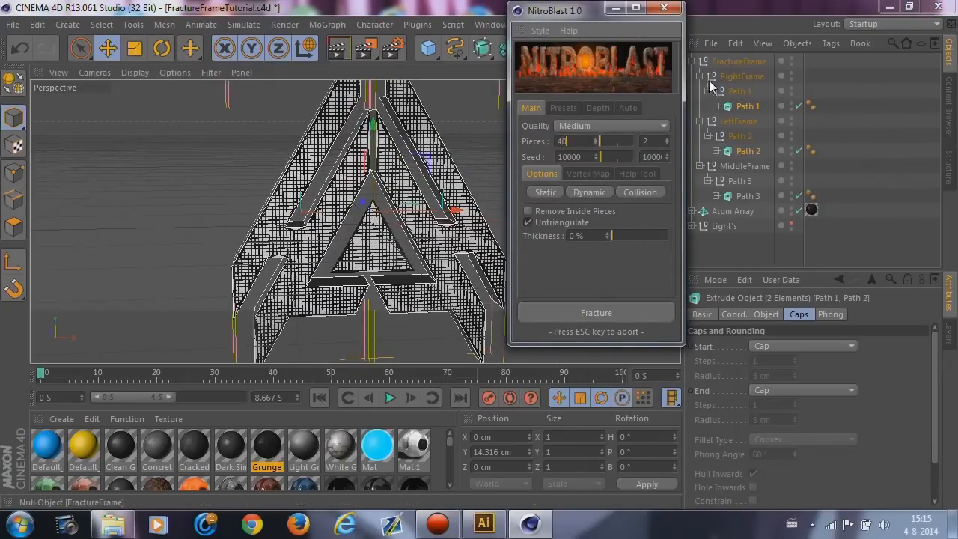
Set the NitroBlast quality to High, fracture the Path 1 and Path 2 extrusions, and close the plugin window.
click(631, 124)
click(605, 172)
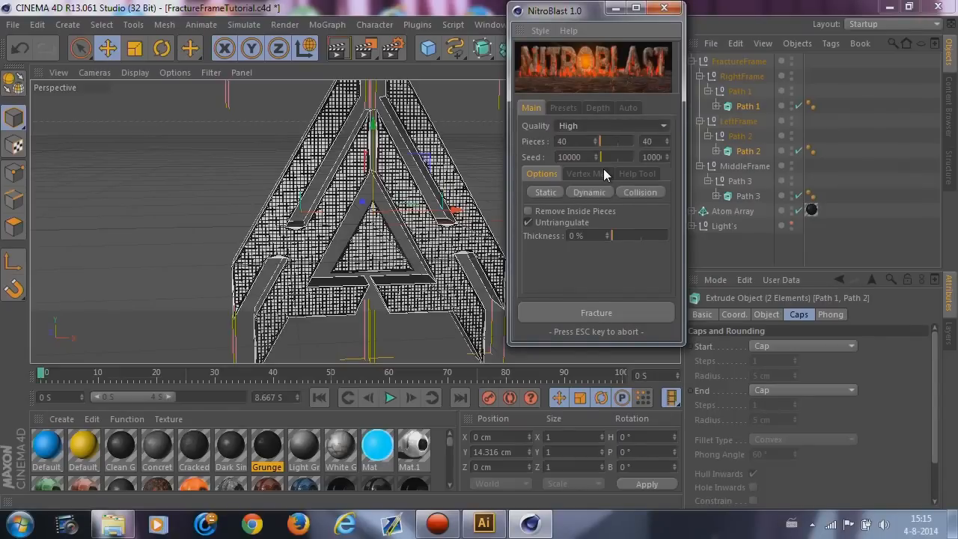
click(611, 312)
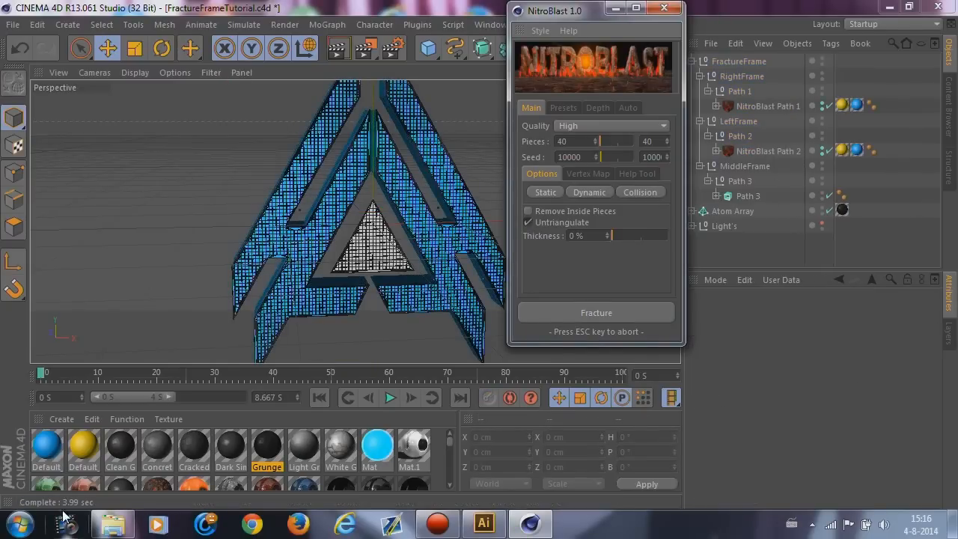
click(666, 9)
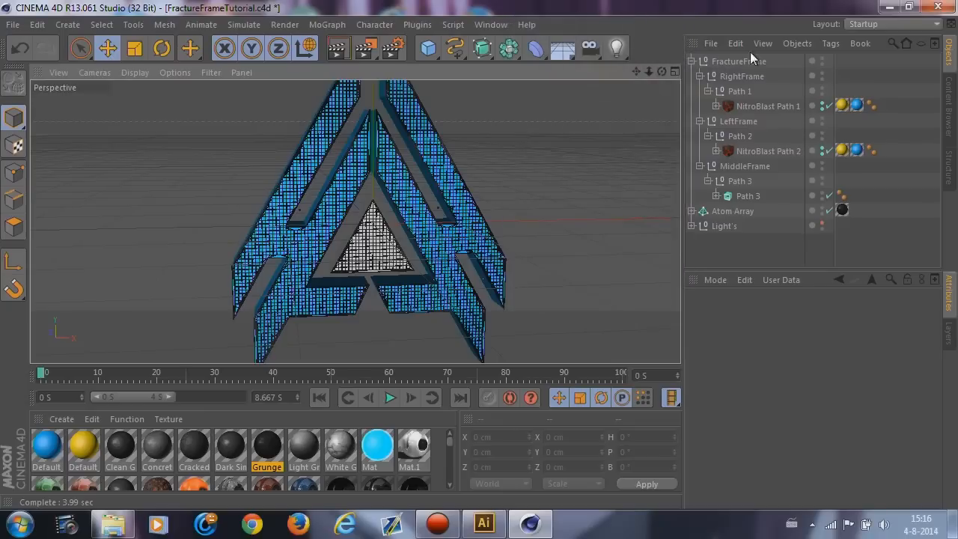
Fracture the nested Path 3 extrusion with NitroBlast Main at High quality into 15 pieces, and close the plugin window.
click(744, 201)
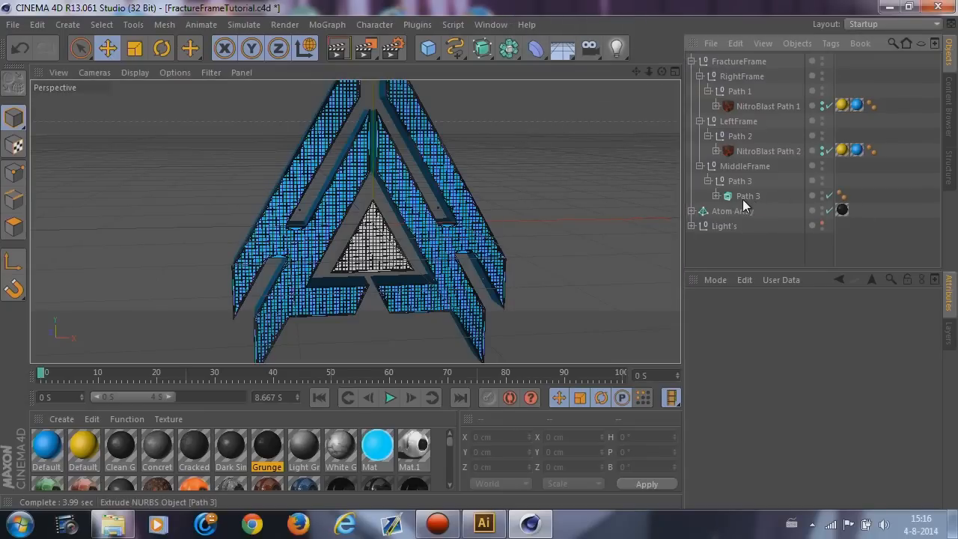
click(413, 27)
mouse_move(442, 67)
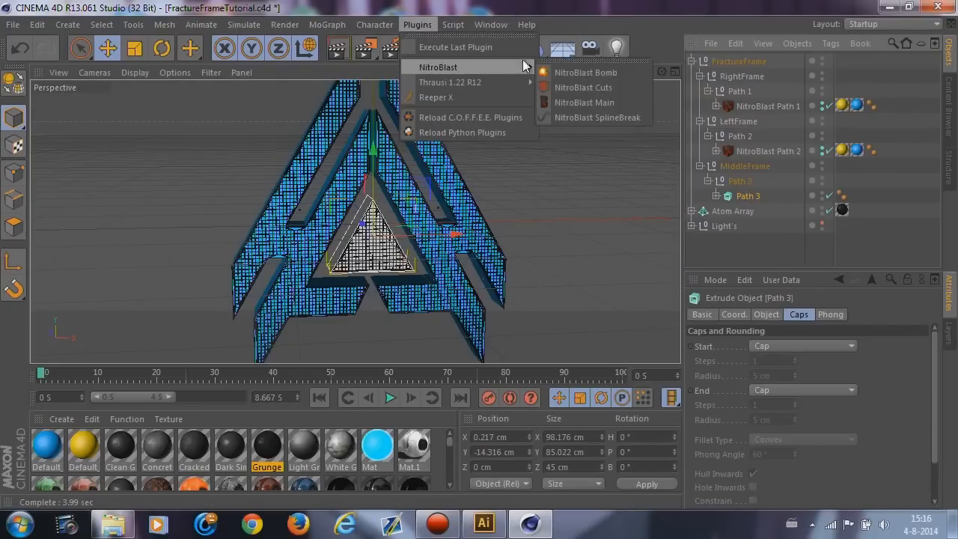
click(587, 106)
click(600, 127)
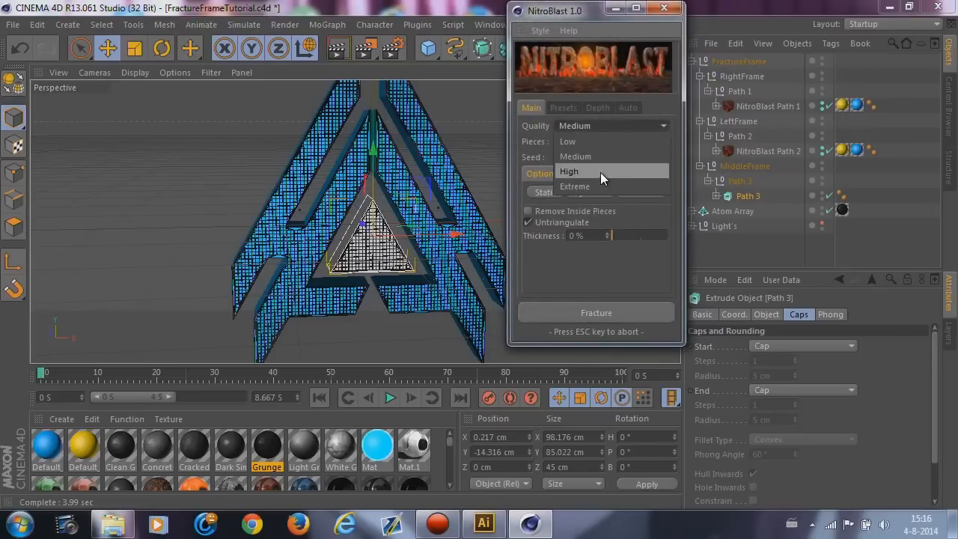
click(593, 173)
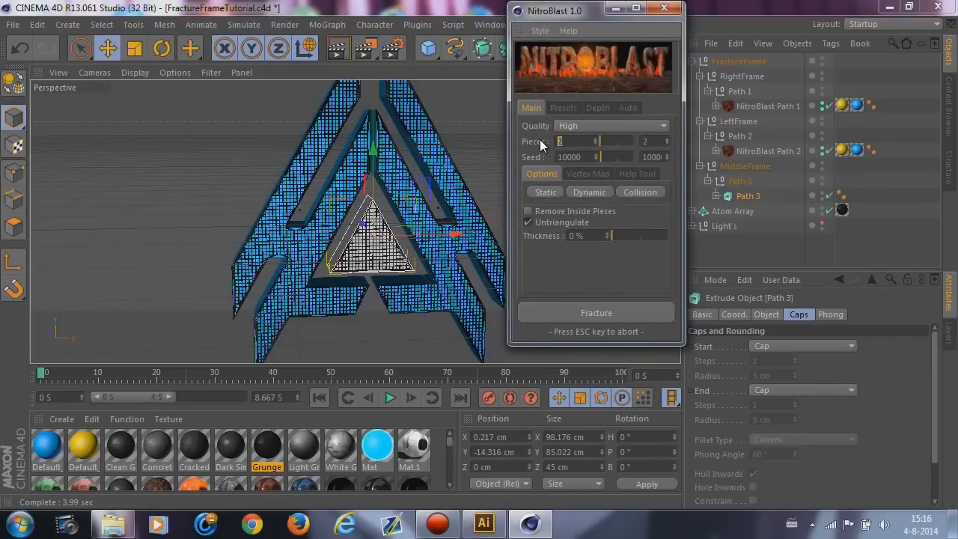
text(15)
click(613, 312)
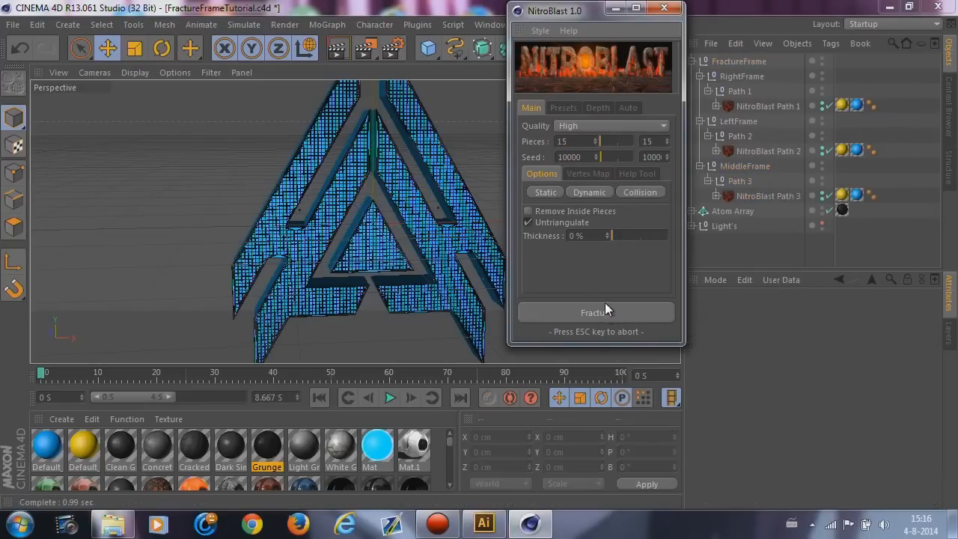
click(664, 7)
Examine the fractured frame and the inside and outside texture tags on NitroBlast Path 1.
scroll(454, 185, down, 2)
scroll(276, 164, down, 2)
scroll(436, 169, up, 2)
alt+drag(506, 150, 442, 177)
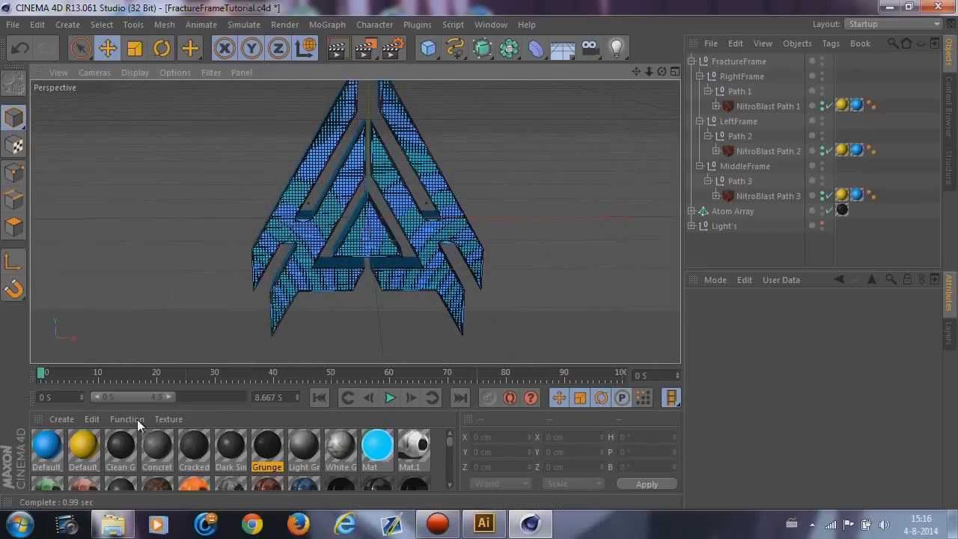
click(842, 106)
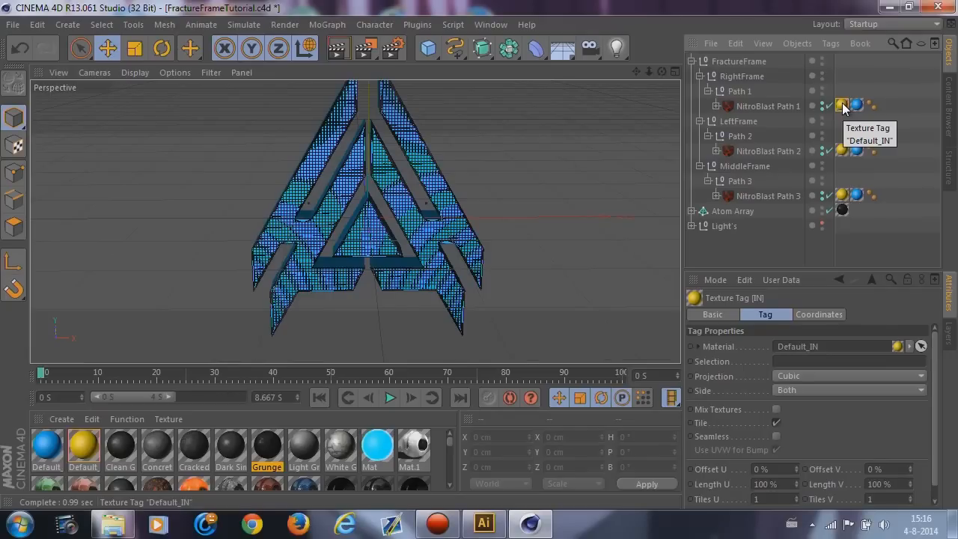
click(857, 105)
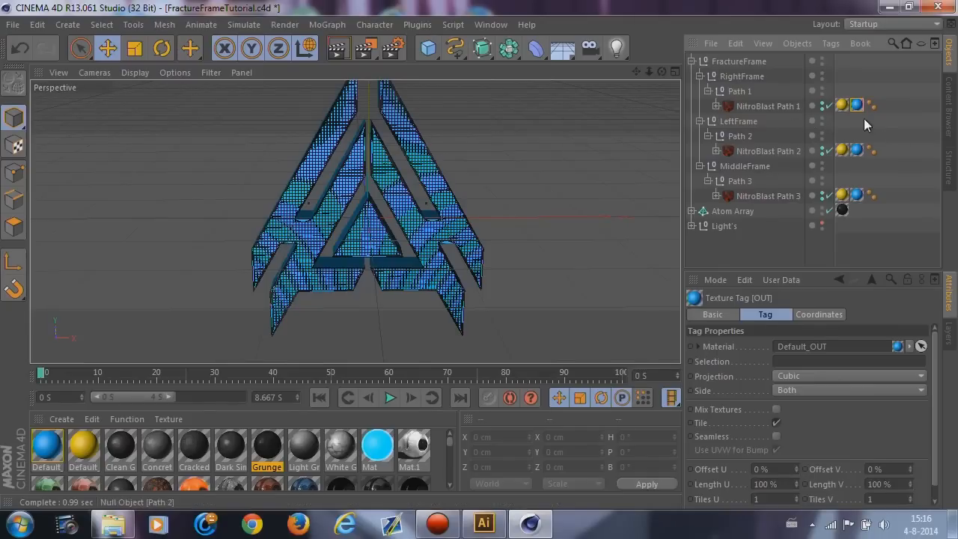
click(842, 106)
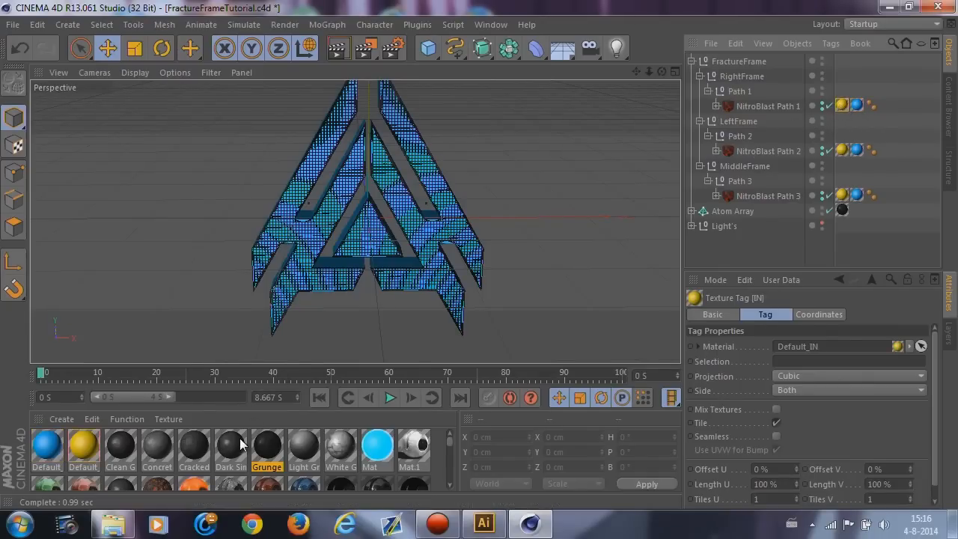
Replace the inside and outside materials on NitroBlast Path 1, Path 2 and Path 3 with the Concrete material.
click(156, 447)
drag(156, 449, 842, 106)
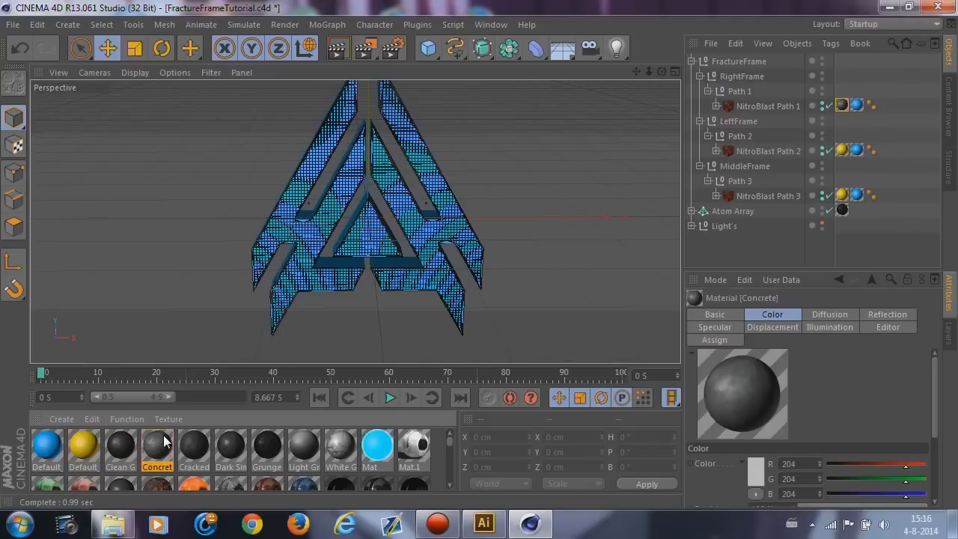
drag(912, 131, 857, 105)
drag(845, 41, 841, 151)
drag(752, 172, 857, 150)
drag(889, 192, 857, 195)
drag(795, 202, 842, 195)
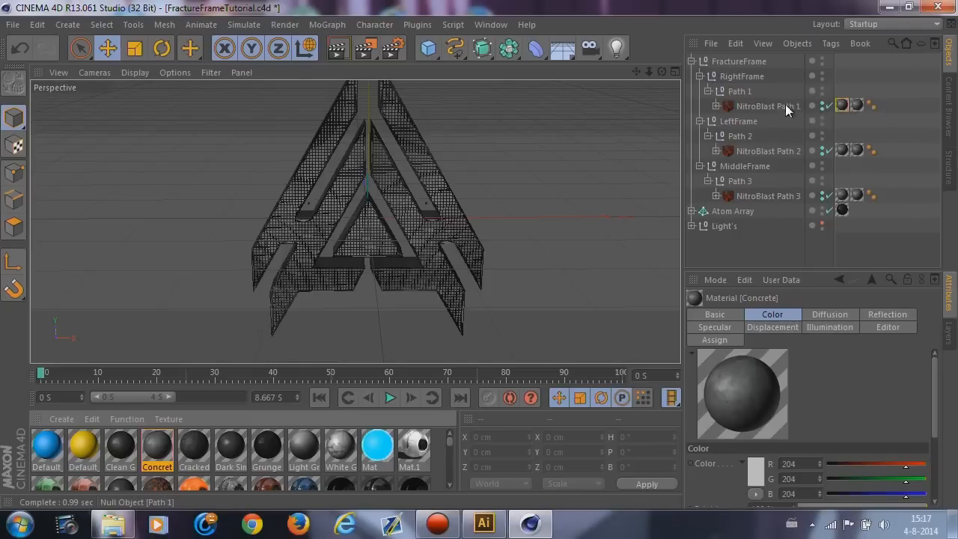
Expand NitroBlast Path 1 and its Main Pieces, and look through the pieces in the Dynamic group.
click(717, 106)
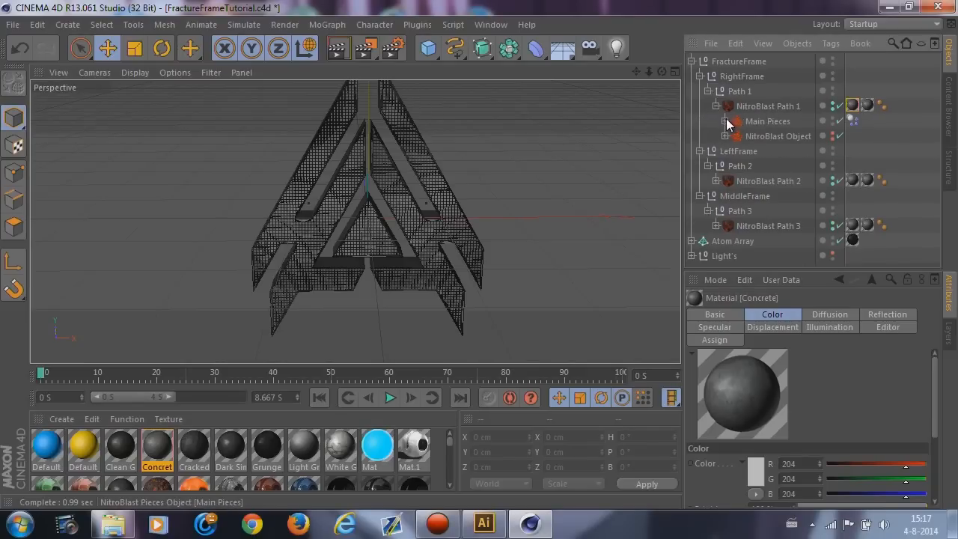
click(725, 121)
click(735, 136)
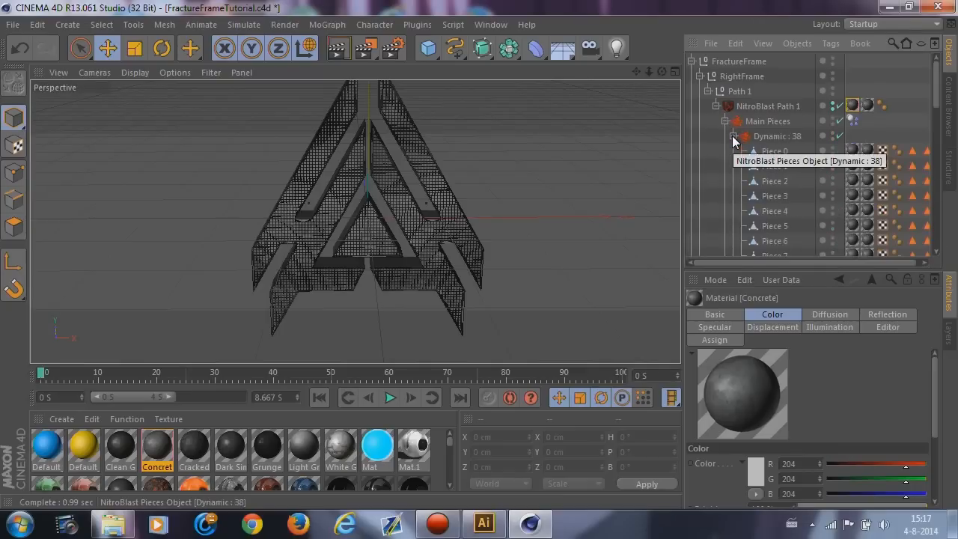
scroll(792, 140, down, 10)
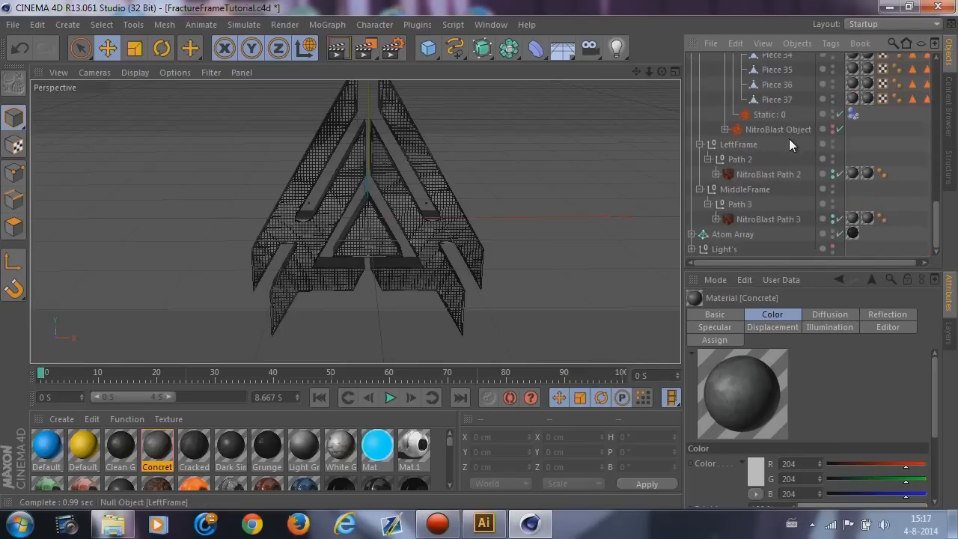
scroll(789, 138, up, 10)
click(734, 136)
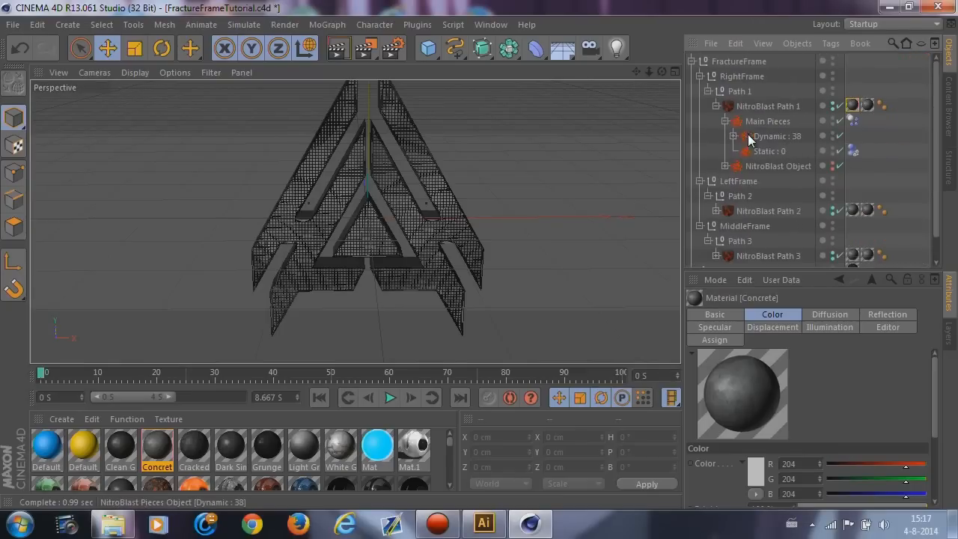
Add a MoGraph Fracture object to the scene.
click(735, 59)
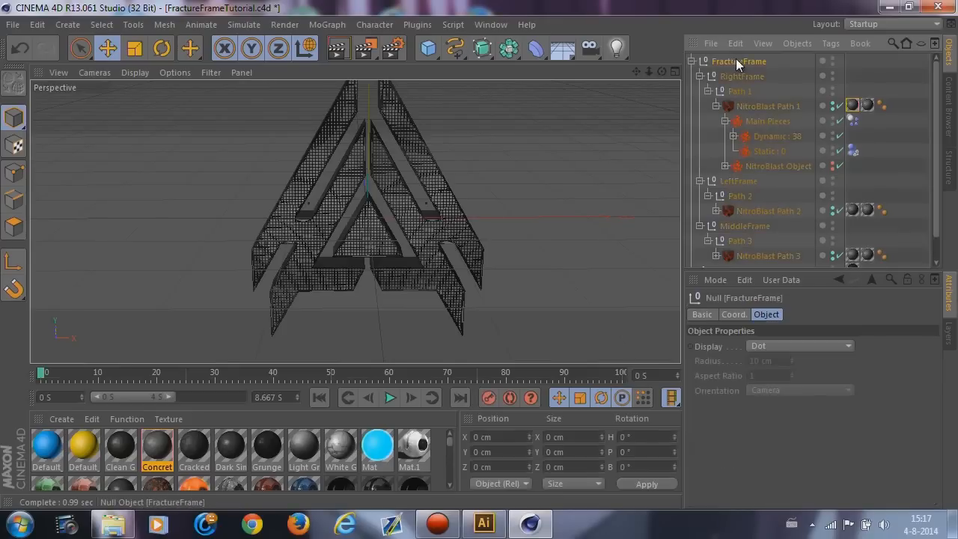
click(327, 24)
click(374, 163)
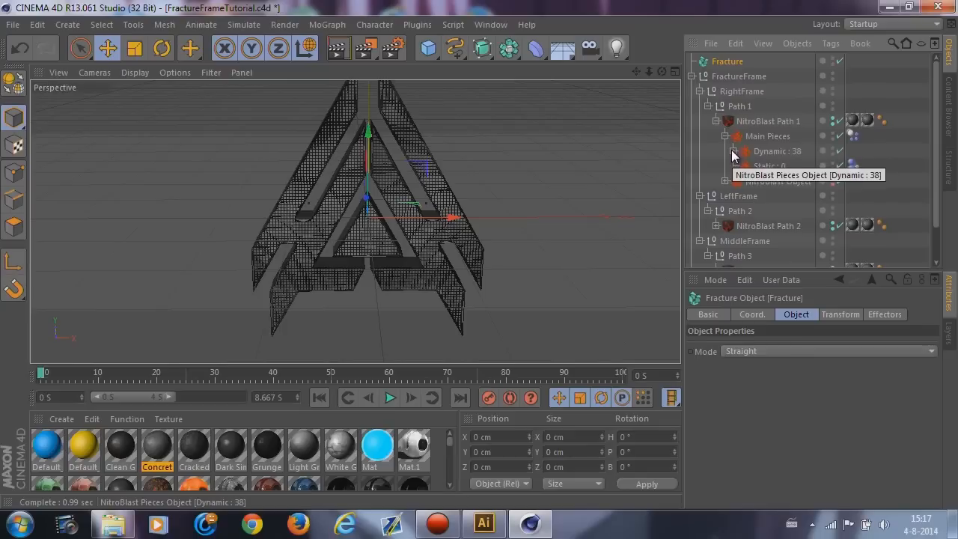
Move Piece 0 through Piece 37 from the Dynamic group of NitroBlast Path 1 into the Fracture object.
click(768, 121)
click(734, 152)
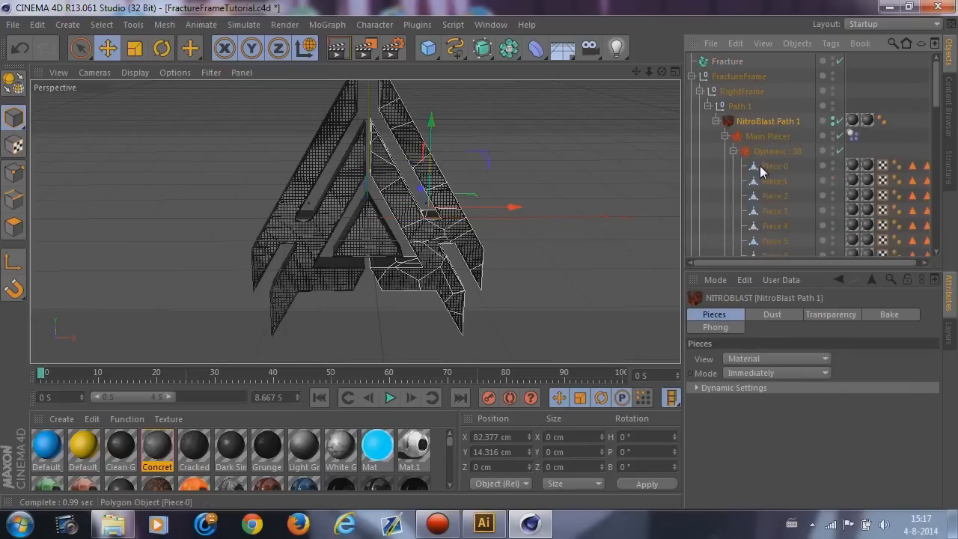
click(774, 168)
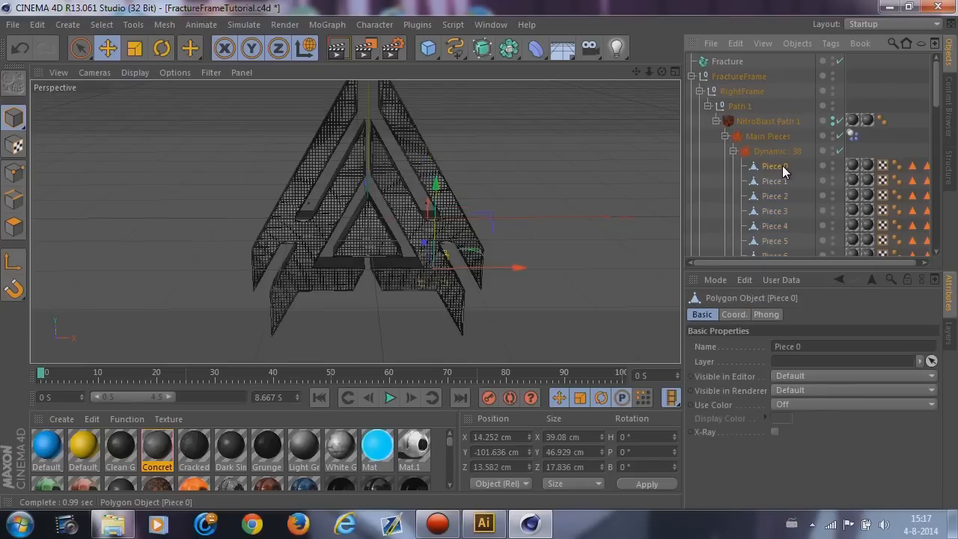
scroll(776, 168, down, 10)
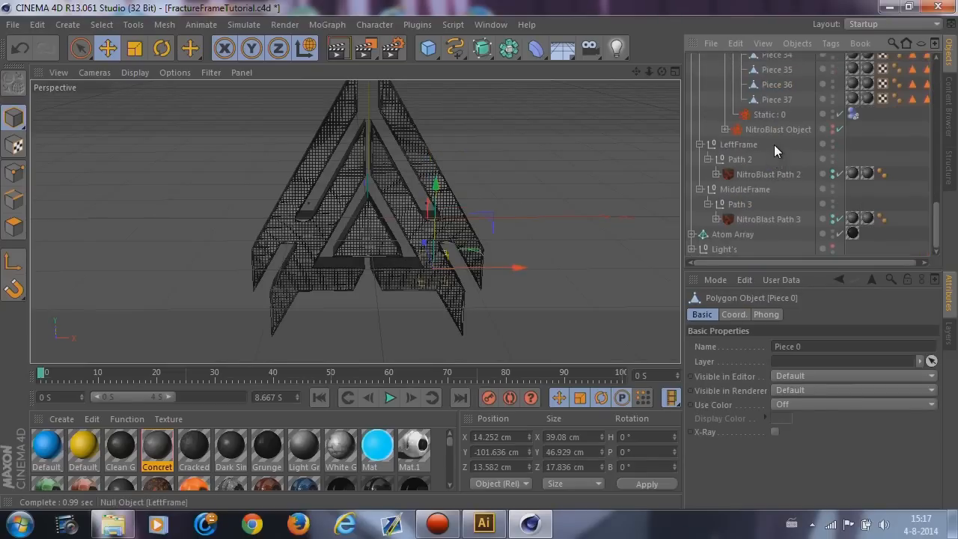
shift+click(779, 104)
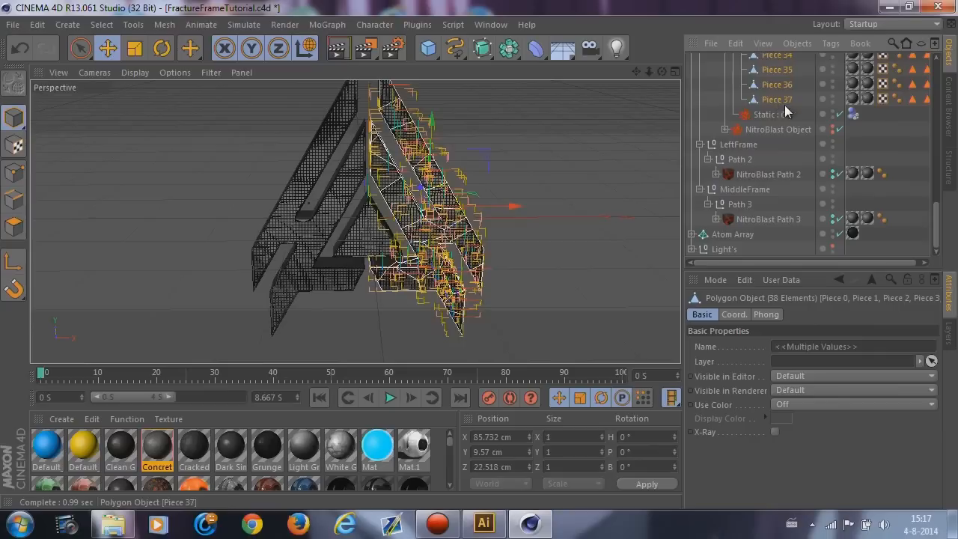
scroll(790, 120, up, 10)
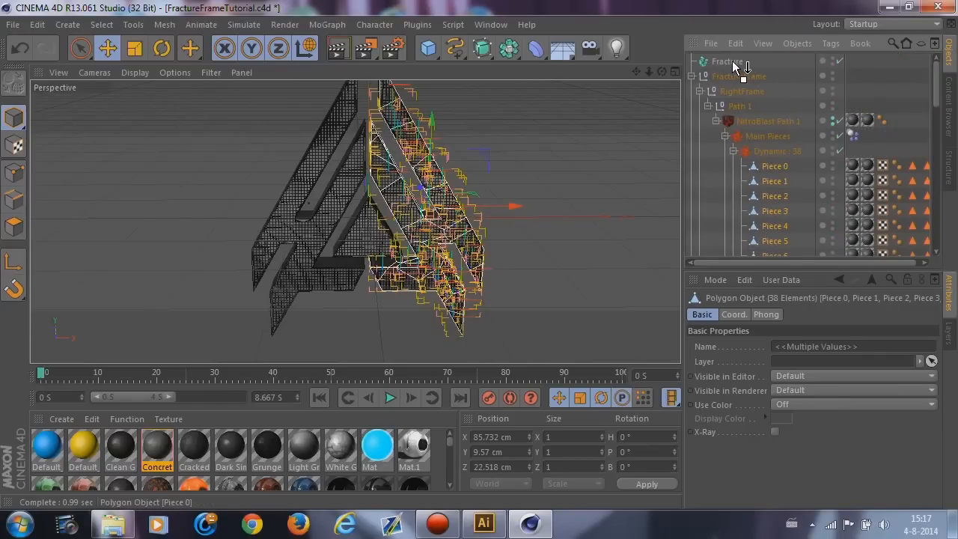
drag(733, 62, 733, 63)
Collapse the Fracture object and delete the emptied RightFrame group from FractureFrame.
scroll(762, 135, down, 13)
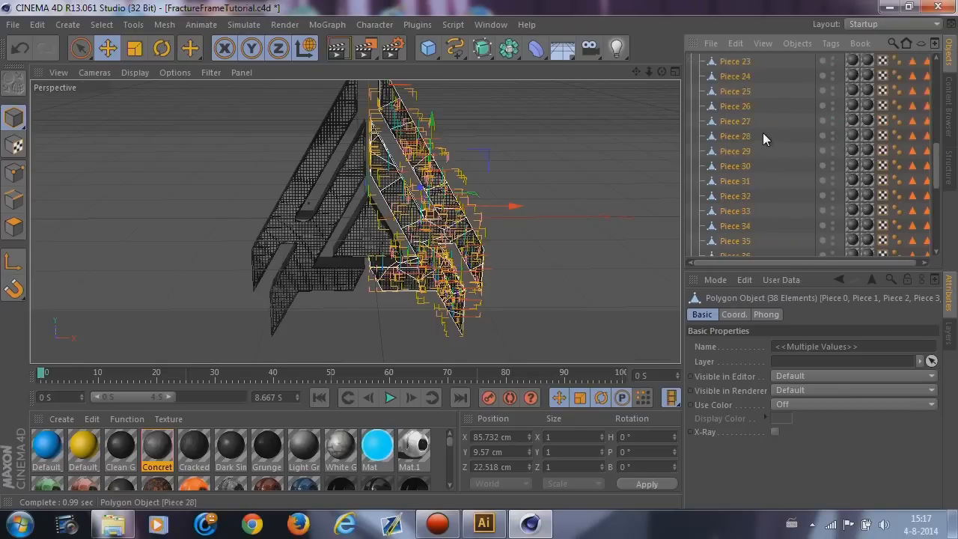
scroll(726, 150, up, 4)
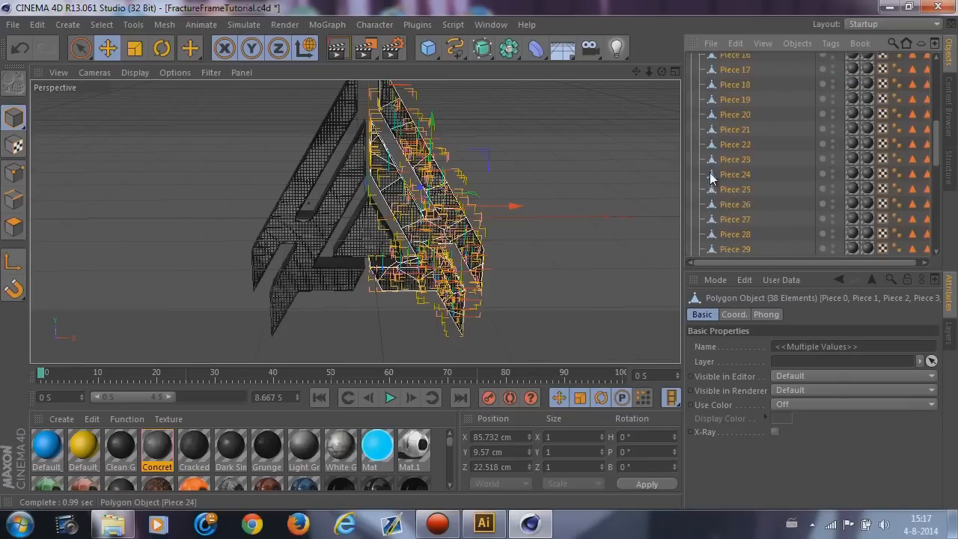
scroll(712, 135, up, 10)
click(693, 63)
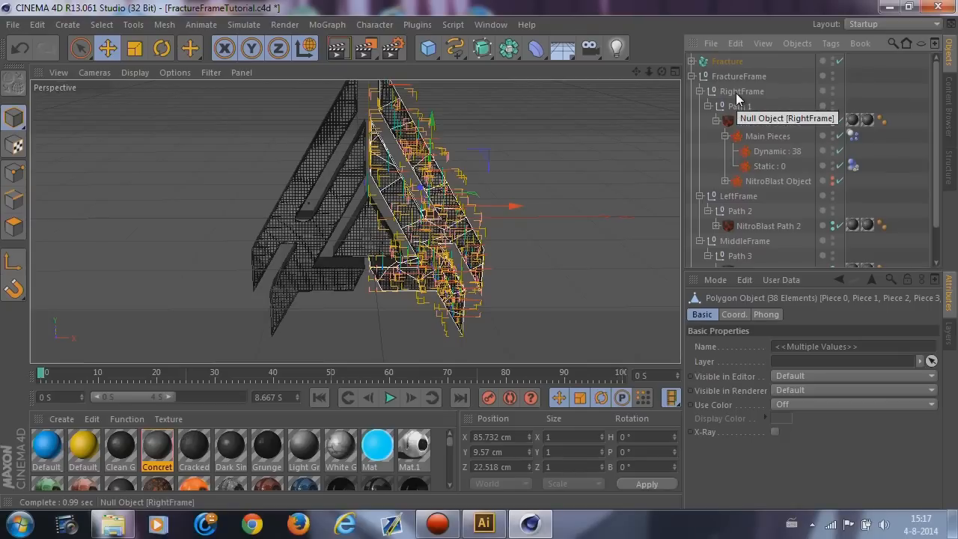
click(736, 93)
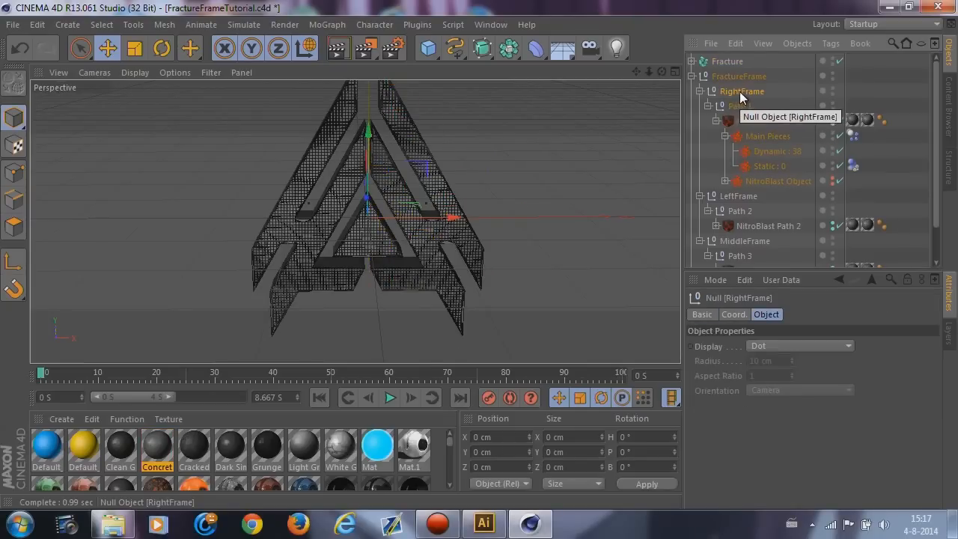
key(Delete)
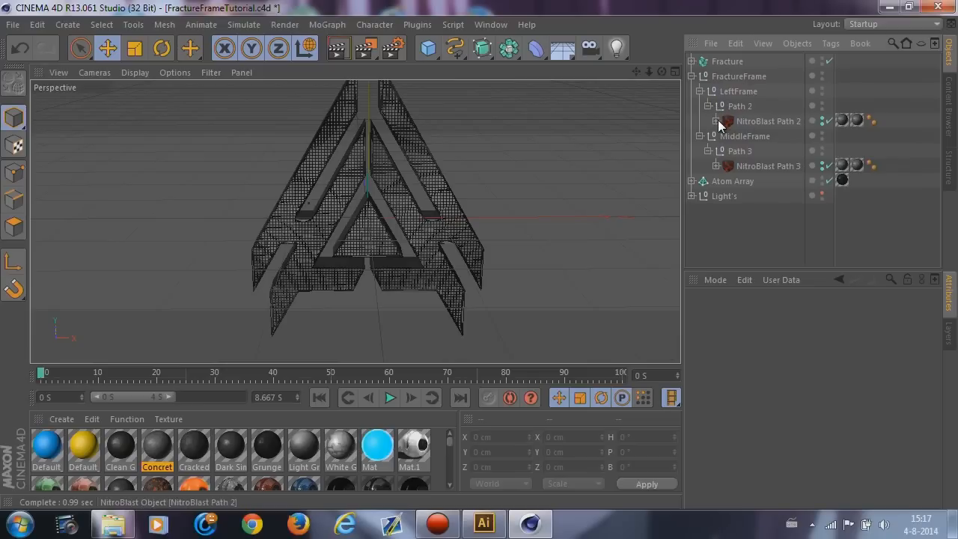
Move Piece 0 through Piece 38 from the Dynamic group of NitroBlast Path 2 into the Fracture object.
click(717, 121)
click(726, 137)
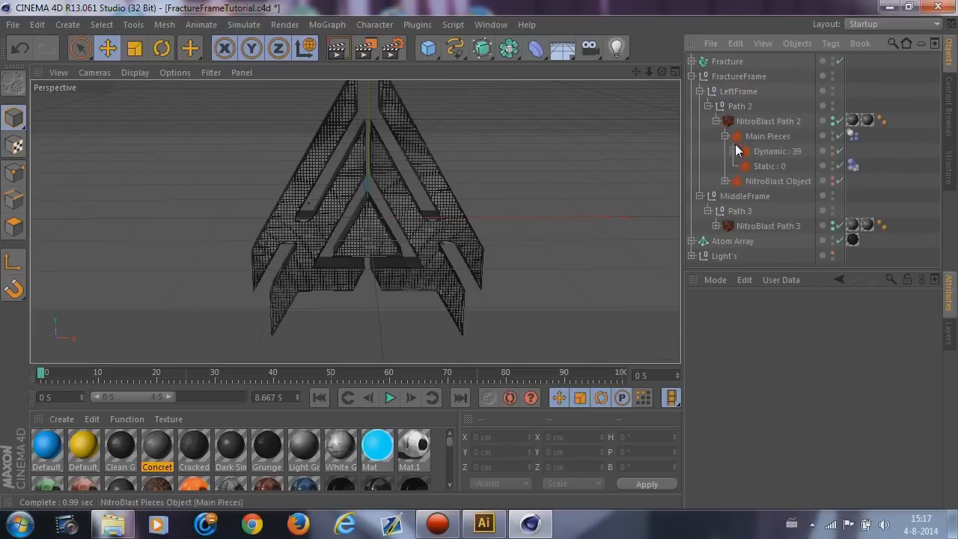
click(734, 151)
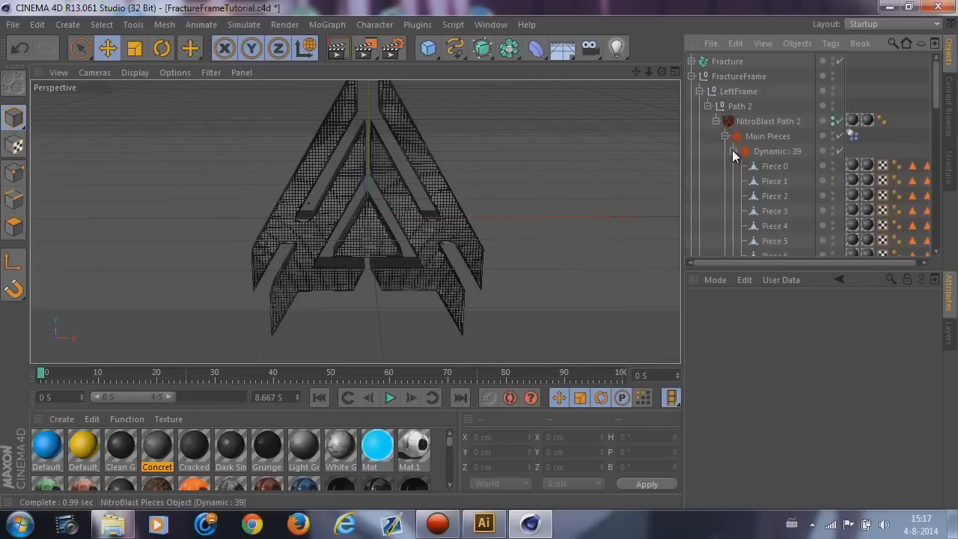
click(766, 166)
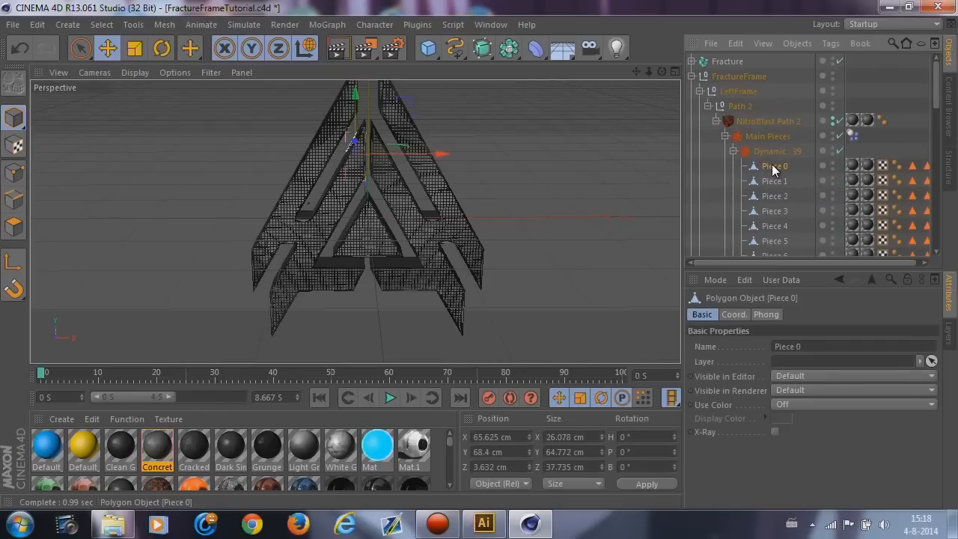
scroll(772, 169, down, 10)
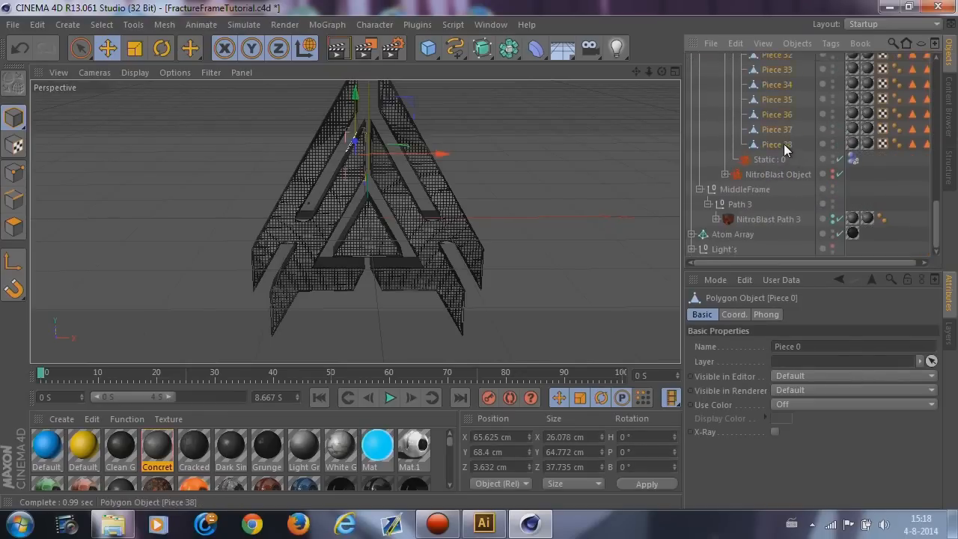
shift+click(784, 146)
scroll(786, 146, up, 10)
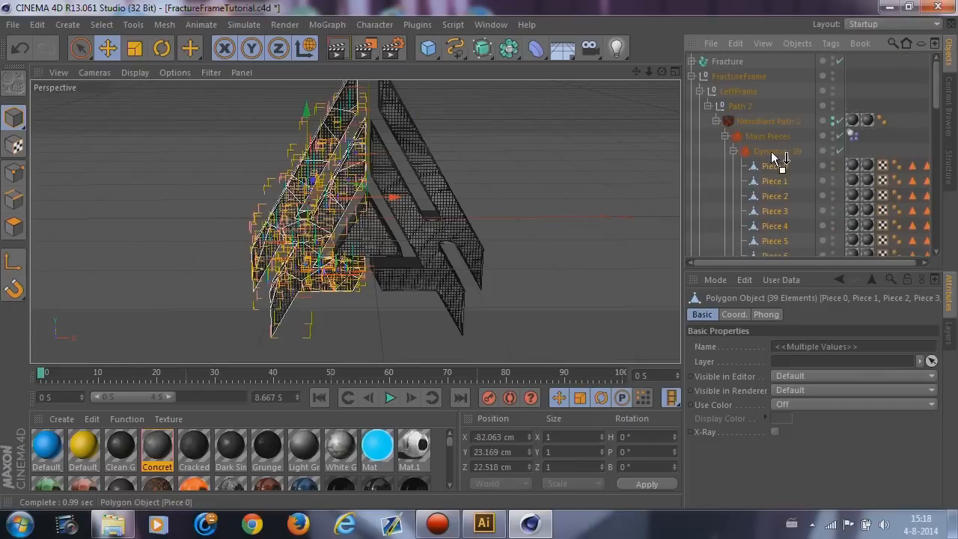
drag(734, 66, 730, 63)
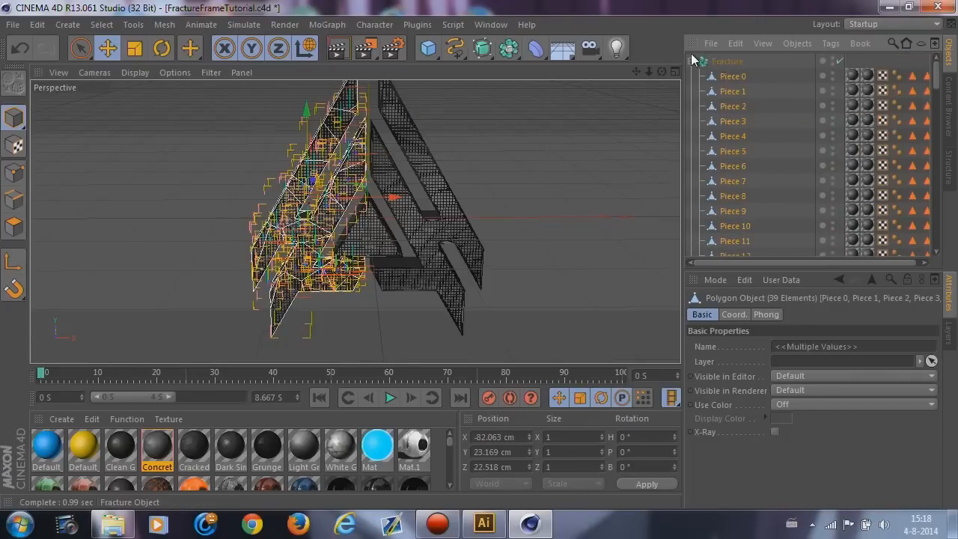
Collapse the Fracture object and delete the emptied LeftFrame group from FractureFrame.
click(691, 62)
click(737, 92)
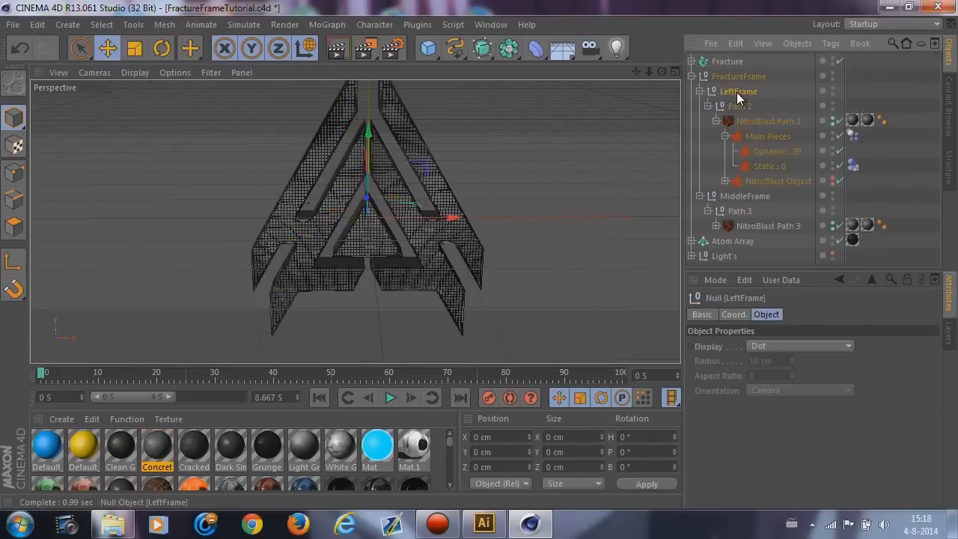
key(Delete)
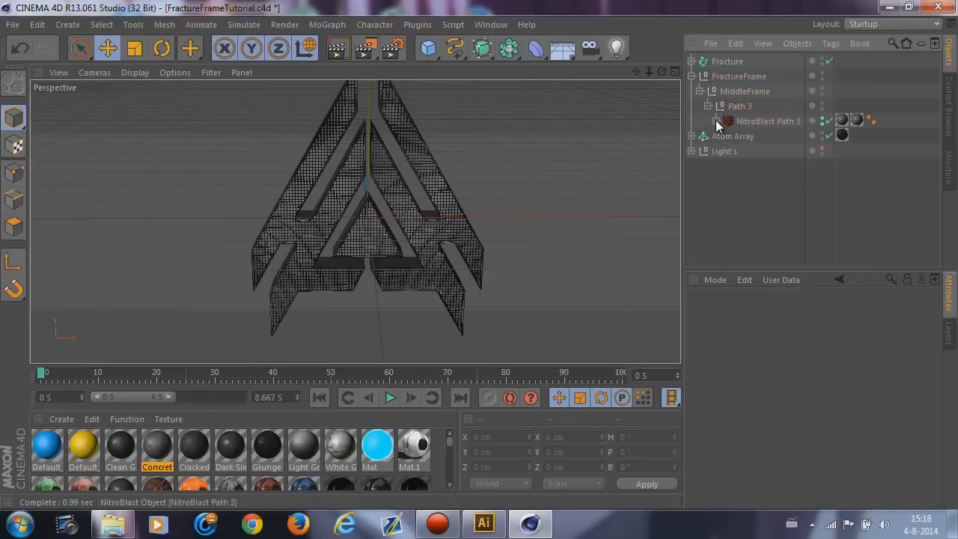
Move Piece 0 through Piece 14 from the Dynamic group of NitroBlast Path 3 into the Fracture object.
click(717, 122)
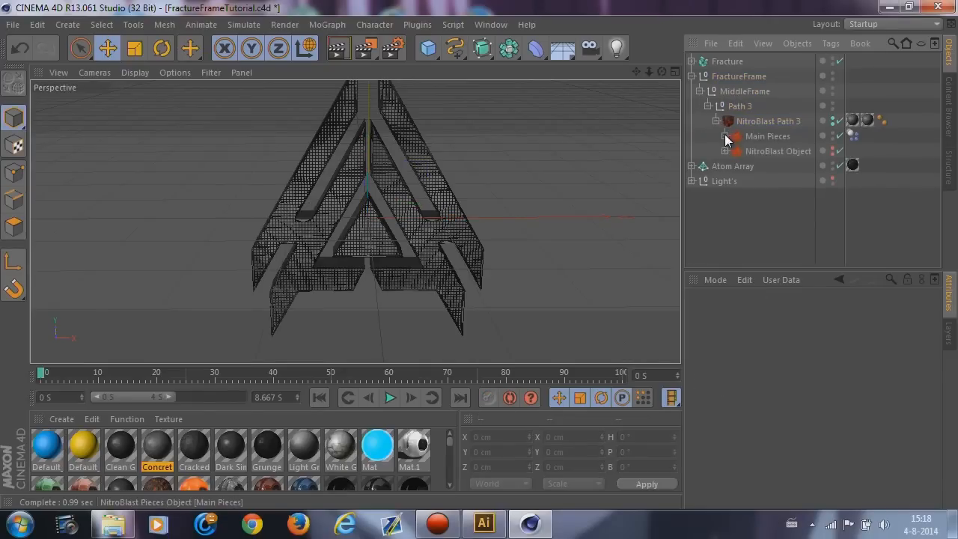
click(725, 136)
click(734, 151)
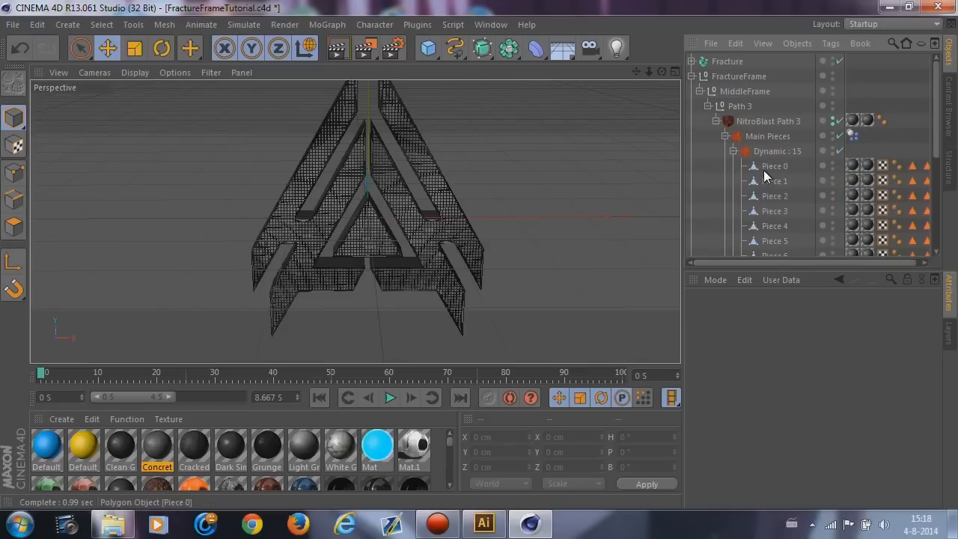
click(767, 168)
scroll(771, 176, down, 5)
shift+click(777, 189)
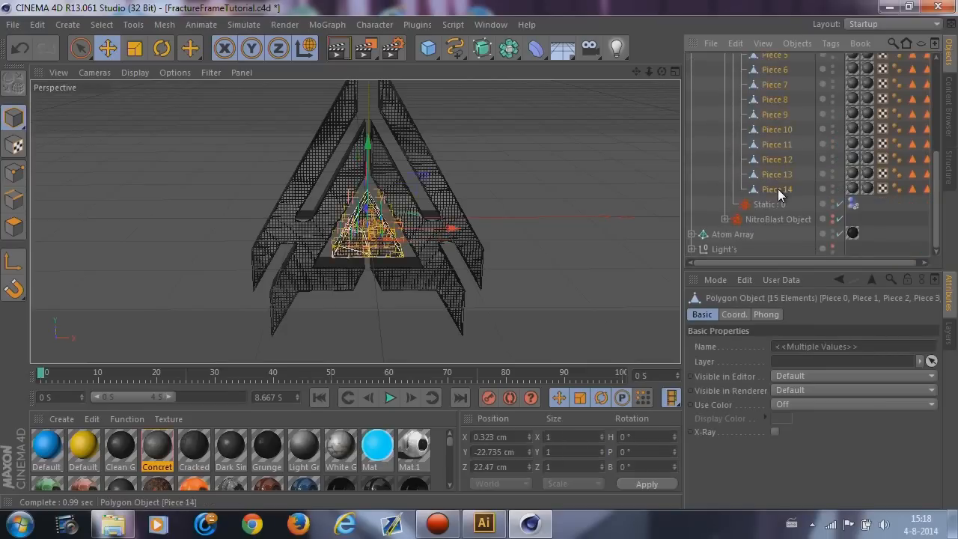
scroll(778, 189, up, 6)
drag(724, 58, 725, 60)
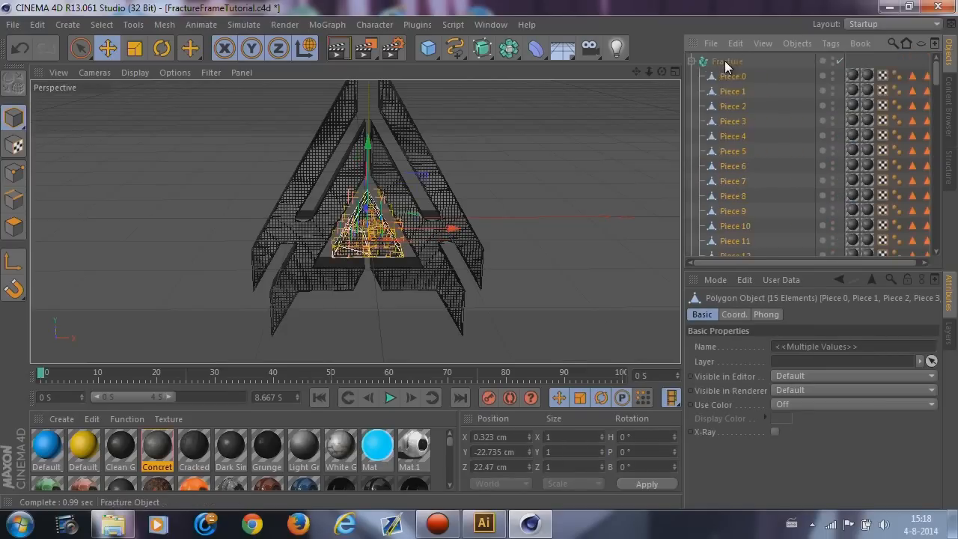
Collapse the Fracture object and delete the whole emptied FractureFrame group.
click(692, 62)
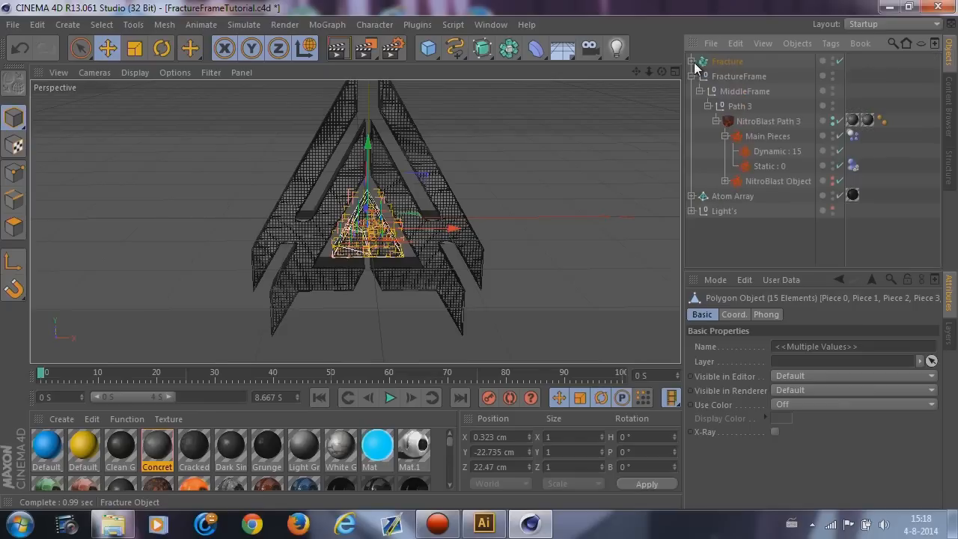
click(741, 76)
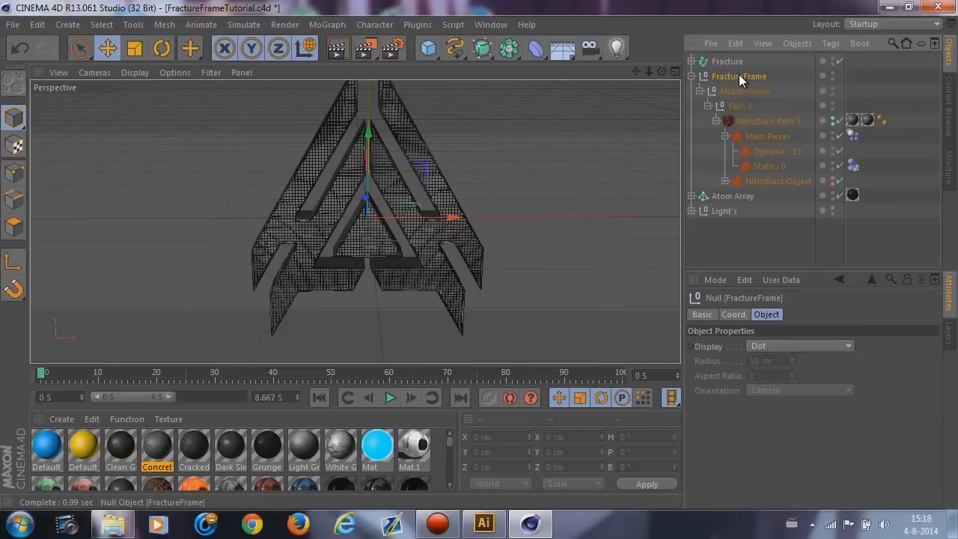
key(Delete)
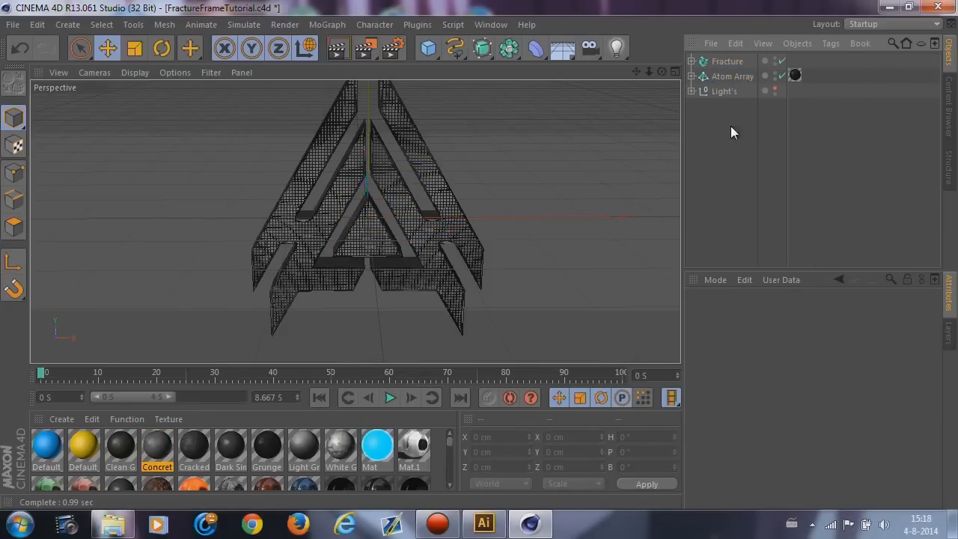
Add a MoGraph Random effector to the selected Fracture object and place the effector inside it as a child.
click(718, 62)
click(716, 142)
alt+drag(364, 124, 653, 123)
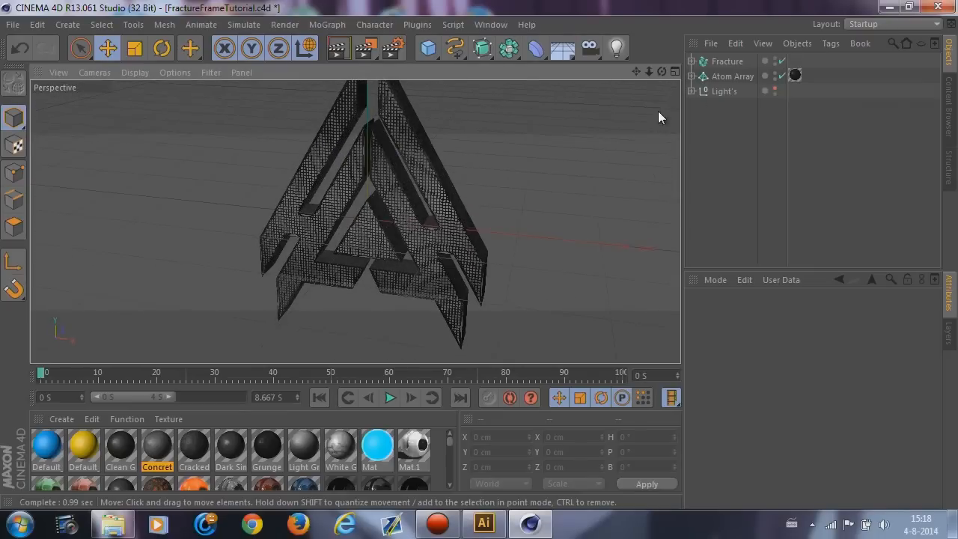
click(723, 62)
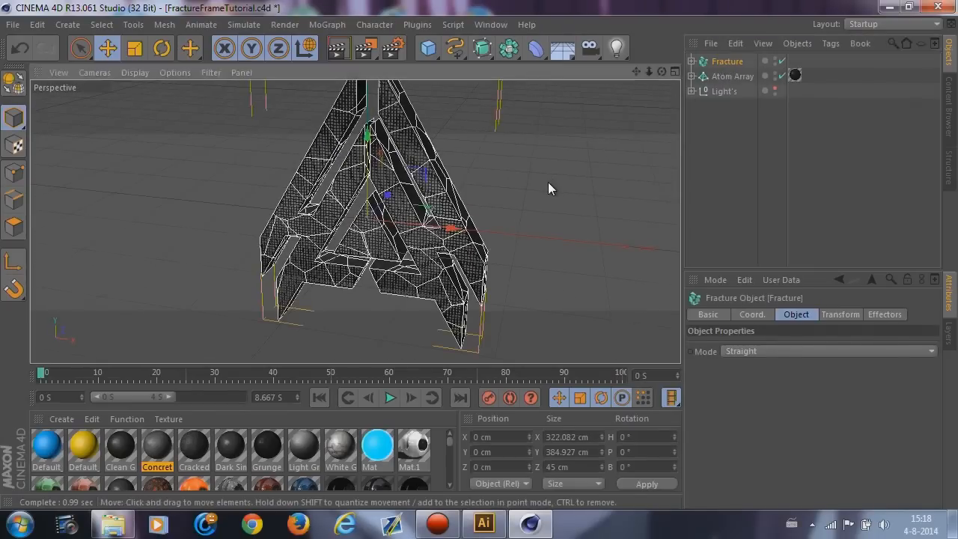
scroll(548, 183, down, 2)
scroll(352, 241, down, 2)
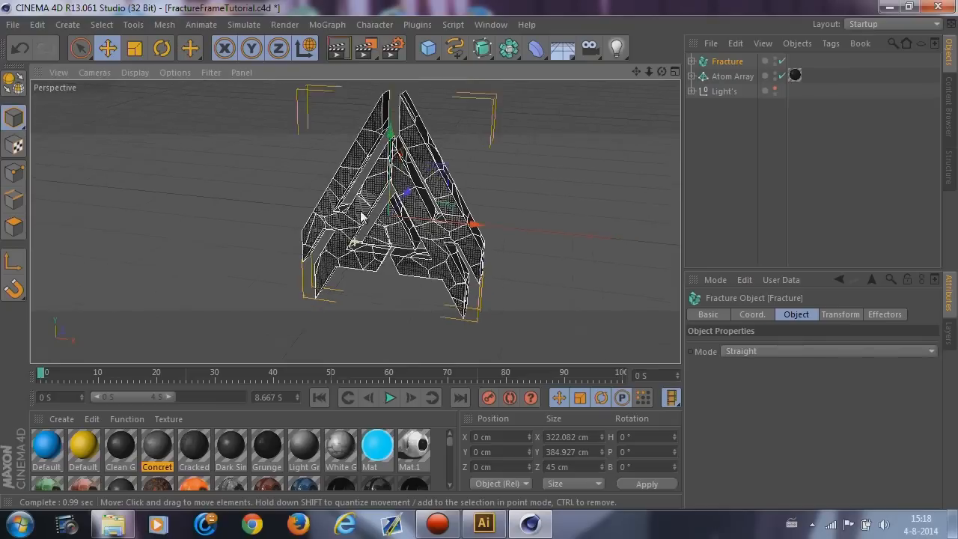
click(334, 27)
mouse_move(358, 45)
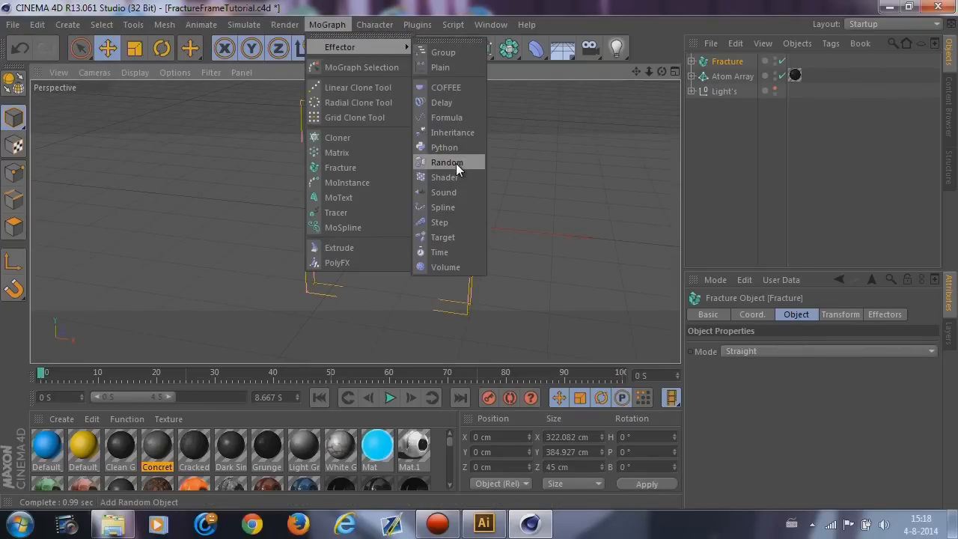
click(575, 28)
click(319, 25)
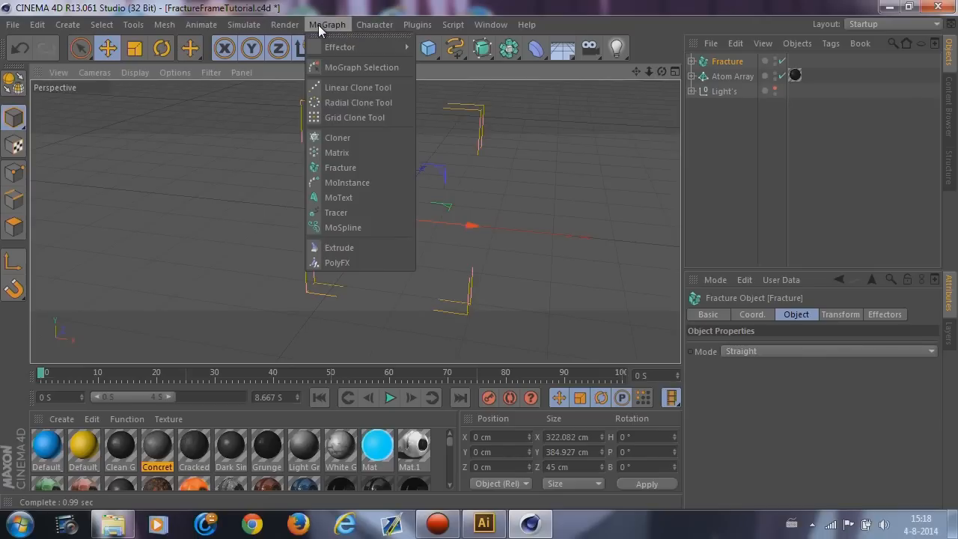
mouse_move(385, 47)
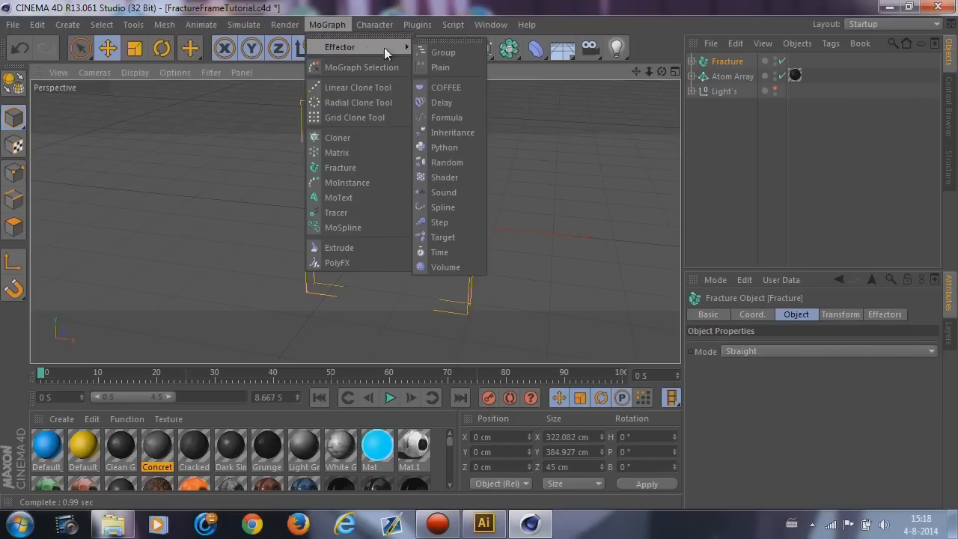
click(456, 159)
alt+drag(576, 222, 397, 178)
drag(721, 63, 729, 81)
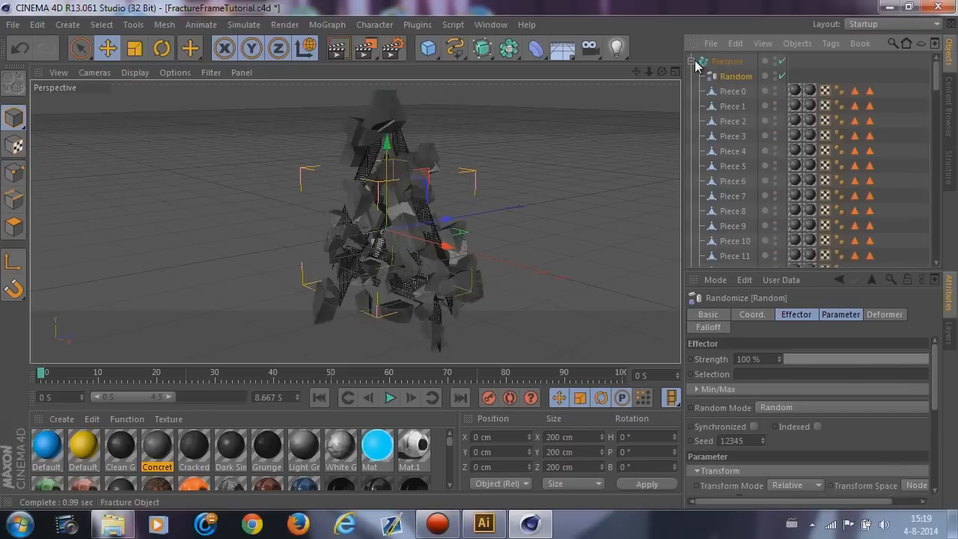
Set the Random effector's strength to 5 %.
alt+drag(599, 308, 816, 359)
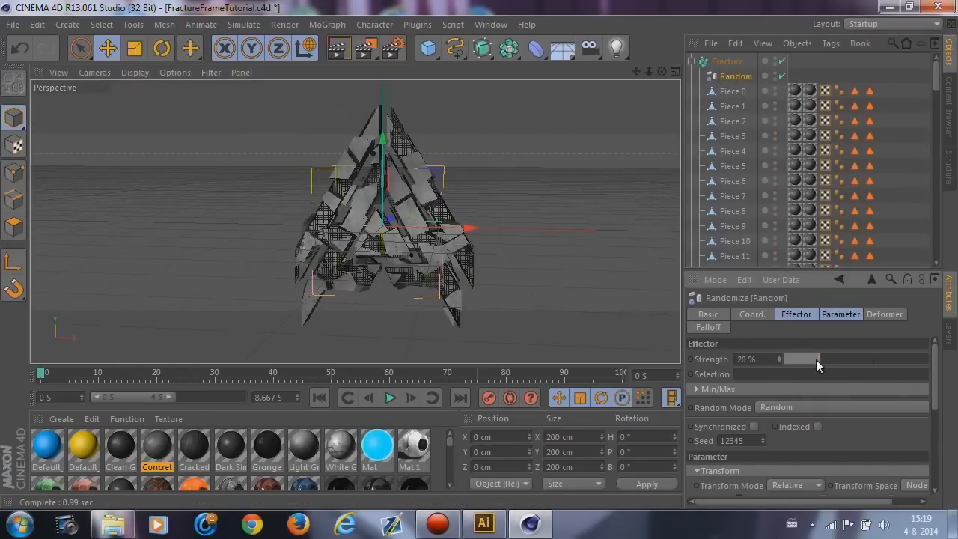
text(5)
key(Return)
scroll(483, 230, up, 5)
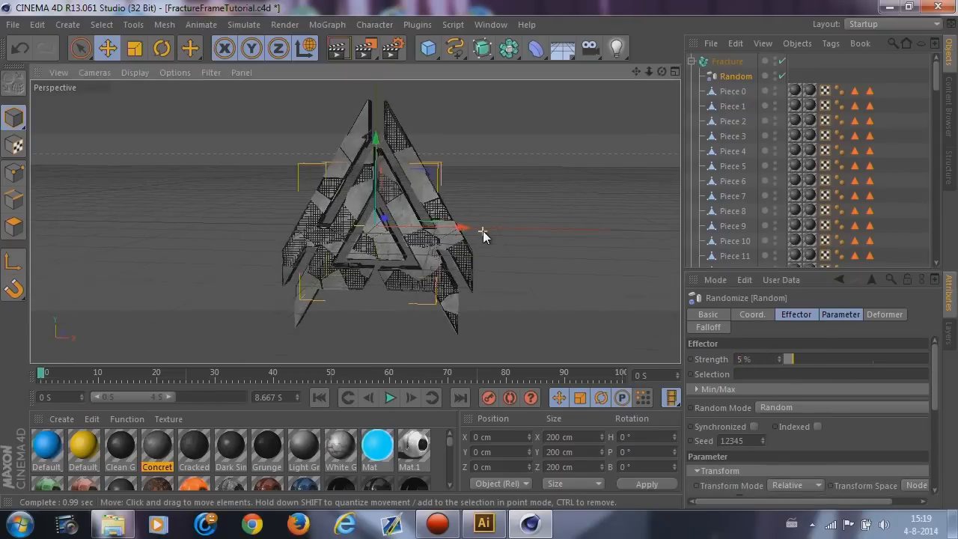
Duplicate the collapsed Fracture object together with its contents and hide the copy.
click(691, 62)
click(726, 61)
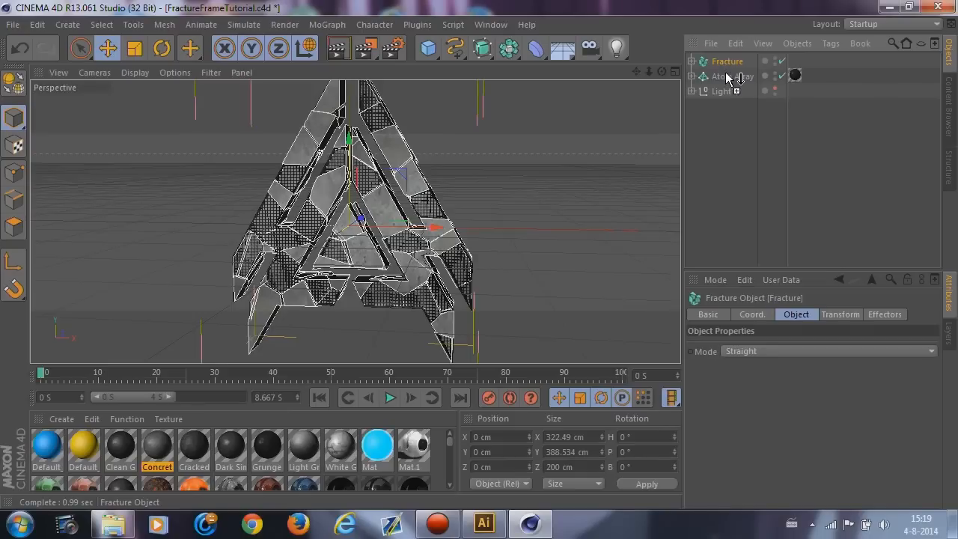
ctrl+drag(729, 72, 714, 78)
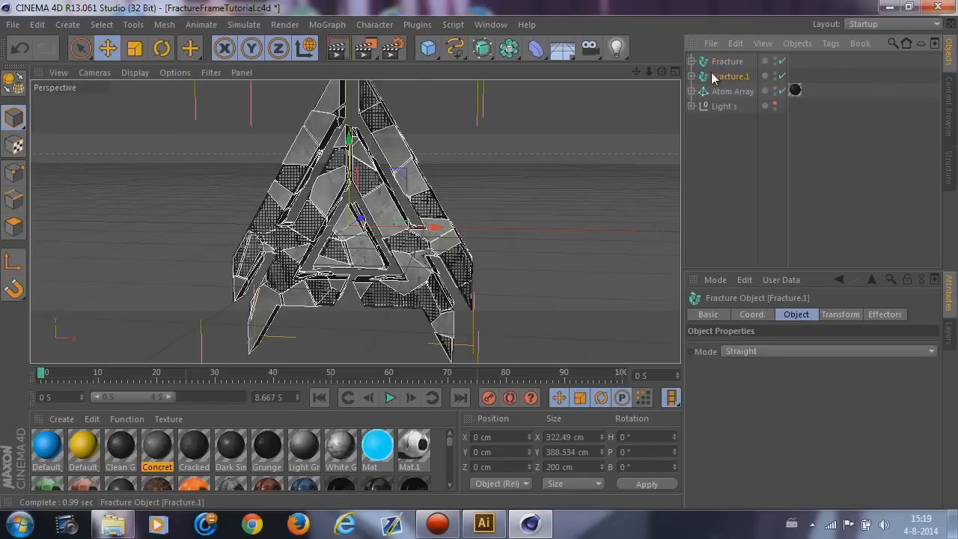
click(775, 76)
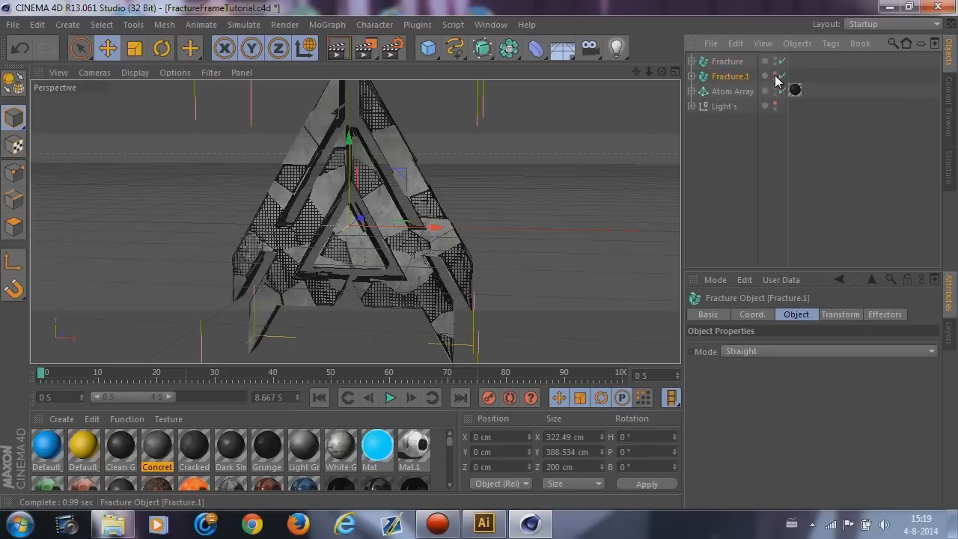
Convert the original Fracture object into editable polygon pieces, ready for the Move tool.
alt+drag(539, 232, 391, 167)
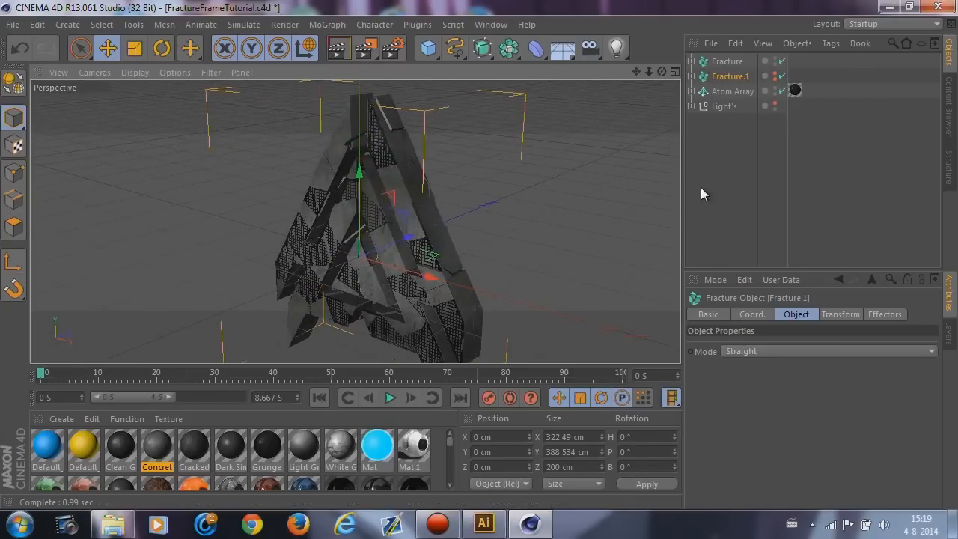
click(692, 61)
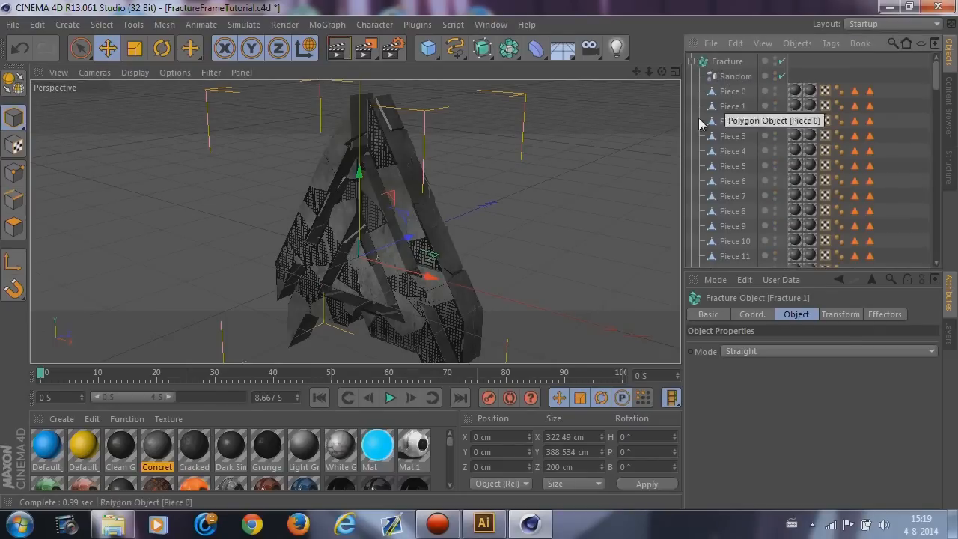
click(694, 62)
click(719, 64)
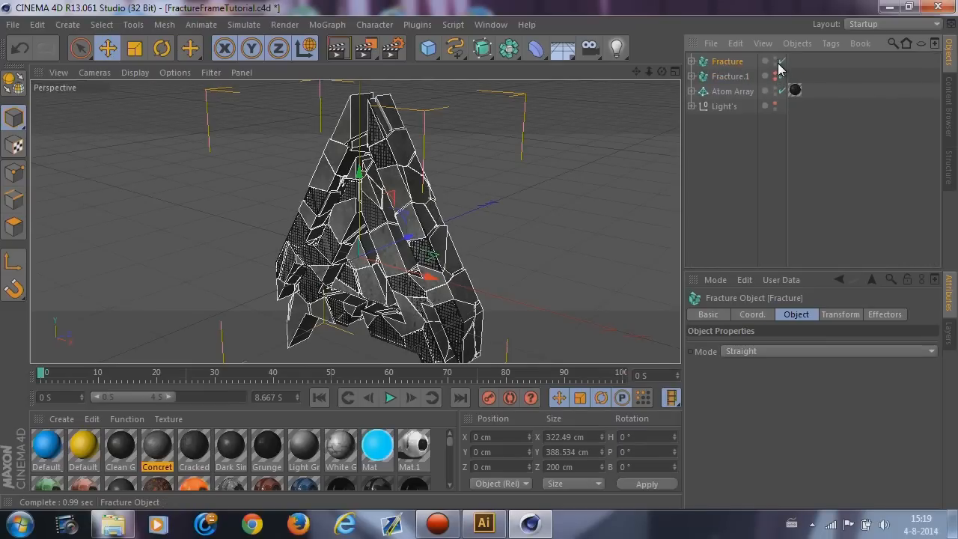
click(14, 81)
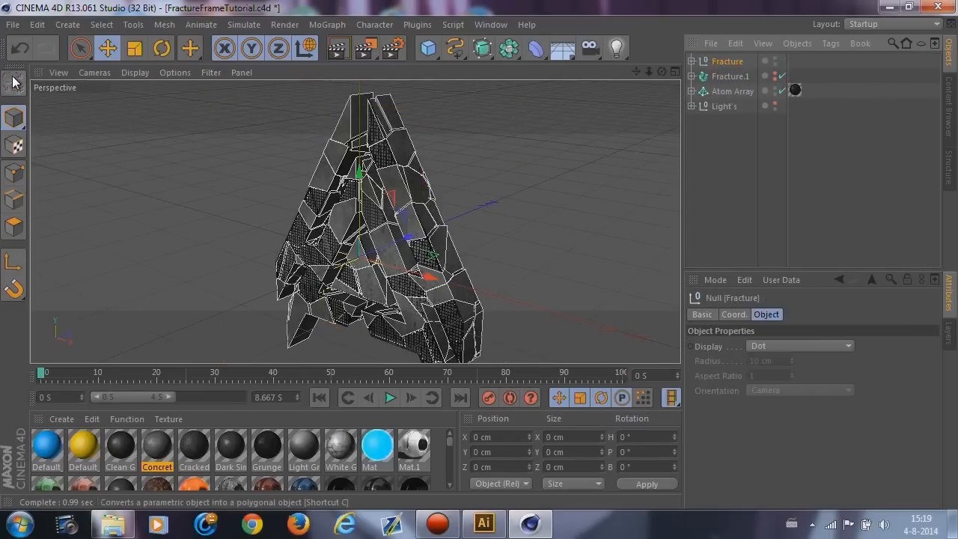
click(110, 49)
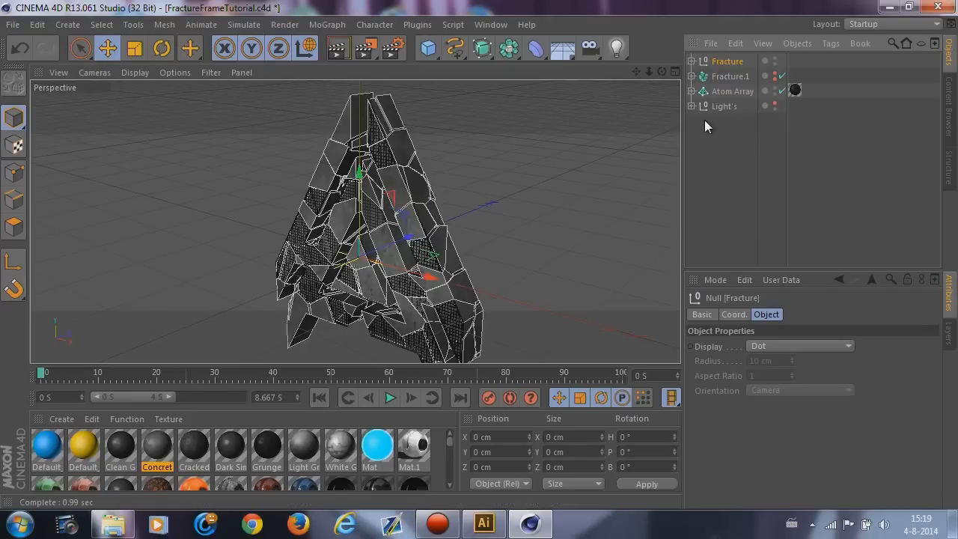
Offset several individual pieces in the middle and along the outer slanted edge of the frame's front by small amounts.
click(414, 223)
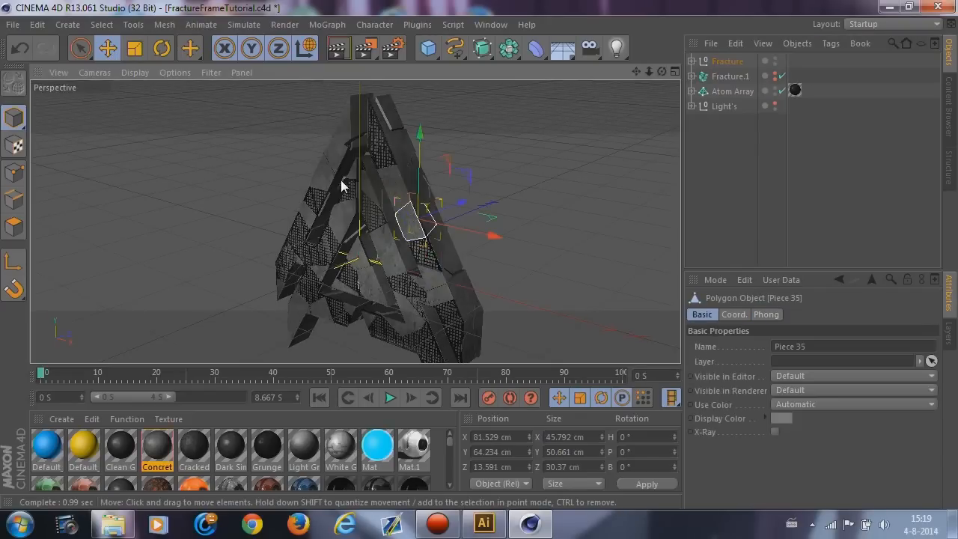
click(327, 173)
alt+drag(282, 287, 384, 270)
click(417, 225)
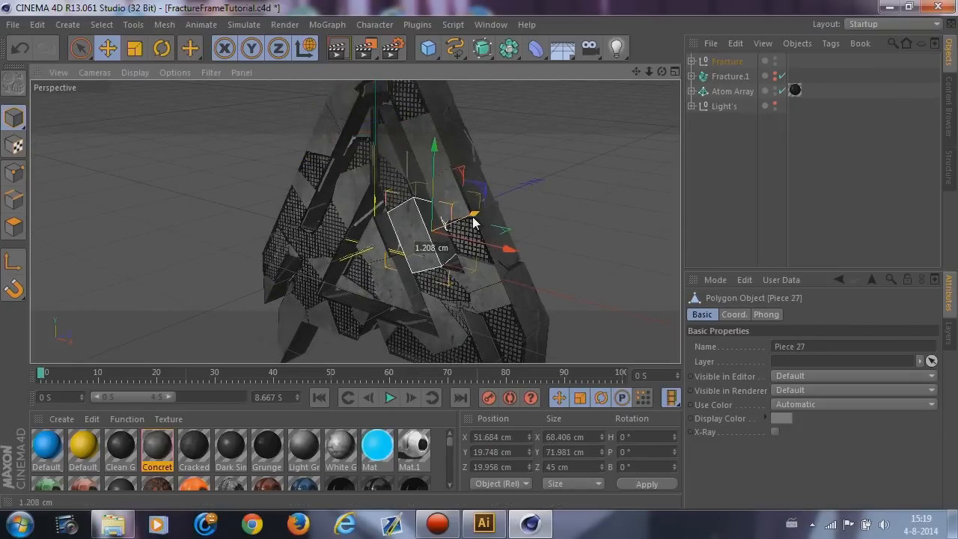
click(355, 195)
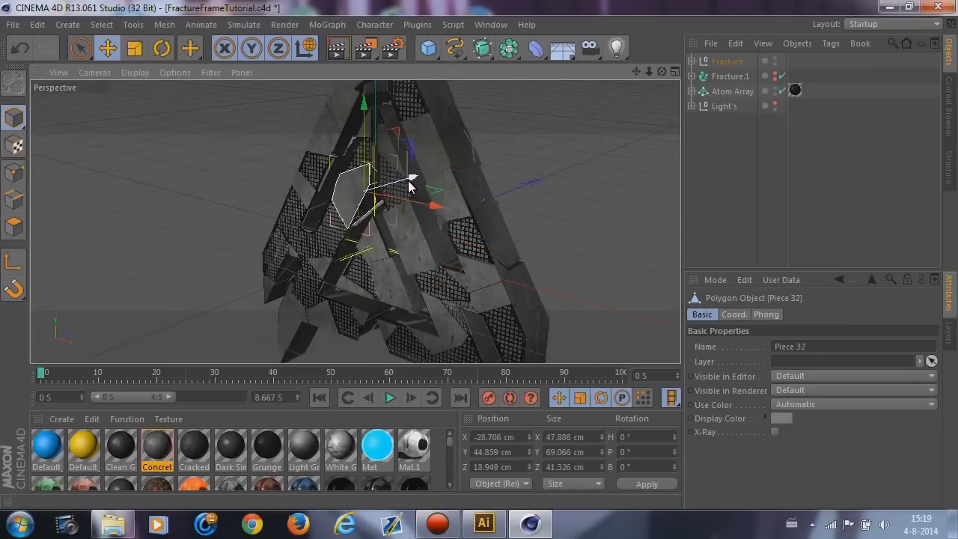
click(491, 223)
drag(524, 217, 522, 220)
Adjust individual pieces around the base of the frame, including the pointed piece at the tip of the leg.
alt+drag(505, 343, 469, 322)
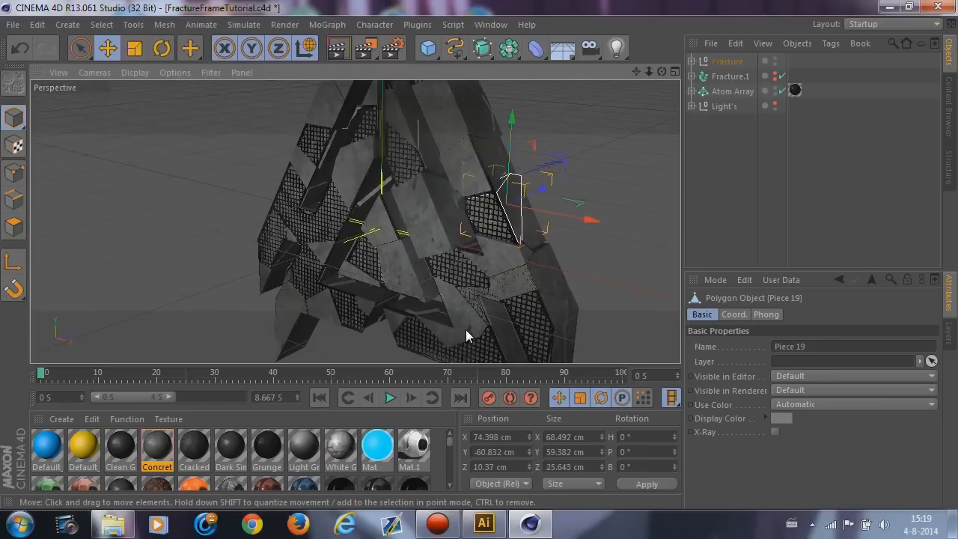
click(466, 329)
click(326, 311)
click(288, 305)
drag(364, 293, 307, 252)
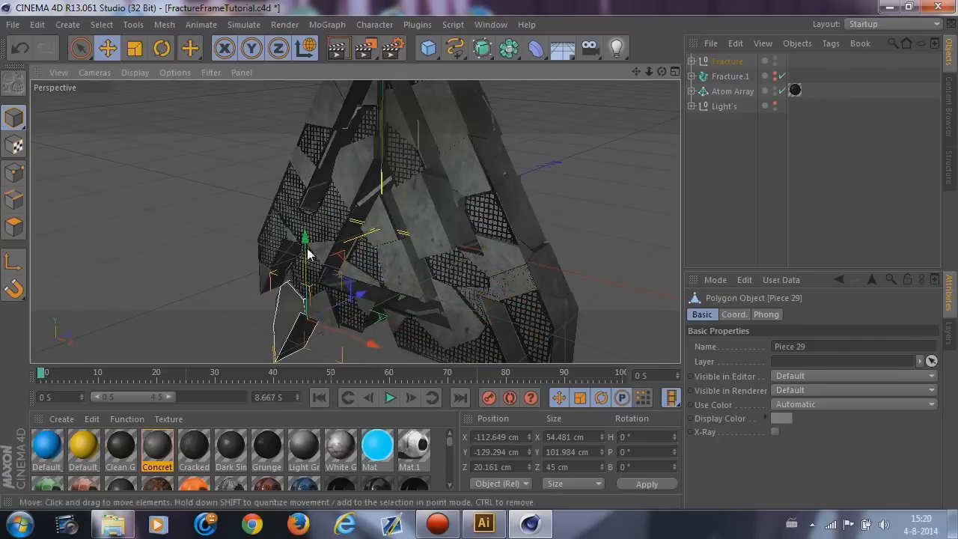
click(328, 272)
click(272, 245)
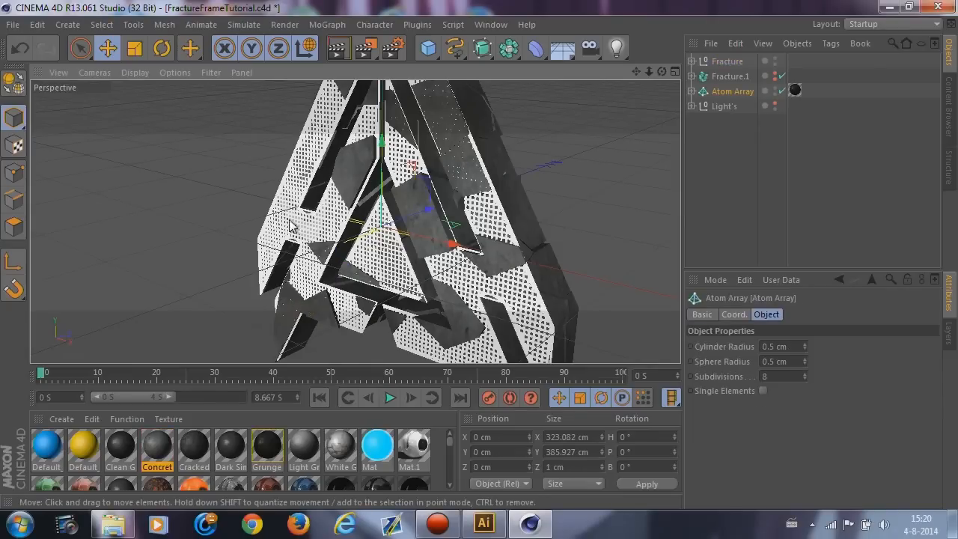
alt+drag(390, 228, 478, 133)
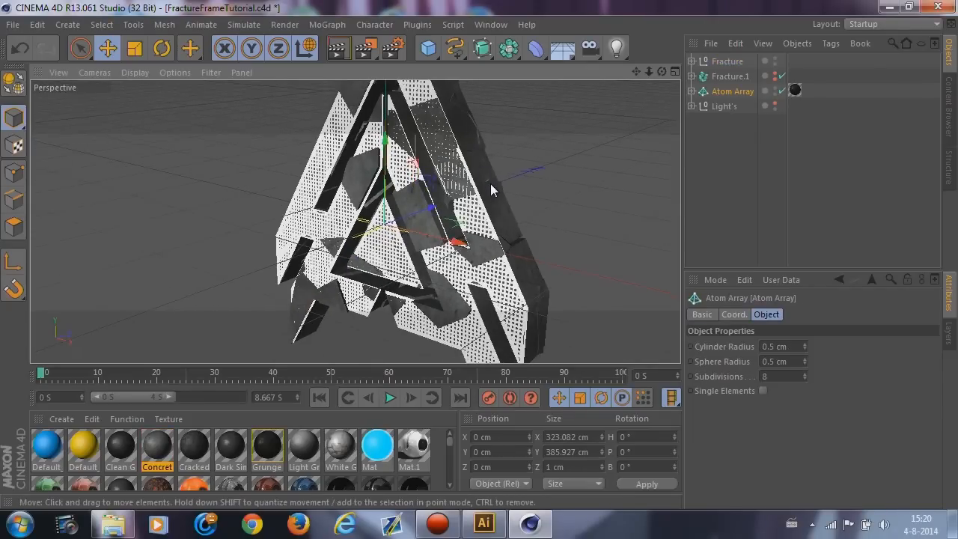
Shift pieces along the frame's slanted sides, moving the piece at the peak about 2 cm outward along X.
click(495, 209)
drag(579, 222, 578, 222)
click(466, 124)
drag(532, 134, 345, 202)
click(351, 201)
drag(316, 166, 357, 94)
scroll(265, 269, down, 1)
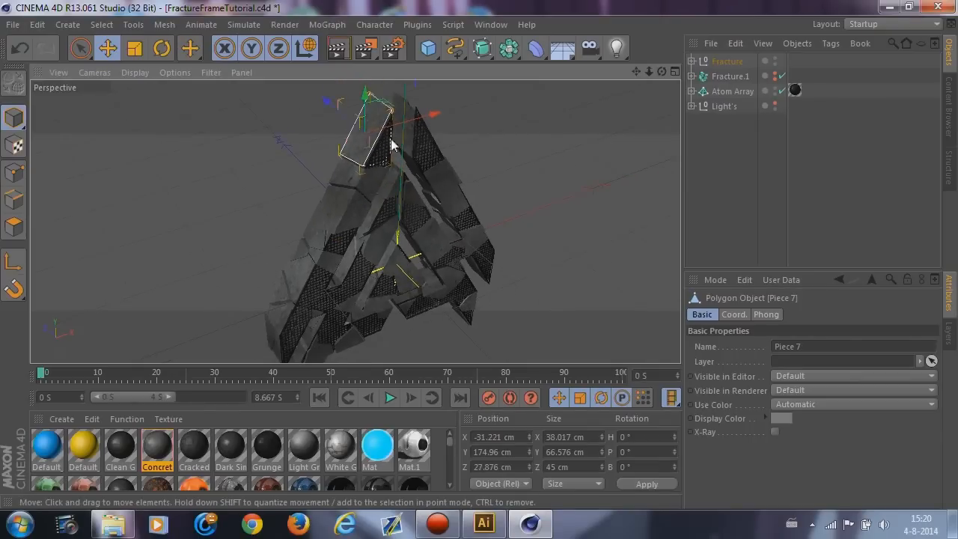
drag(432, 112, 428, 113)
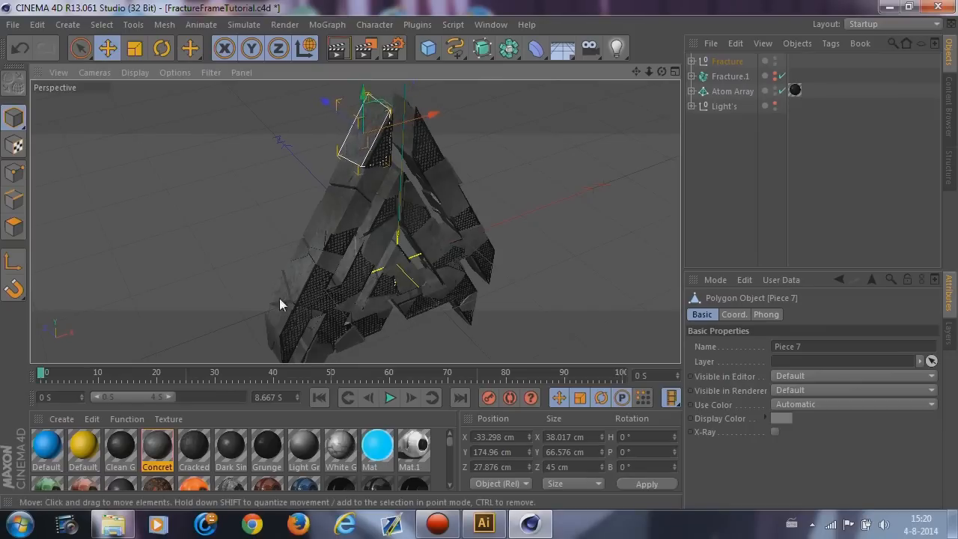
Move the side piece at the frame's lower outer corner slightly along Z and X.
alt+right_drag(289, 282, 305, 269)
click(308, 272)
drag(277, 220, 289, 336)
click(277, 323)
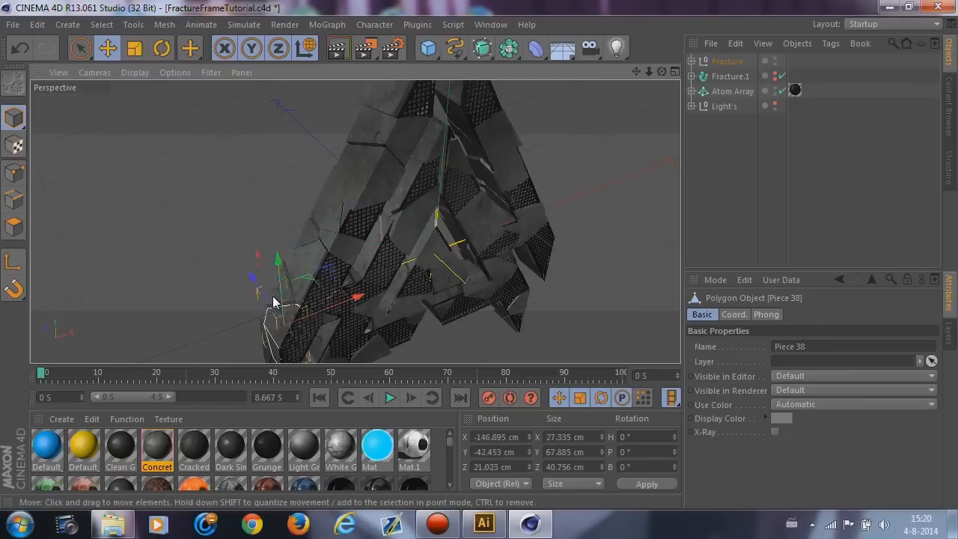
drag(252, 282, 252, 281)
drag(359, 308, 356, 303)
Offset individual pieces around the inner triangle slightly along the Z axis.
alt+drag(599, 278, 473, 299)
click(473, 294)
alt+drag(421, 322, 403, 302)
drag(385, 250, 389, 254)
click(432, 254)
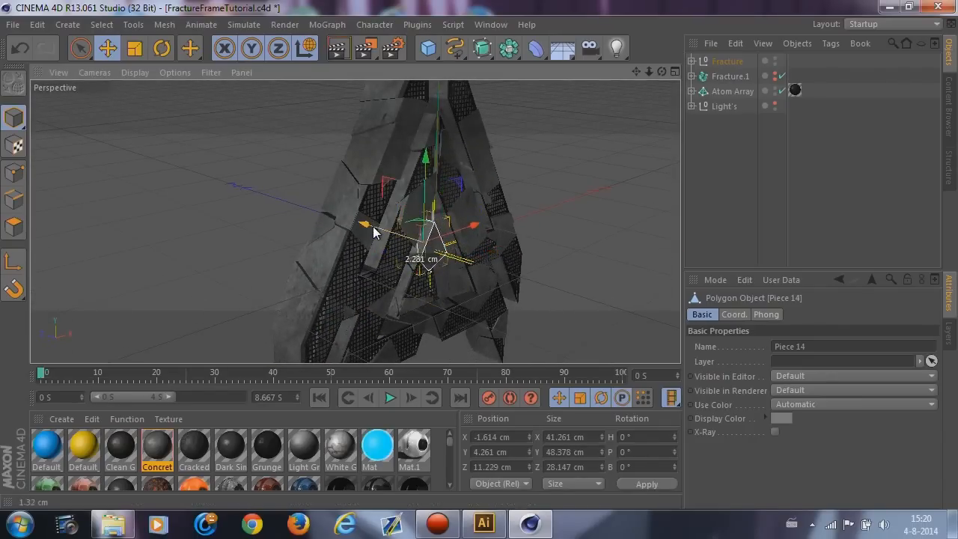
click(403, 305)
drag(355, 271, 405, 303)
click(402, 290)
drag(348, 265, 343, 263)
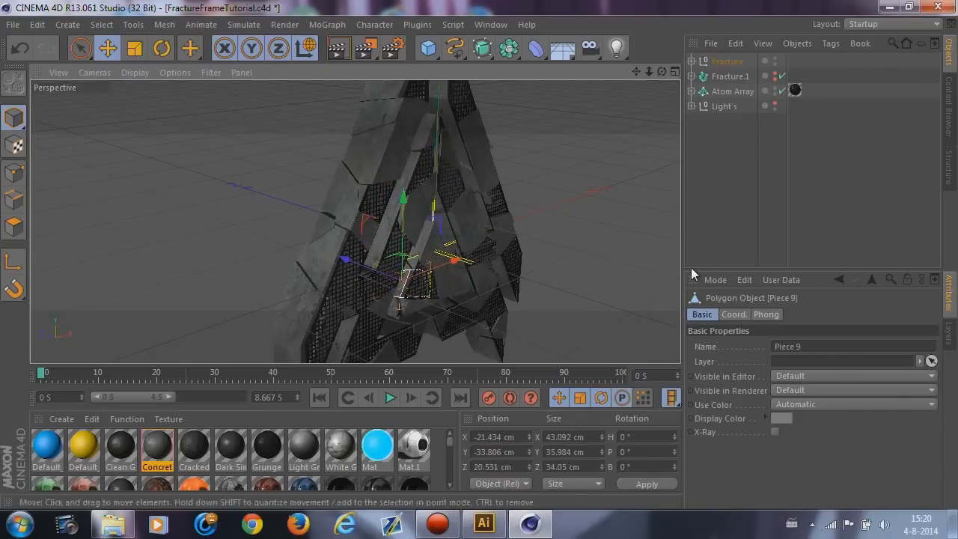
Pull the large piece on the frame's outer lower side about 4 cm outward along X and deselect it.
click(735, 211)
alt+drag(451, 256, 221, 166)
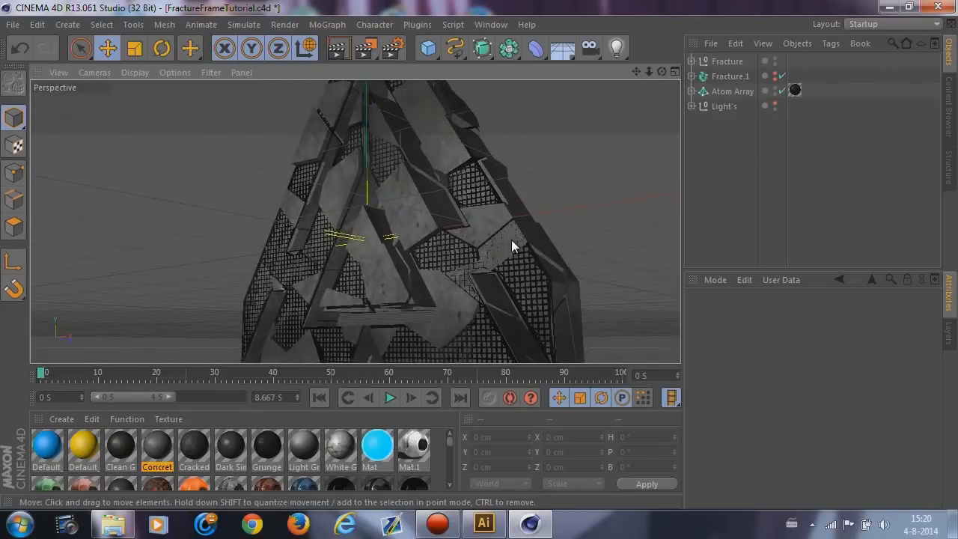
click(509, 244)
click(549, 246)
alt+drag(537, 309, 603, 256)
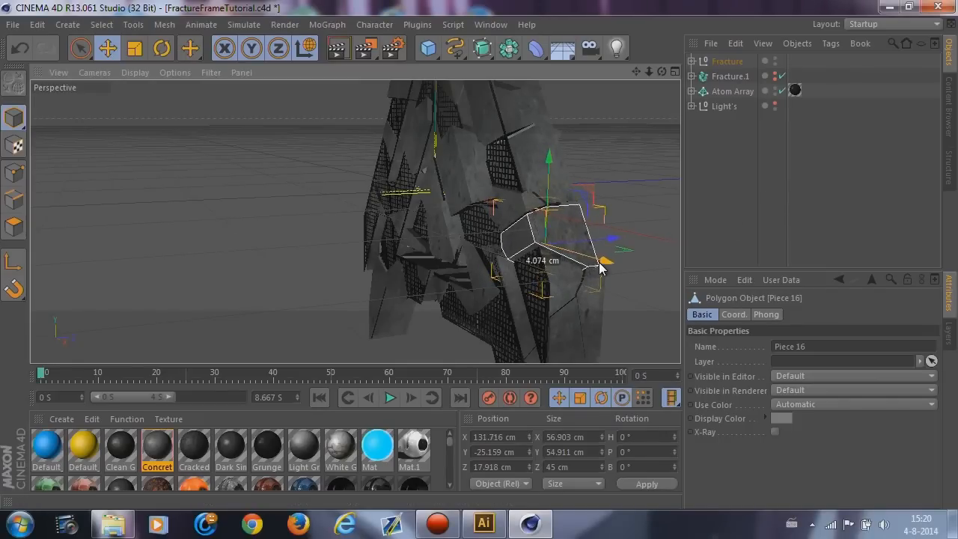
click(778, 194)
Examine the adjusted frame from the front and at several angles to check how the pieces are offset.
alt+drag(543, 264, 452, 262)
scroll(452, 258, down, 7)
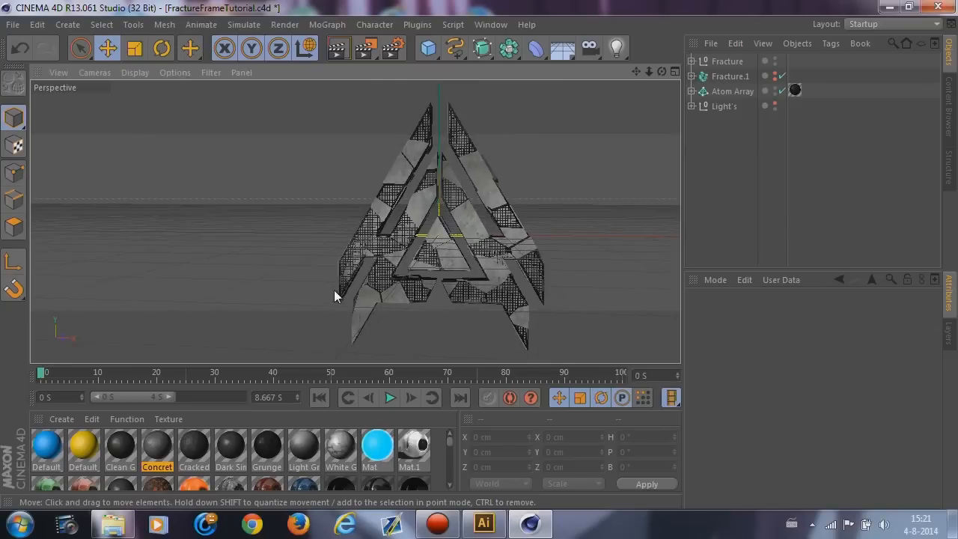
scroll(359, 270, down, 1)
scroll(524, 226, up, 6)
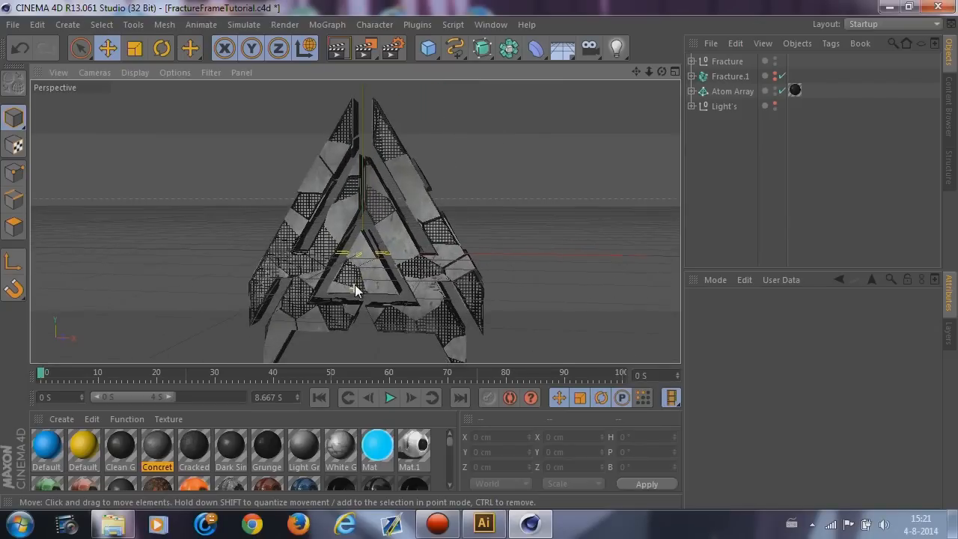
scroll(310, 292, up, 2)
alt+drag(493, 278, 485, 307)
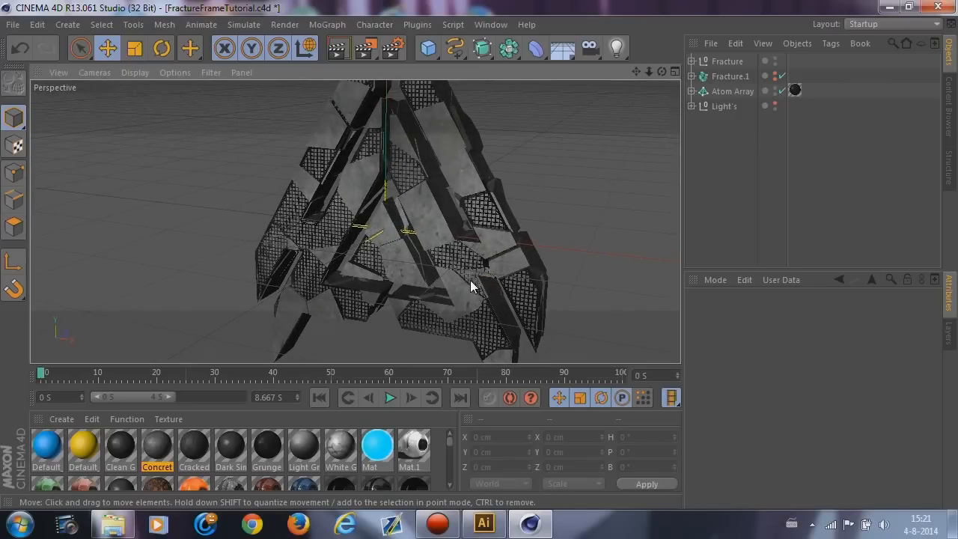
alt+drag(555, 235, 387, 267)
scroll(387, 267, down, 2)
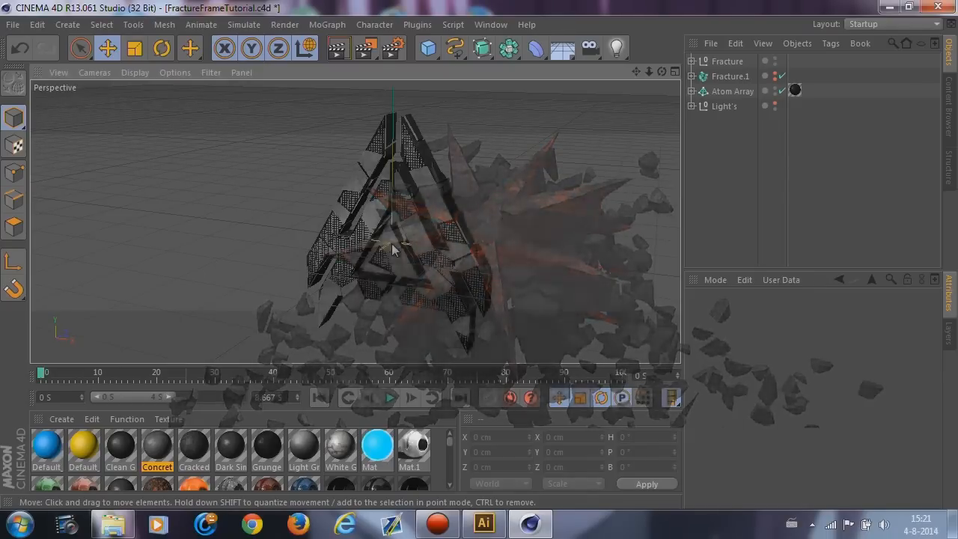
alt+drag(407, 297, 449, 296)
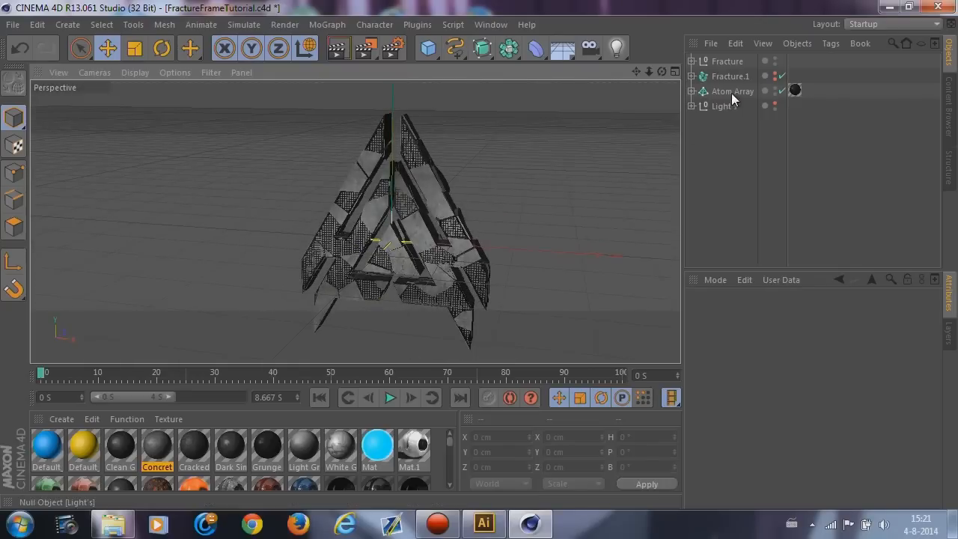
click(692, 61)
click(692, 61)
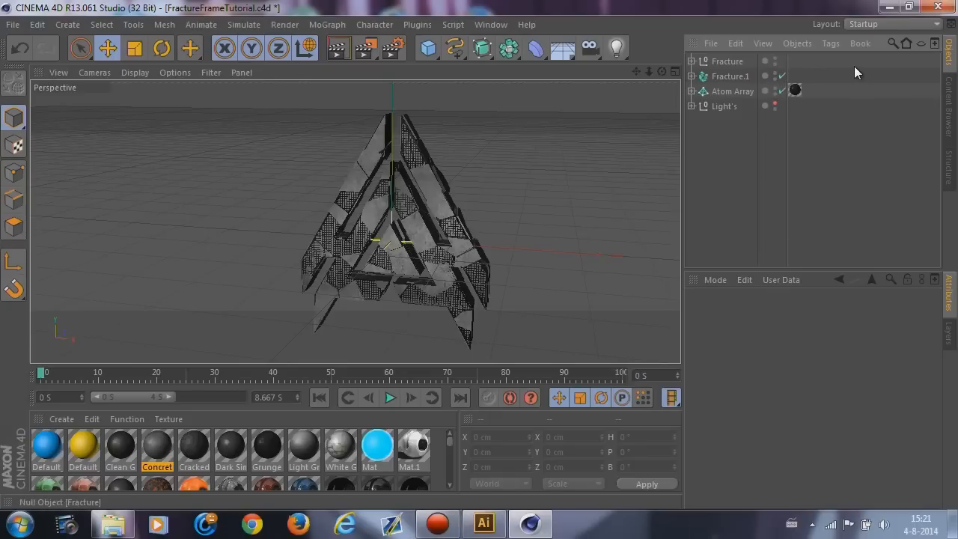
Unhide the Fracture.1 copy and move it about 53 cm along Z so it sits behind the frame.
click(730, 77)
alt+drag(510, 181, 467, 252)
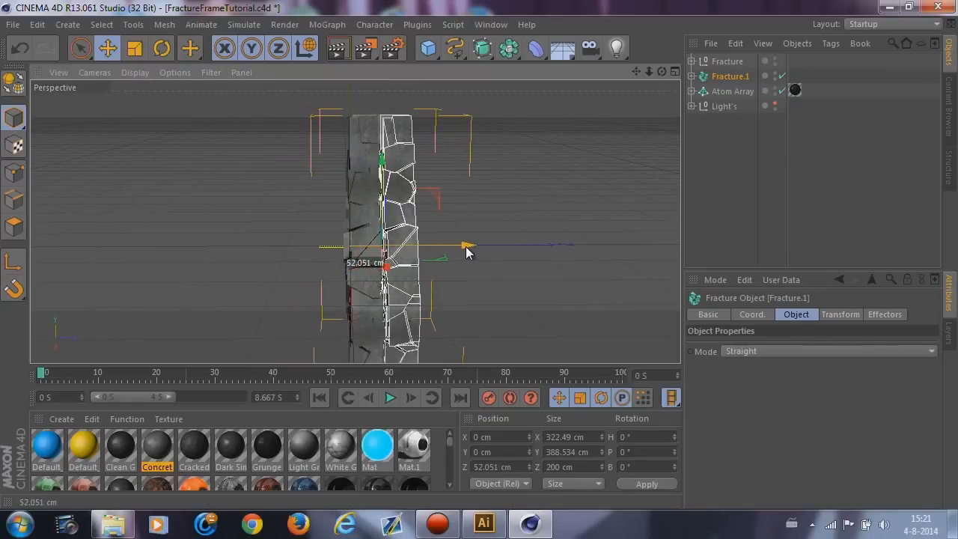
click(723, 171)
mouse_move(564, 228)
alt+mouse_down()
mouse_move(601, 181)
mouse_move(515, 233)
mouse_move(549, 247)
mouse_move(562, 232)
alt+mouse_up()
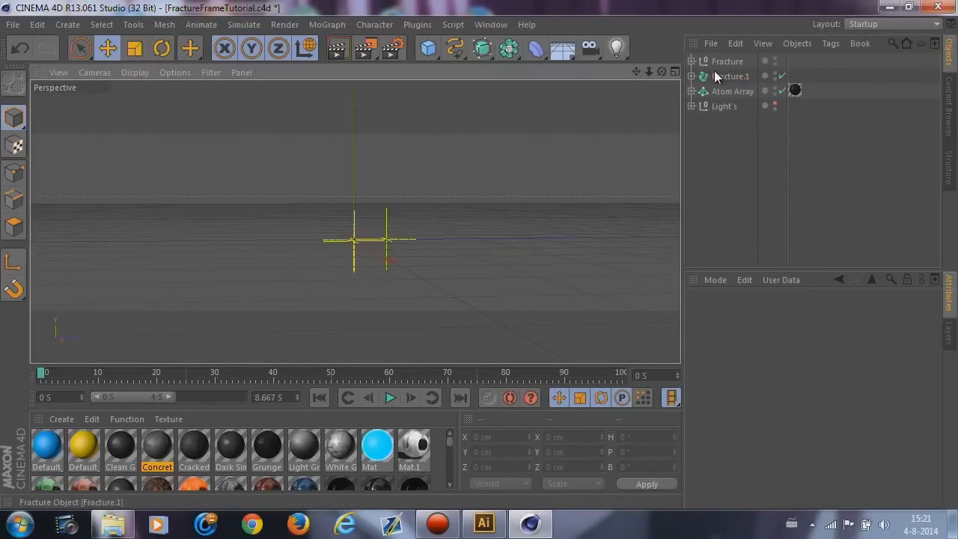
Set the strength of the Random effector inside Fracture.1 to 100 % and collapse the object's hierarchy.
click(691, 77)
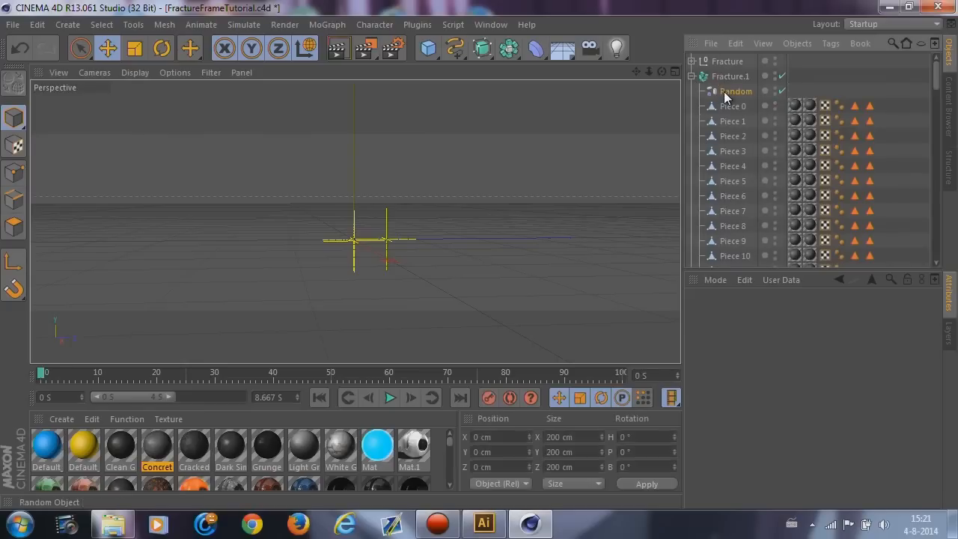
click(724, 92)
drag(804, 358, 953, 357)
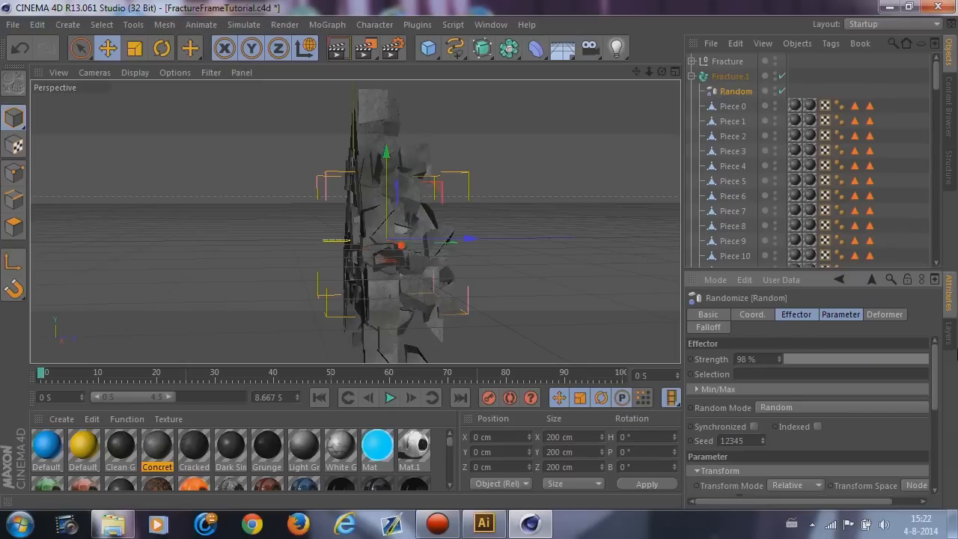
drag(682, 348, 633, 345)
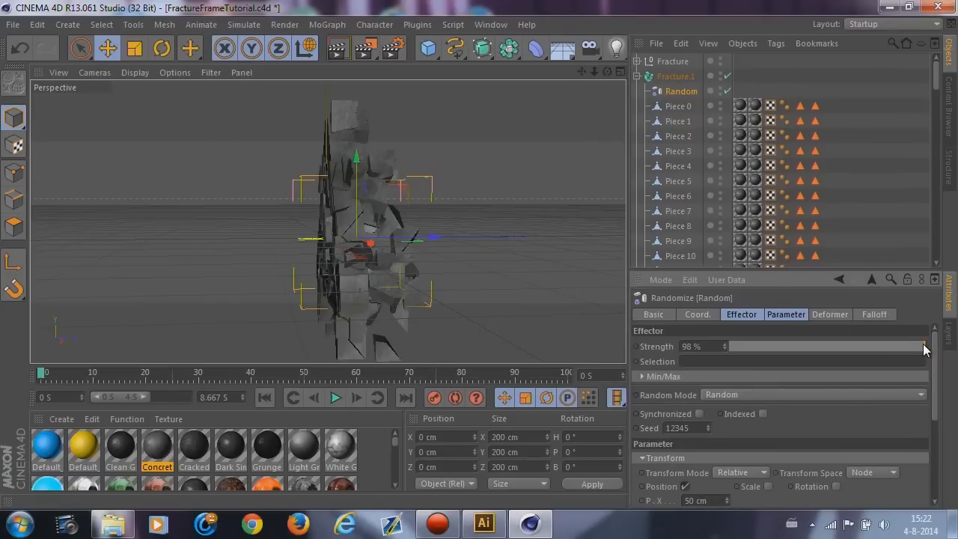
drag(630, 309, 765, 306)
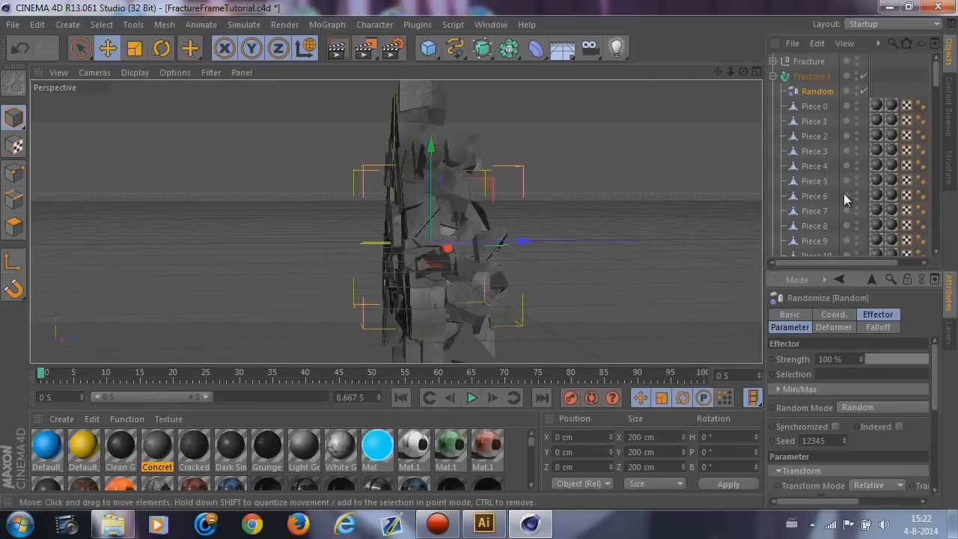
drag(765, 202, 755, 201)
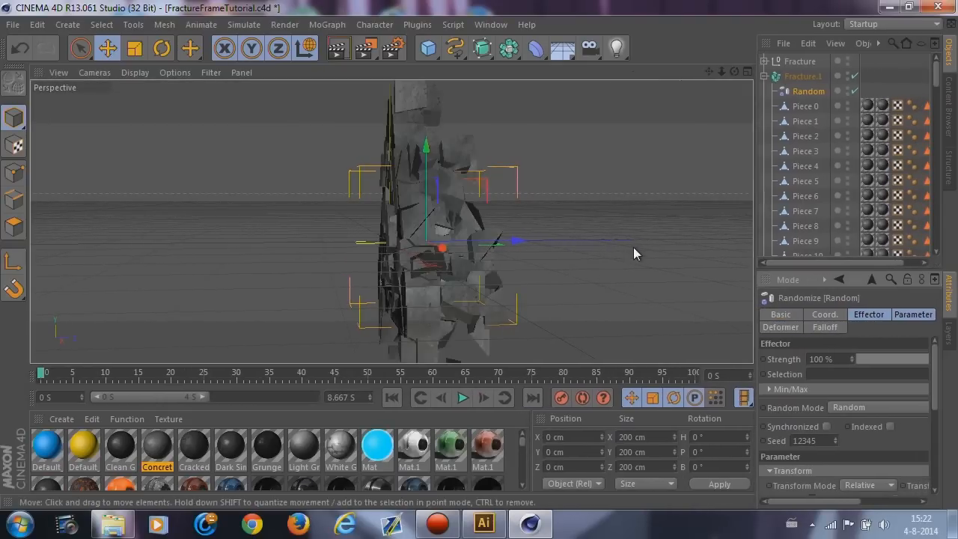
alt+drag(391, 221, 391, 222)
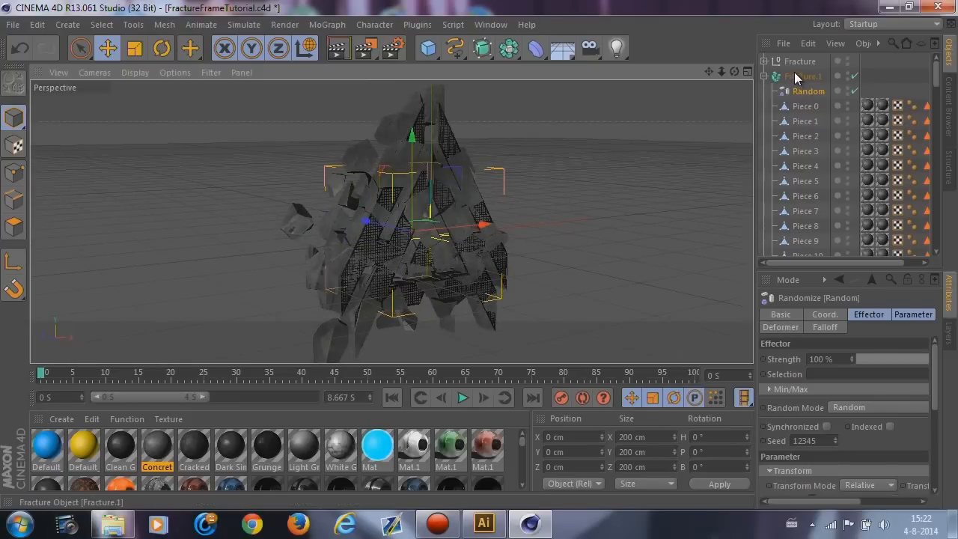
alt+drag(577, 156, 285, 166)
click(764, 76)
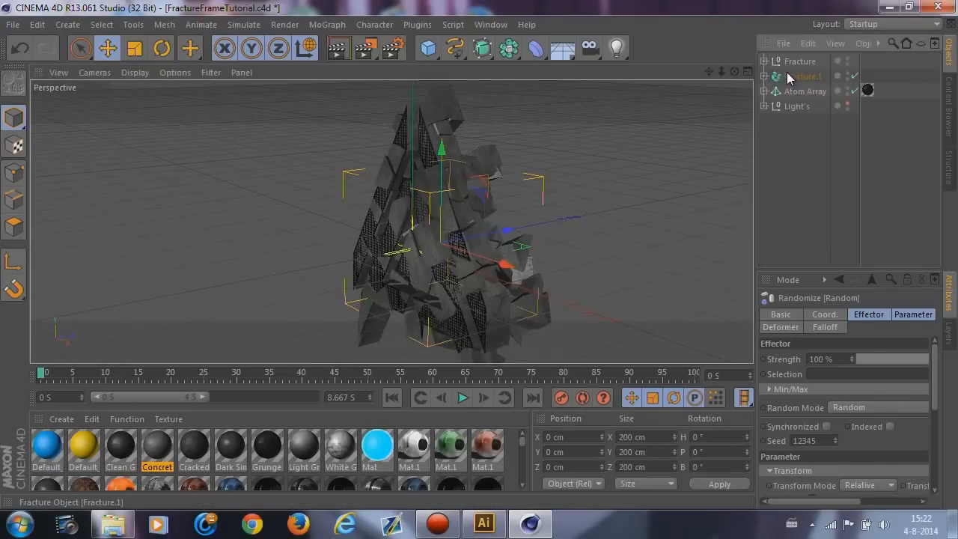
Scale the Fracture.1 copy to about 90 % in Y and Z, deselect it and return to the Move tool.
click(802, 77)
alt+drag(614, 169, 466, 137)
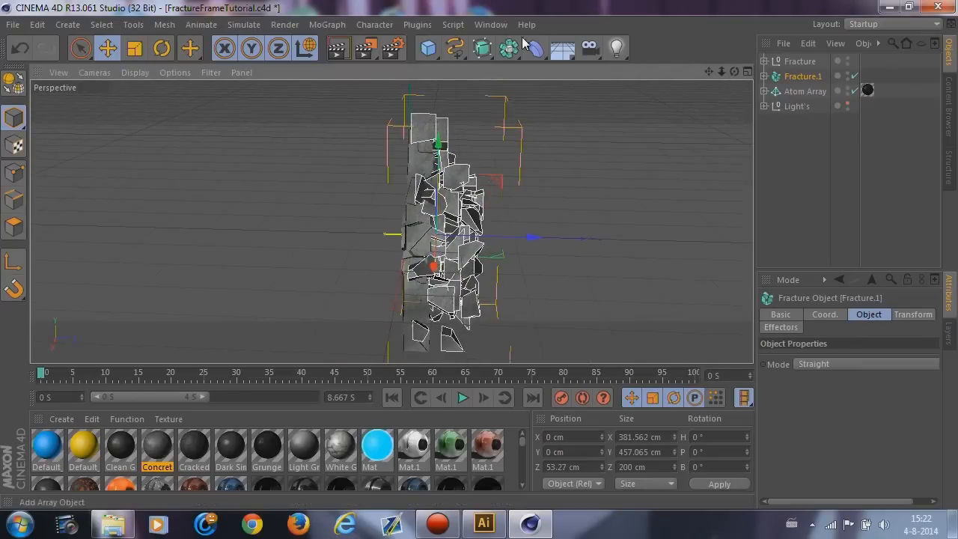
click(135, 49)
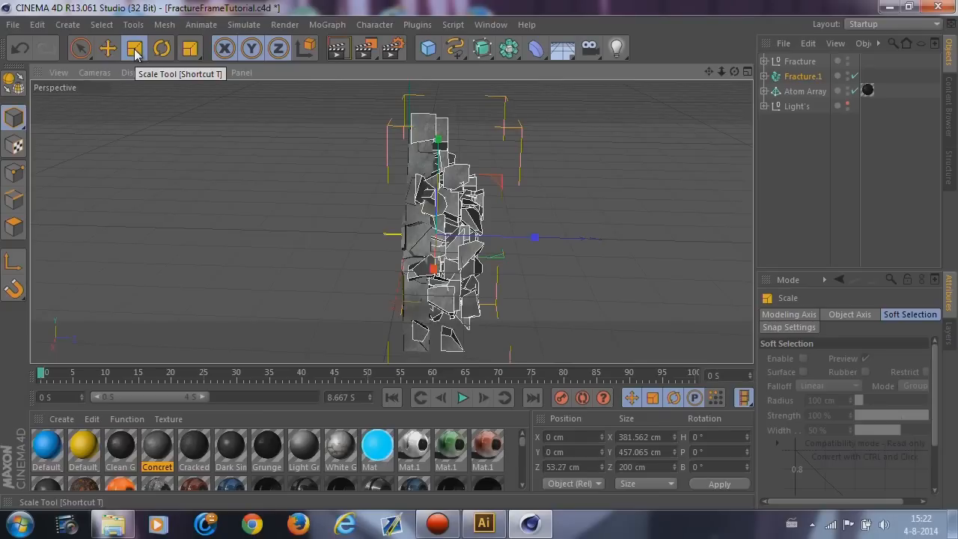
alt+drag(652, 247, 655, 243)
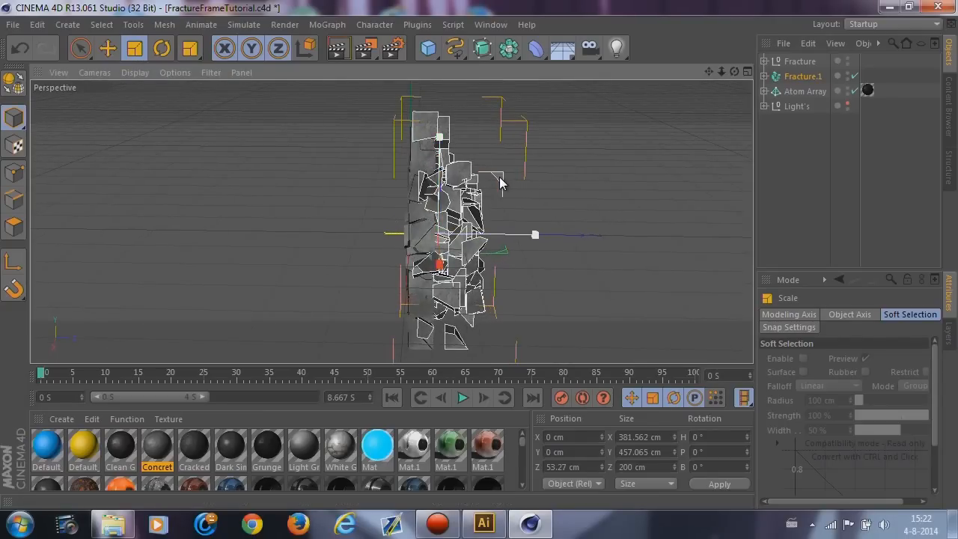
drag(487, 204, 486, 222)
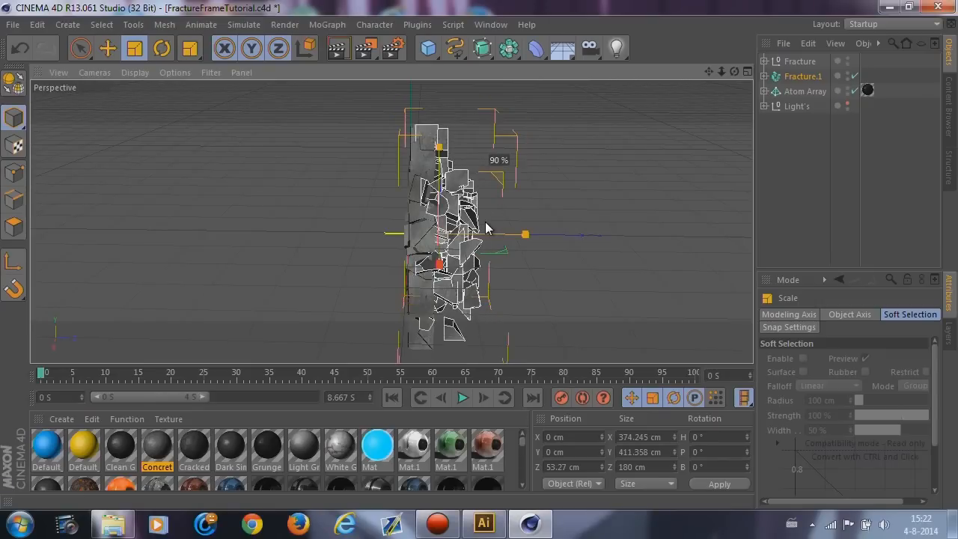
alt+drag(526, 280, 488, 196)
alt+drag(592, 231, 541, 309)
click(540, 310)
alt+drag(587, 236, 102, 154)
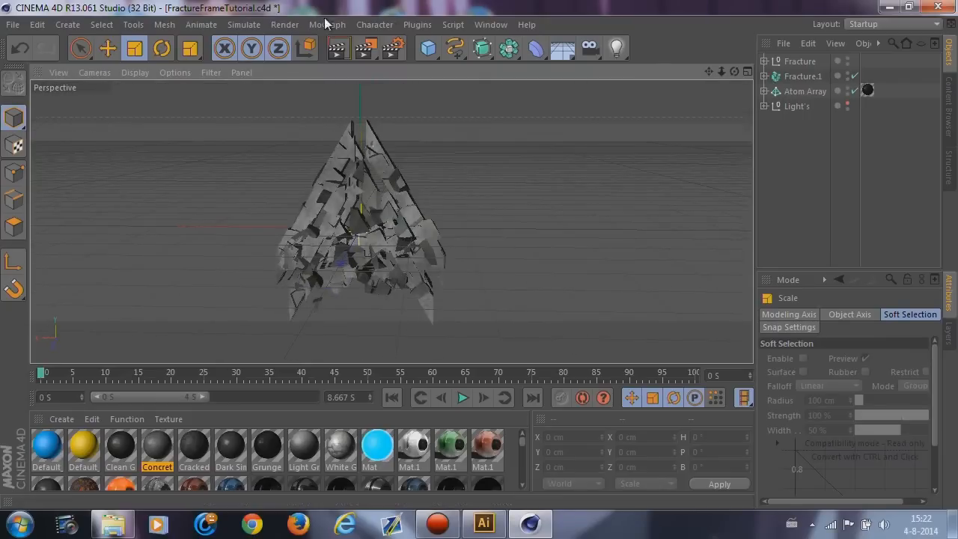
click(109, 49)
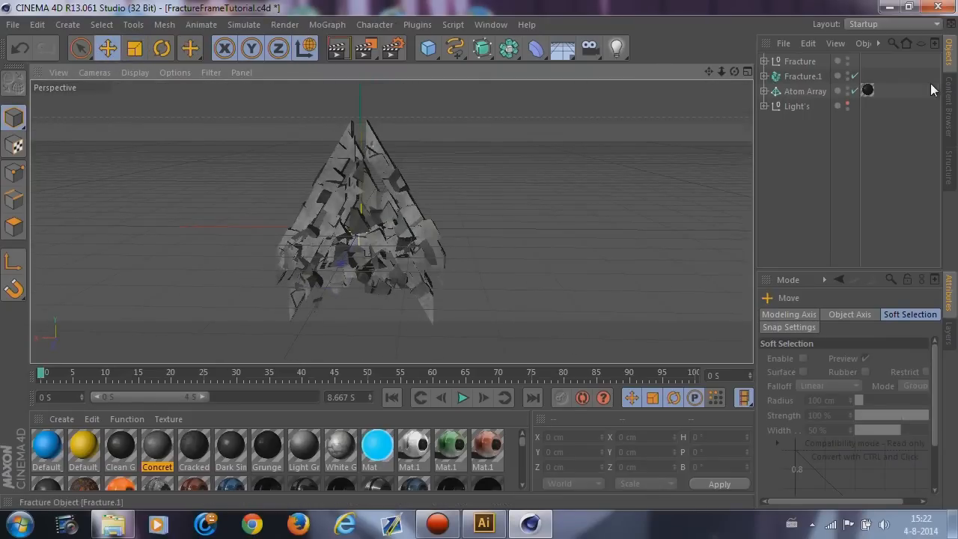
Raise the Fracture.1 copy about 30 cm along the Y axis.
click(802, 76)
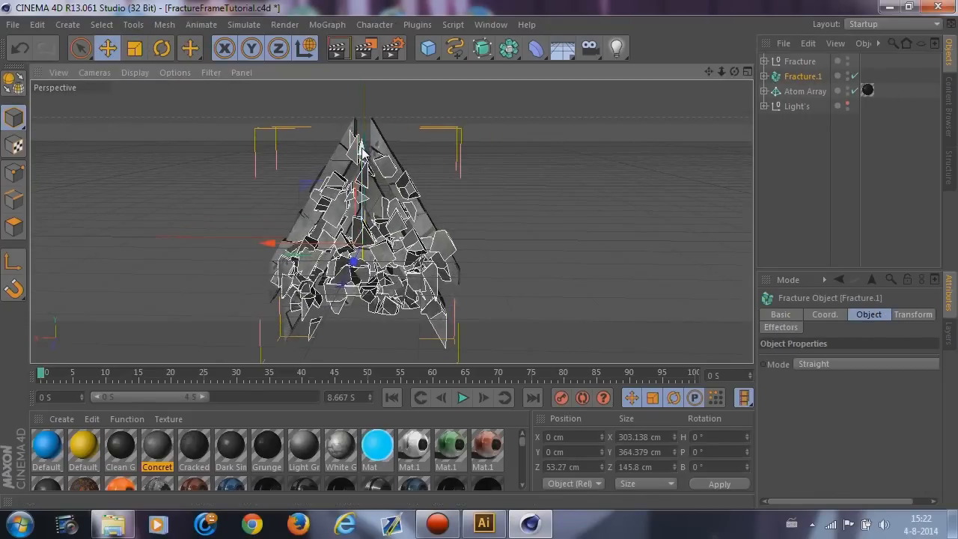
drag(360, 149, 361, 139)
drag(361, 137, 359, 128)
Set the X, Y and Z position values of the Random effector inside Fracture.1 to 75 cm each.
click(765, 76)
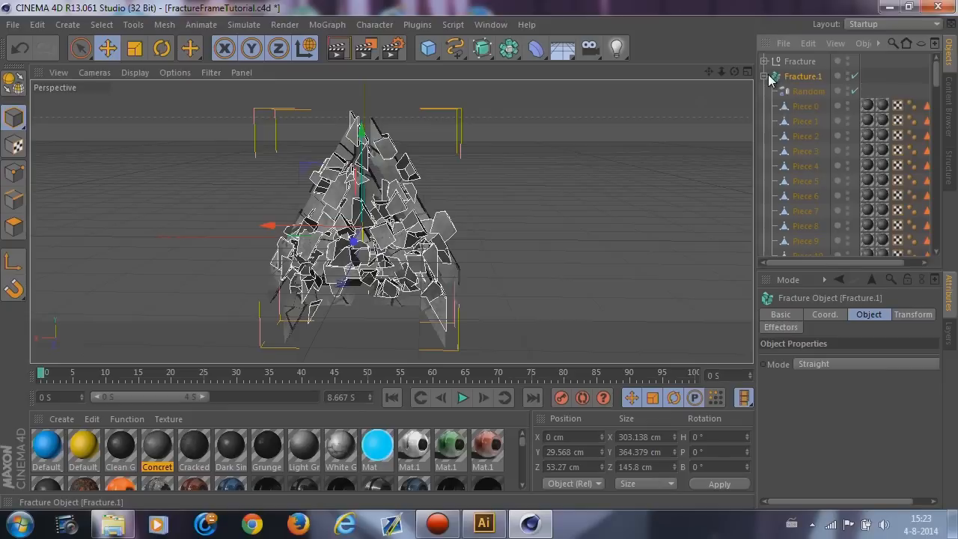
click(799, 92)
drag(936, 382, 935, 417)
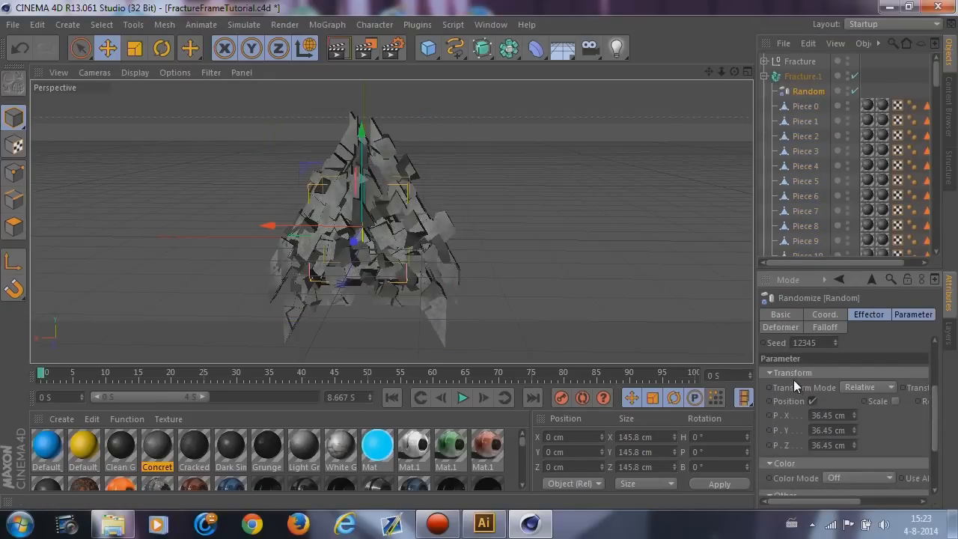
drag(846, 415, 771, 414)
text(75)
key(Tab)
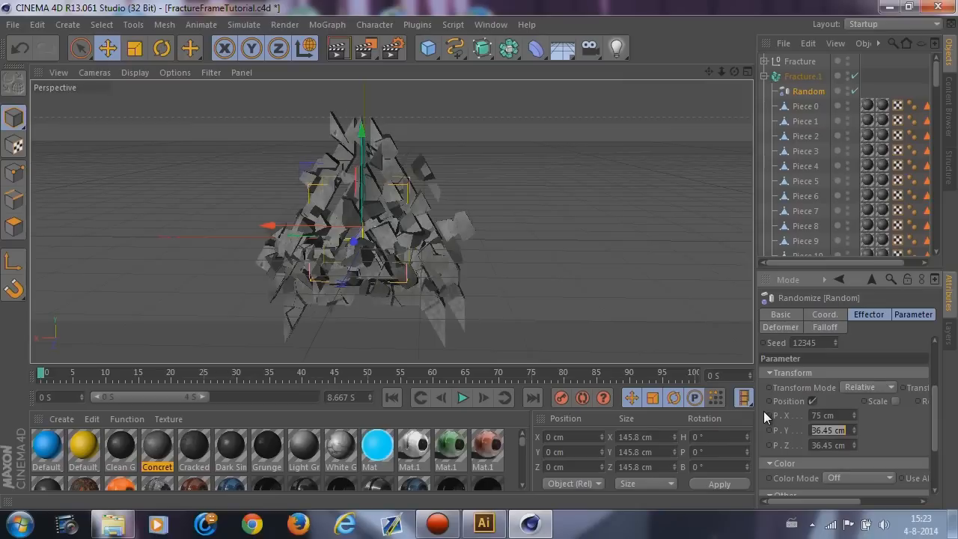
text(75)
key(Tab)
text(75)
key(Return)
Move the Fracture.1 copy about 33 cm further back along Z, away from the front frame.
alt+drag(342, 192, 521, 207)
drag(432, 222, 455, 227)
click(372, 193)
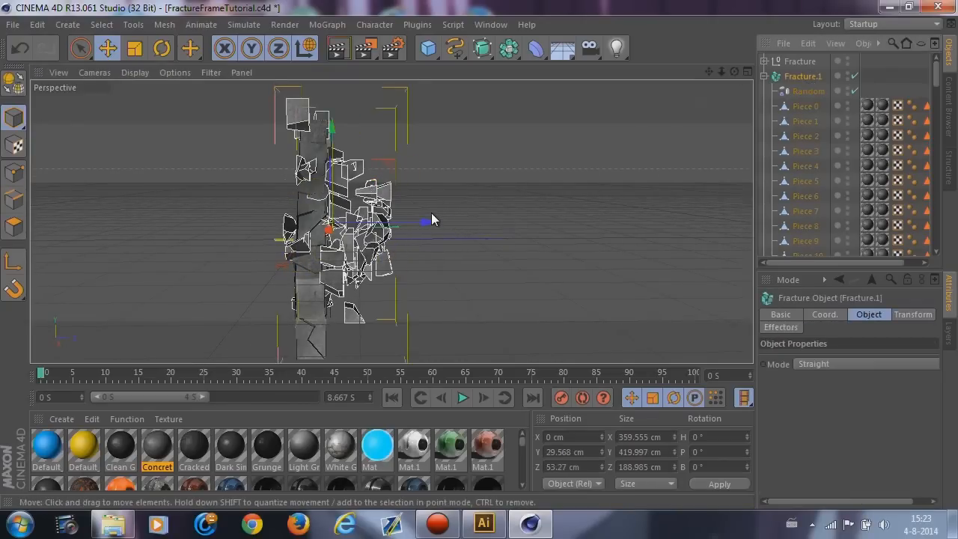
drag(431, 222, 444, 222)
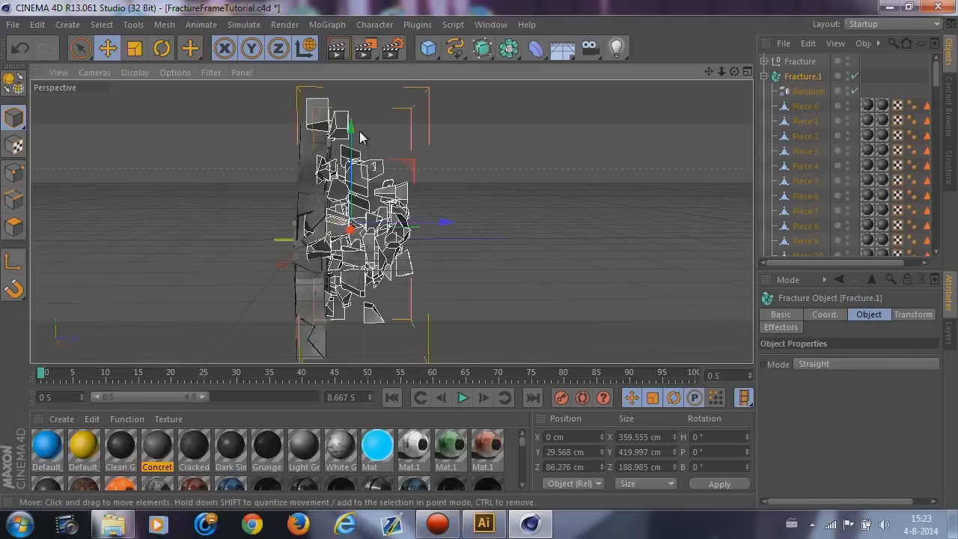
alt+drag(502, 226, 185, 225)
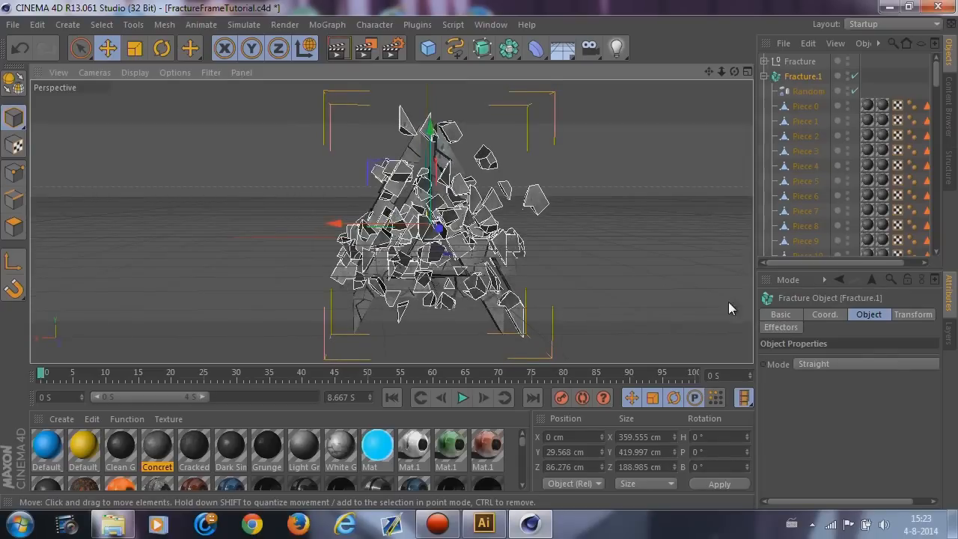
Set the Y position value of Fracture.1's Random effector to 95 cm.
click(808, 92)
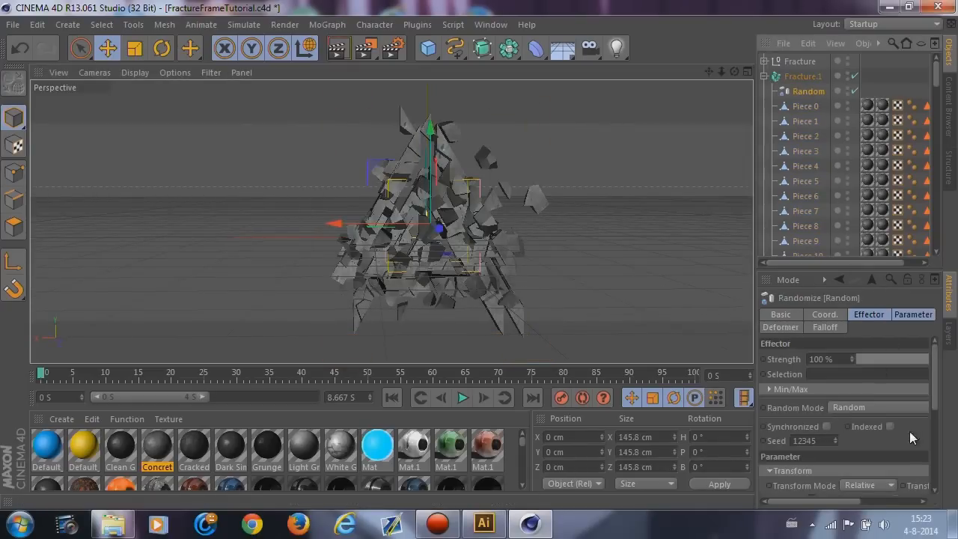
drag(938, 397, 940, 439)
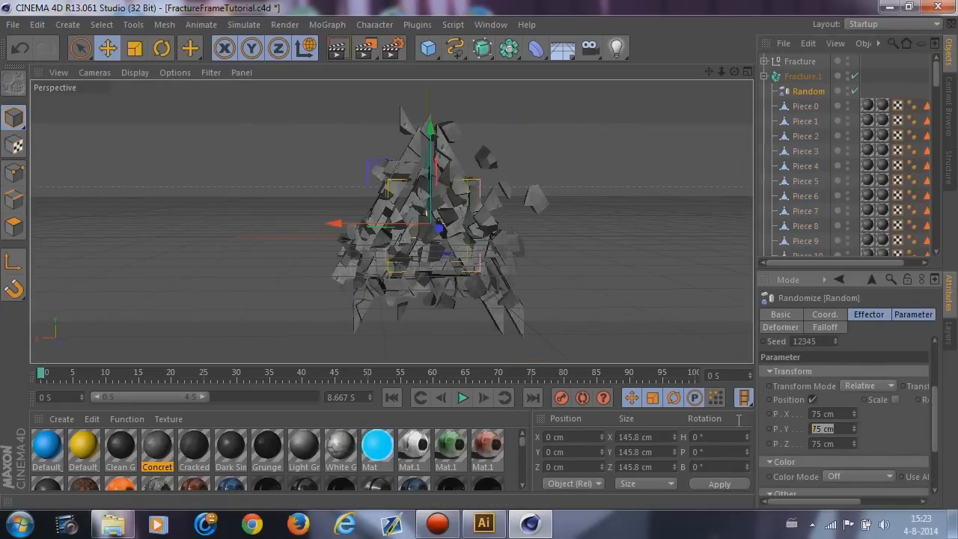
key(BackSpace)
text(95)
key(Return)
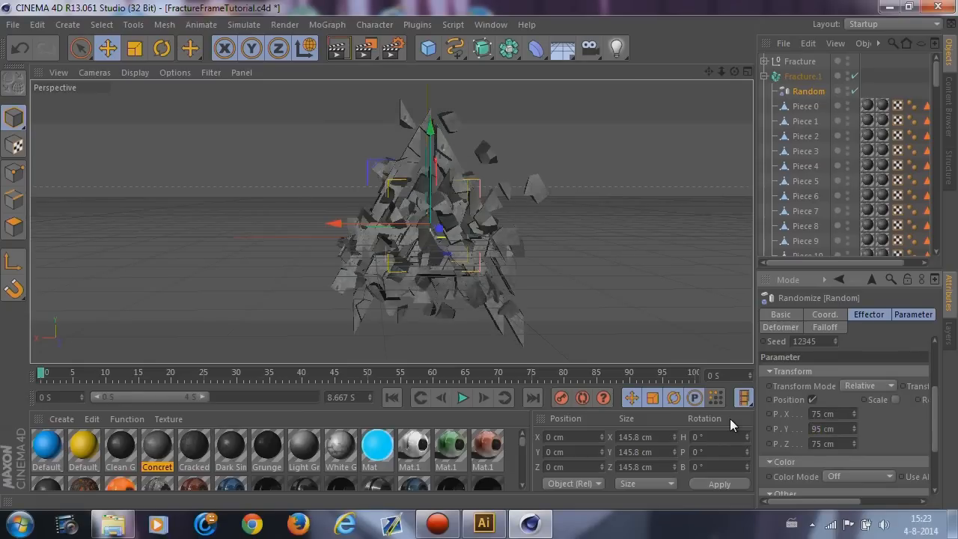
alt+drag(547, 302, 755, 224)
Duplicate Fracture.1 as a backup copy and hide the duplicate, Fracture.2, in the editor and renderer.
click(766, 77)
click(790, 77)
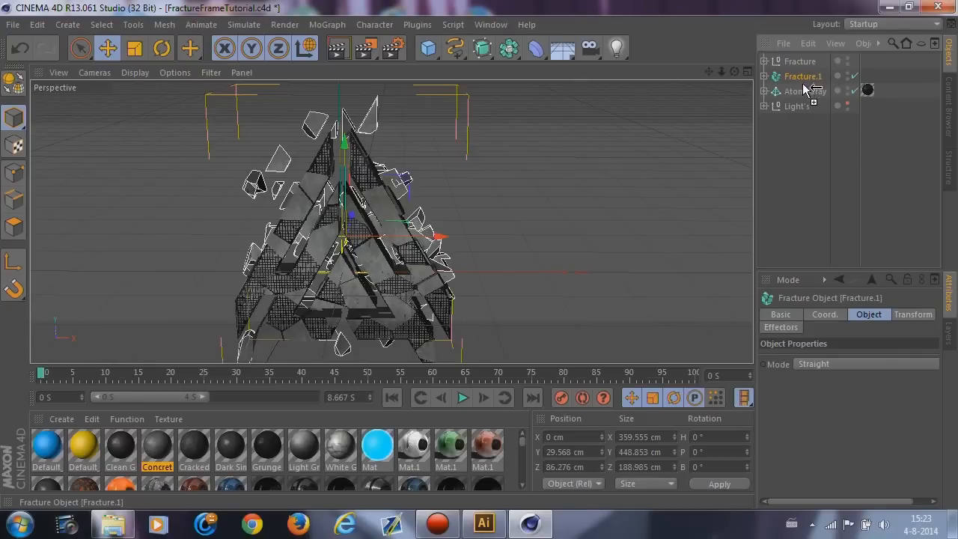
ctrl+drag(806, 90, 818, 94)
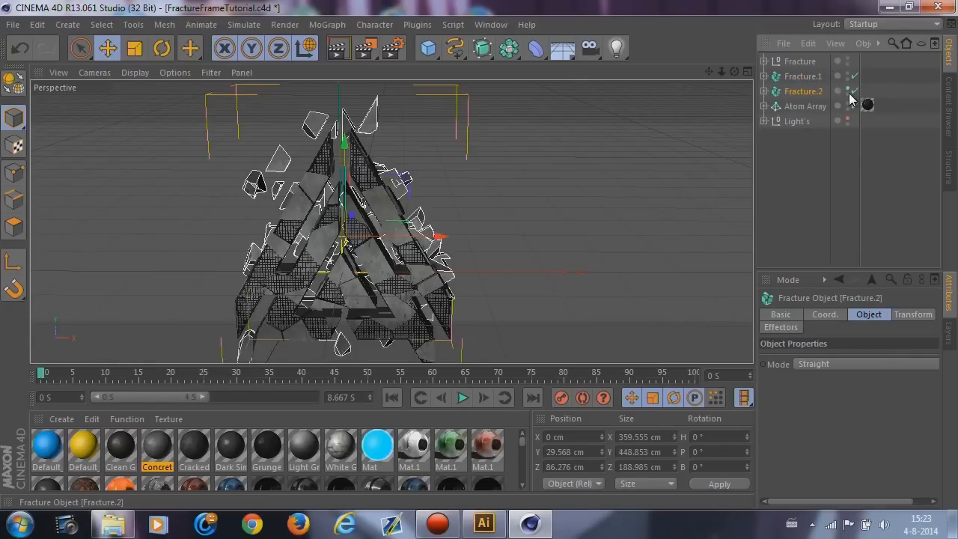
click(852, 91)
Try to make Fracture.1 editable and reposition its loose pieces near the top of the logo.
click(804, 76)
click(11, 81)
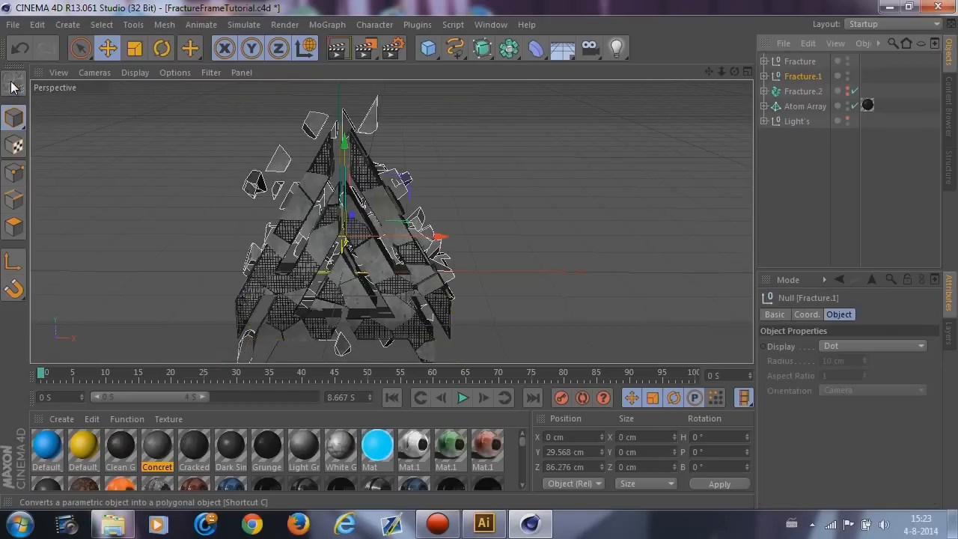
click(375, 116)
alt+drag(441, 160, 383, 113)
drag(416, 143, 490, 140)
drag(392, 94, 390, 128)
alt+drag(422, 271, 301, 192)
mouse_move(429, 195)
alt+mouse_down()
mouse_move(394, 231)
mouse_move(353, 342)
mouse_move(395, 317)
alt+mouse_up()
alt+drag(568, 320, 290, 315)
Undo the piece moves and the conversion of Fracture.1 to an editable object.
key(ctrl+z)
key(ctrl+z)
key(ctrl+z)
key(ctrl+z)
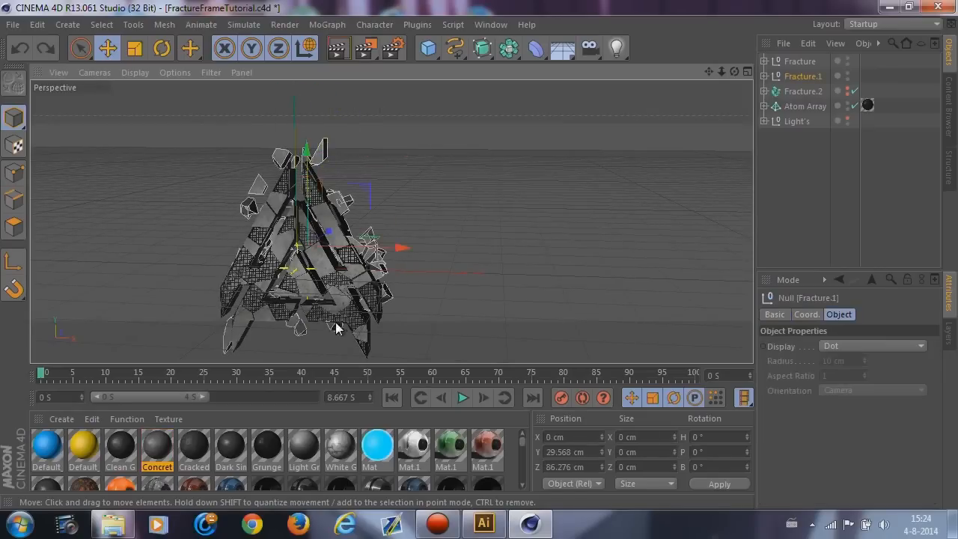
key(ctrl+z)
Set the X position value of Fracture.1's Random effector to 95 cm.
click(765, 77)
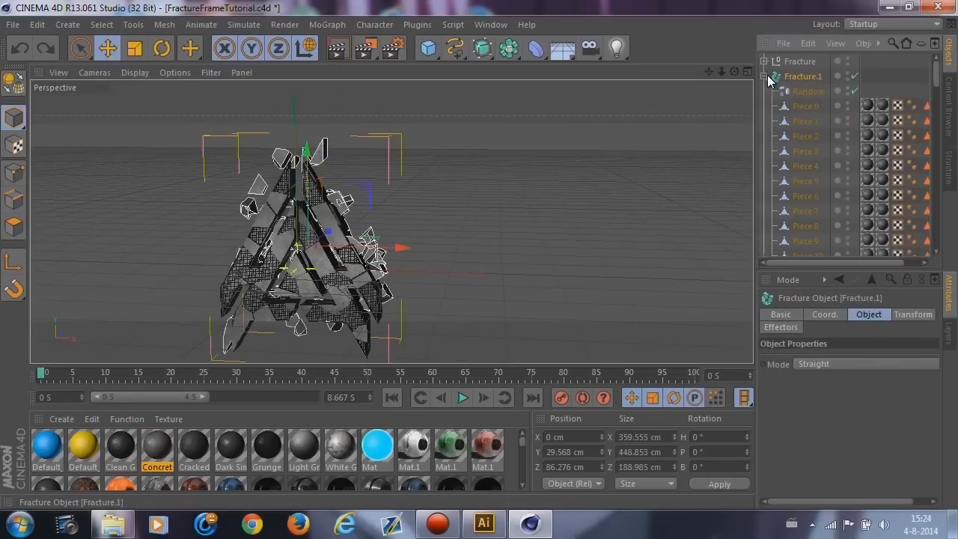
click(790, 93)
drag(940, 391, 858, 390)
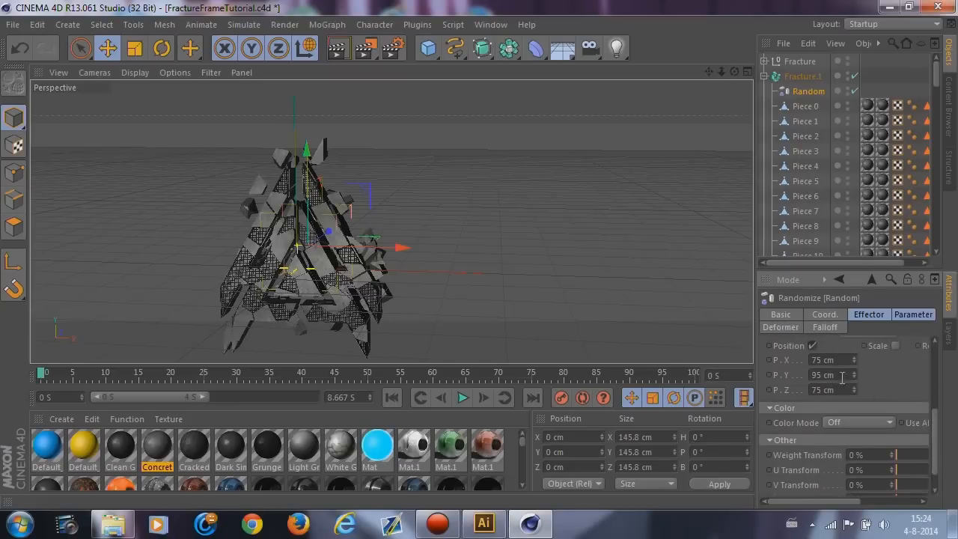
click(841, 360)
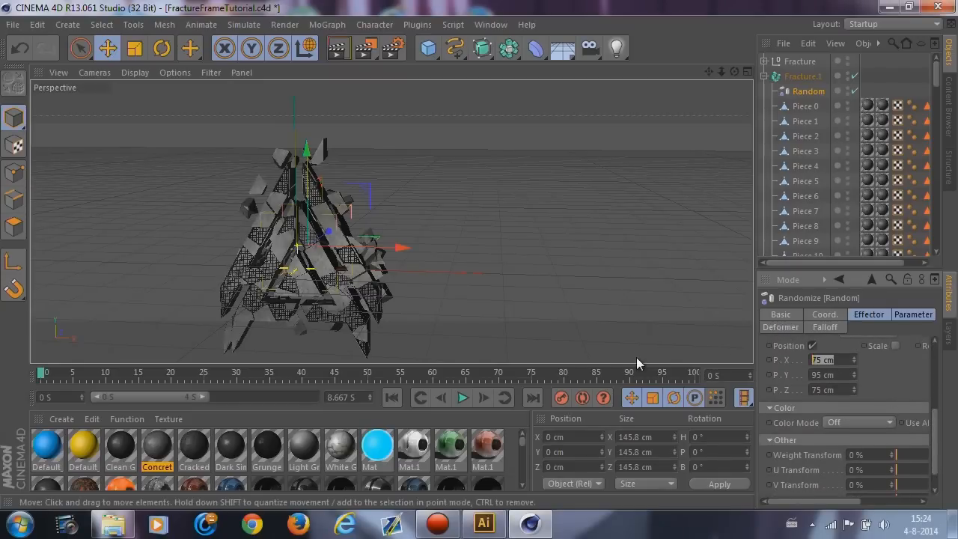
text(95)
key(Return)
alt+drag(605, 335, 777, 75)
Collapse Fracture.1 and convert it into an editable object.
click(765, 77)
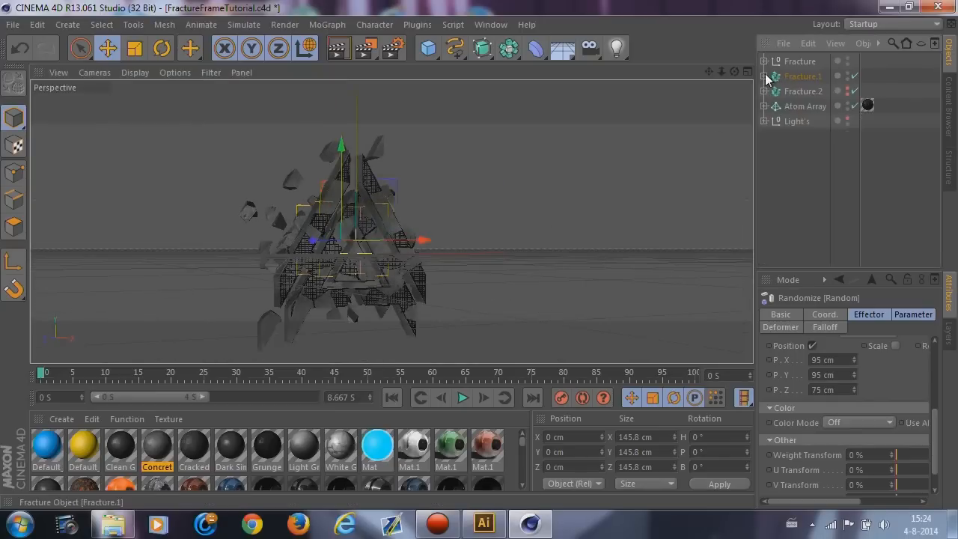
click(790, 76)
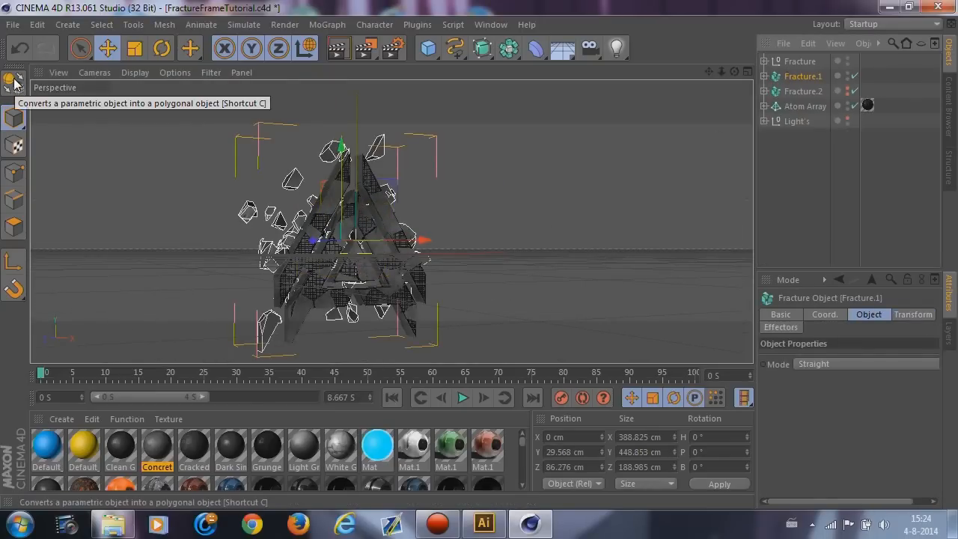
click(14, 82)
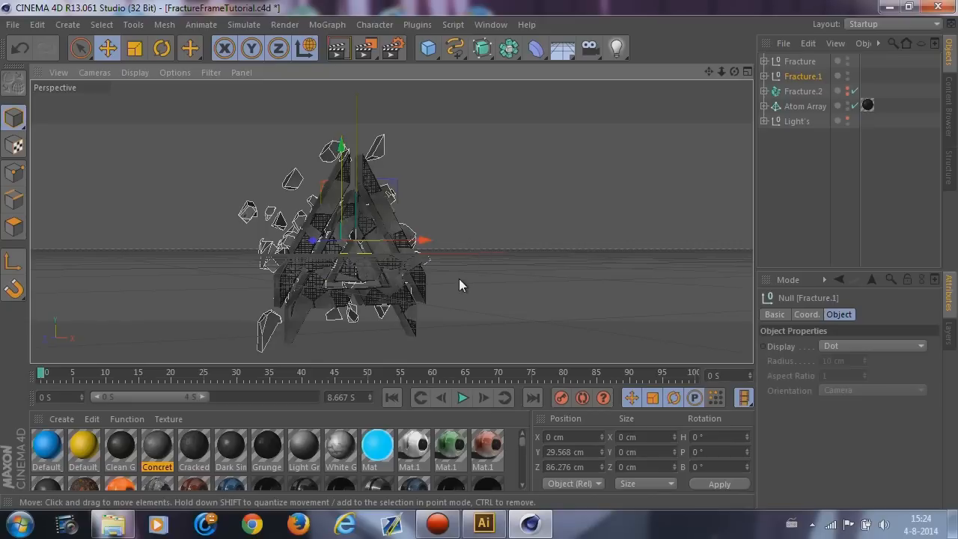
alt+drag(459, 280, 281, 197)
Delete the stray Fracture.1 pieces to the right of the apex and beside the lower-left leg.
click(370, 151)
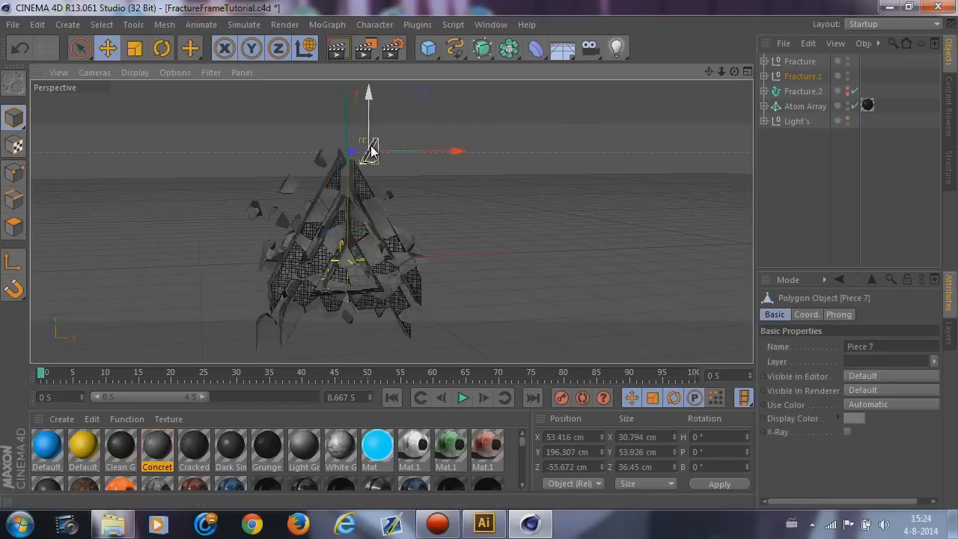
click(368, 150)
click(257, 325)
click(496, 308)
alt+drag(444, 292, 361, 271)
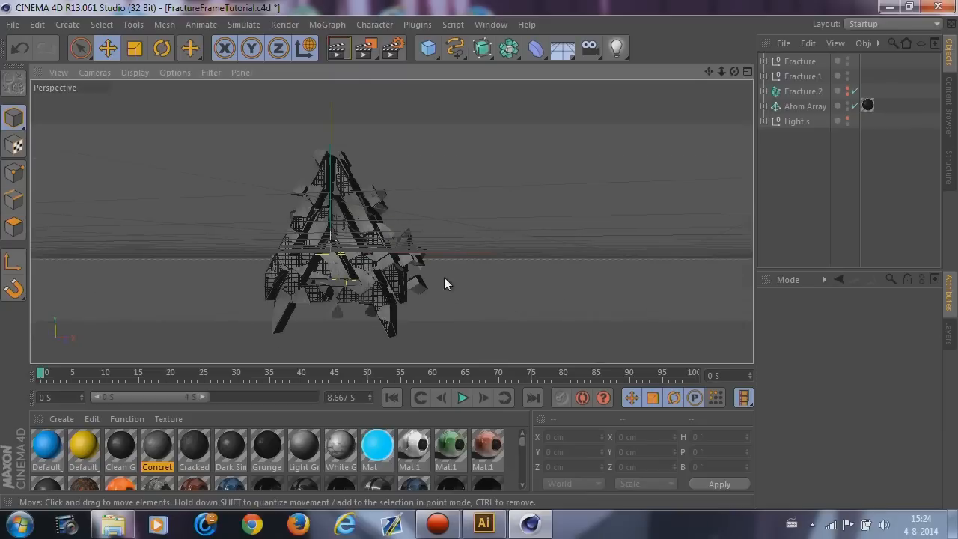
alt+drag(445, 277, 599, 262)
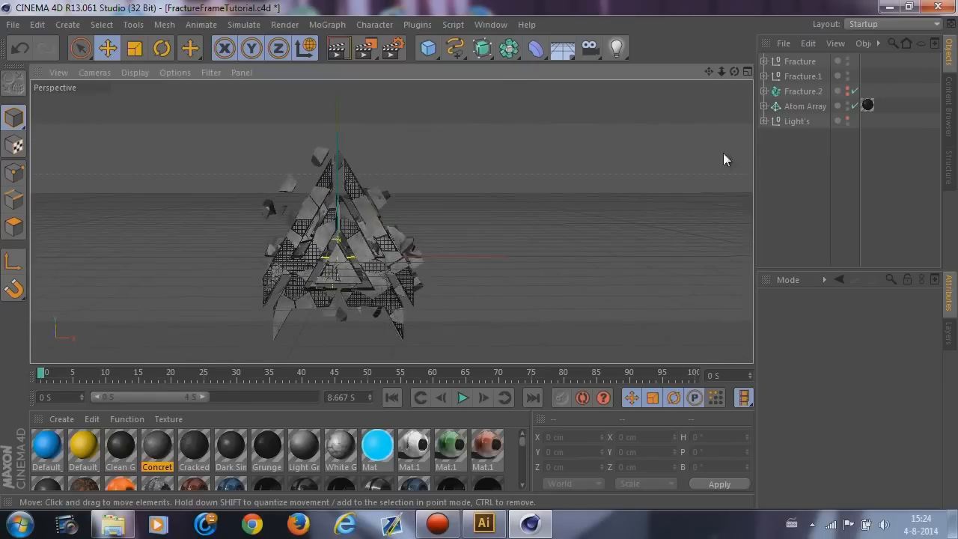
Group Fracture, Fracture.1, Fracture.2 and Atom Array under one null and rename it Logo.
click(795, 105)
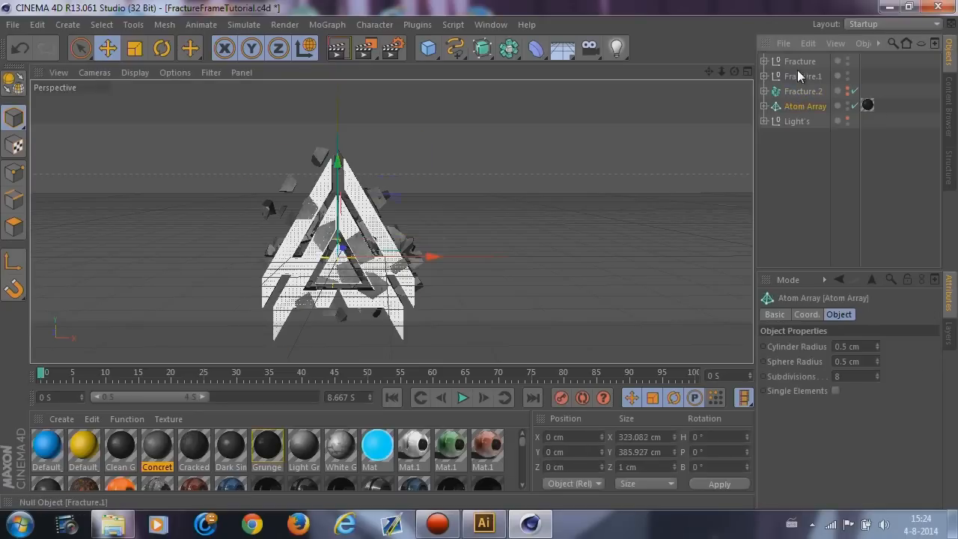
shift+click(800, 63)
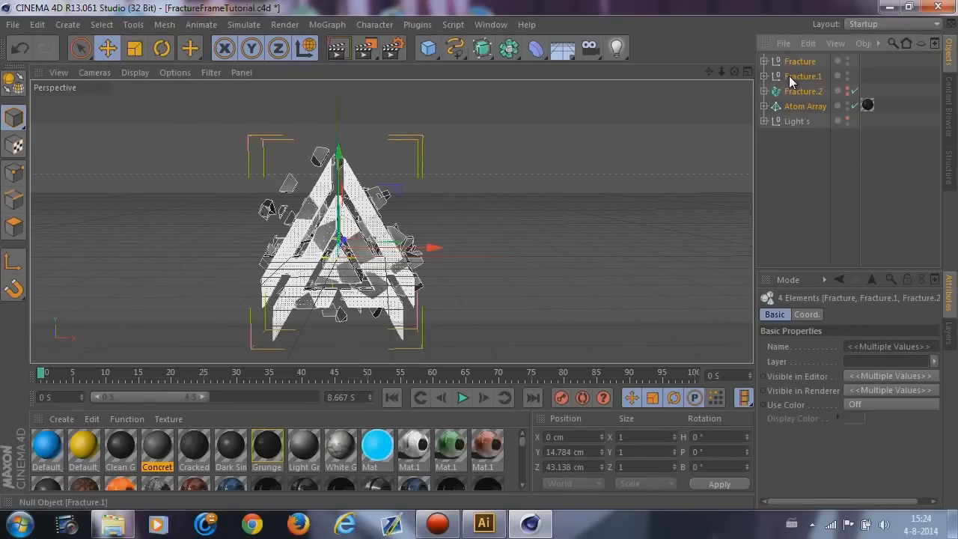
key(alt+g)
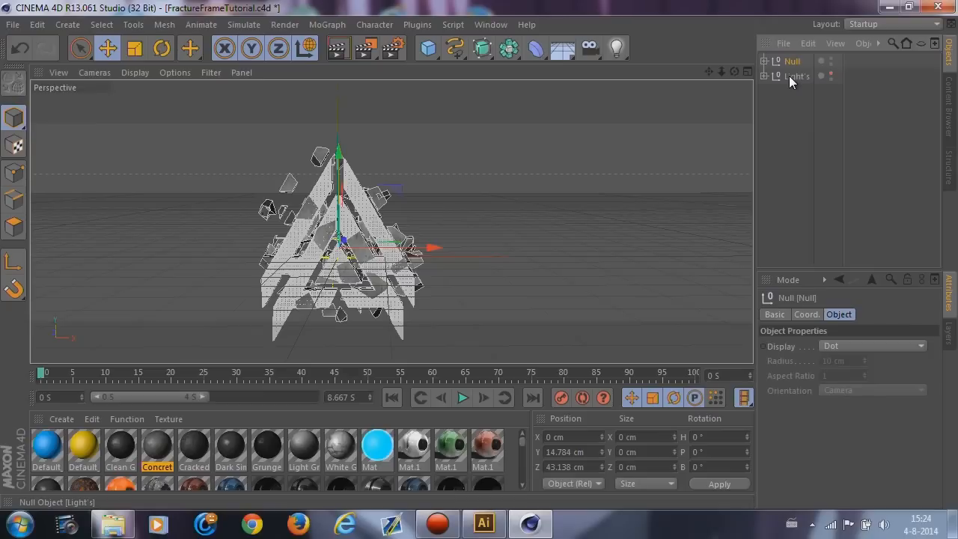
double_click(796, 61)
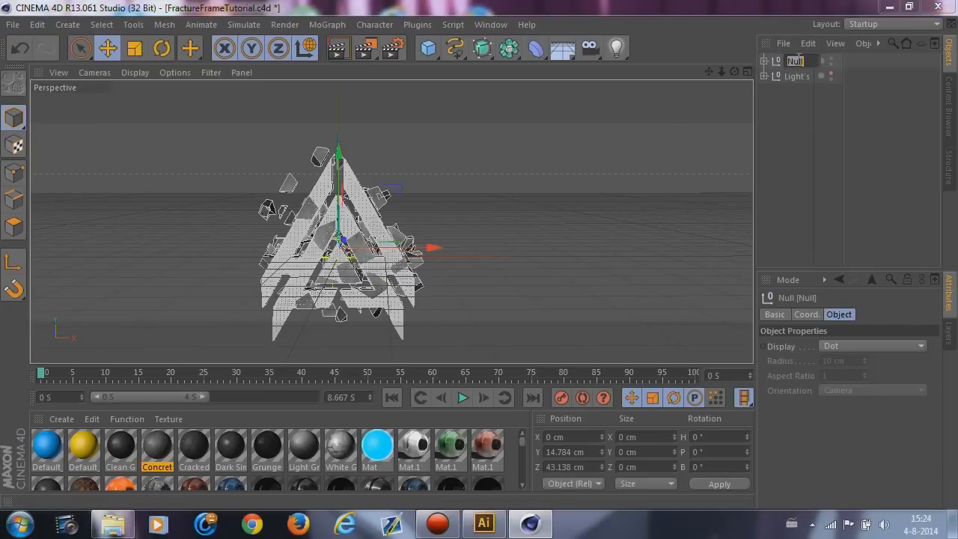
text(Logo)
key(Return)
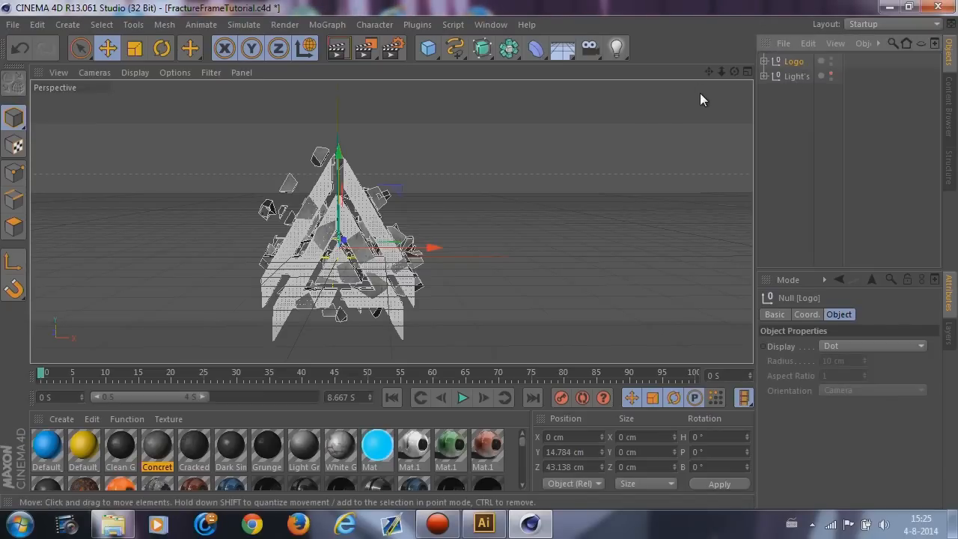
Rotate the Logo group to about -6° heading, -43° pitch and 1° bank.
alt+drag(519, 236, 490, 254)
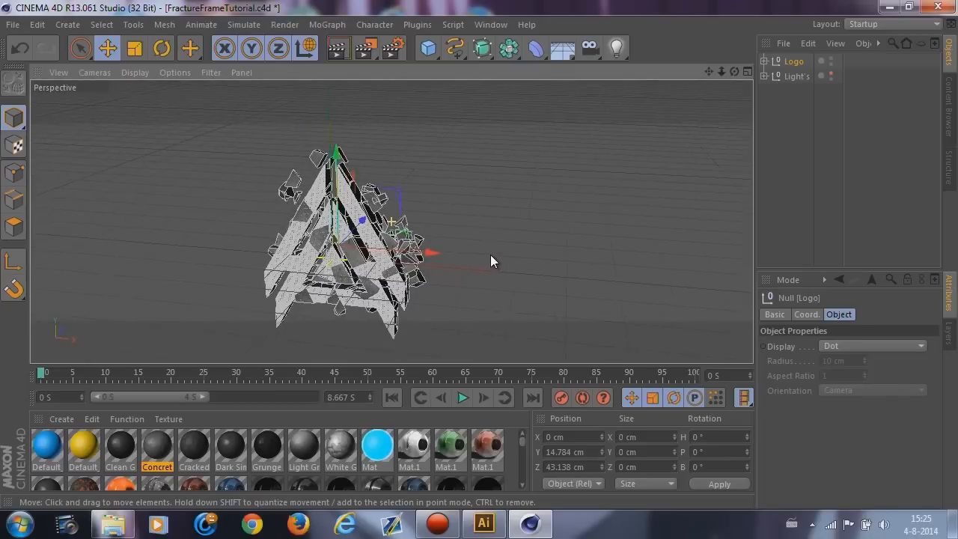
alt+drag(462, 203, 406, 215)
alt+drag(375, 135, 548, 217)
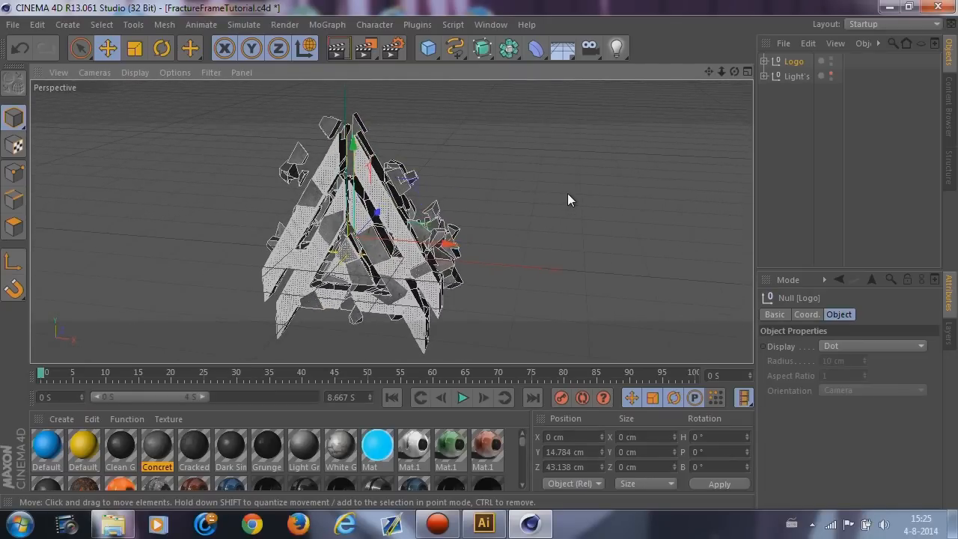
alt+drag(520, 268, 543, 225)
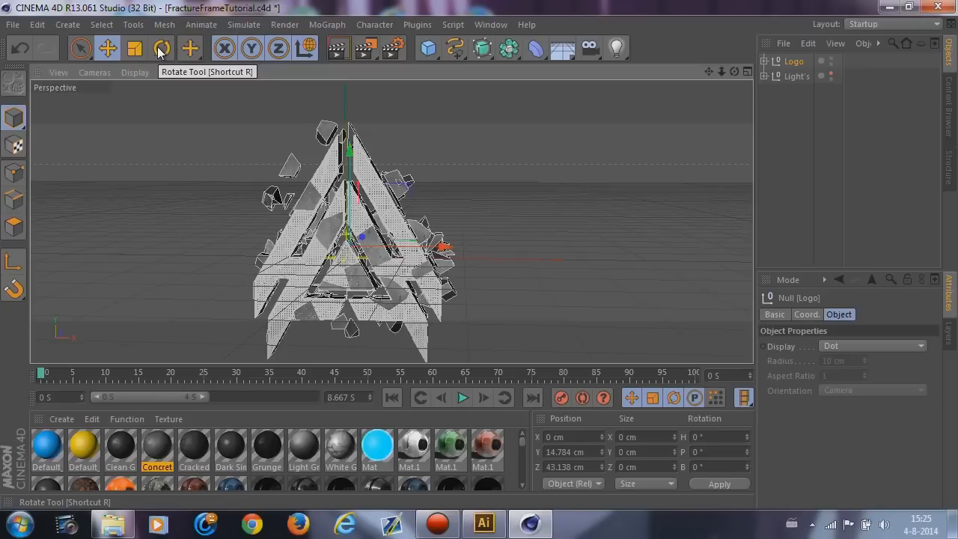
click(161, 49)
alt+drag(516, 232, 378, 247)
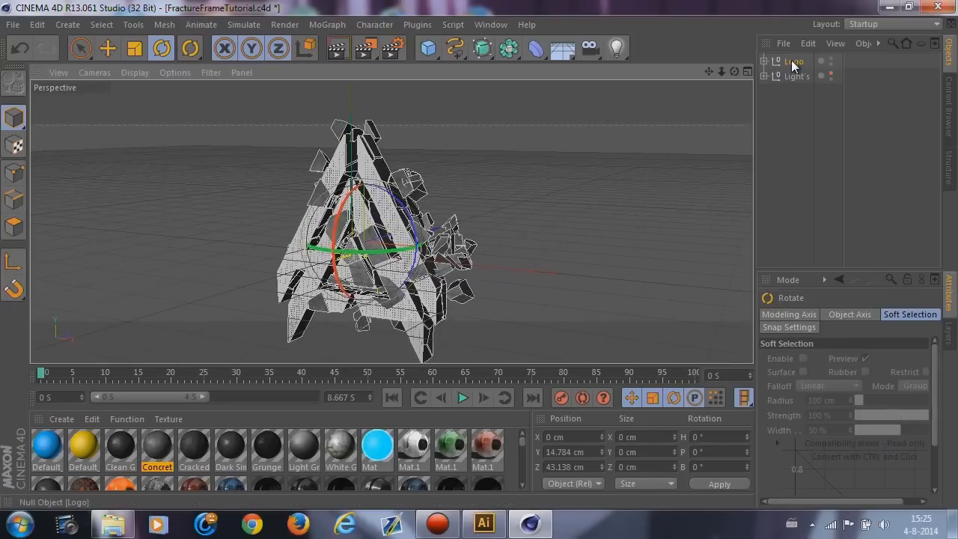
drag(335, 235, 354, 191)
drag(377, 256, 416, 233)
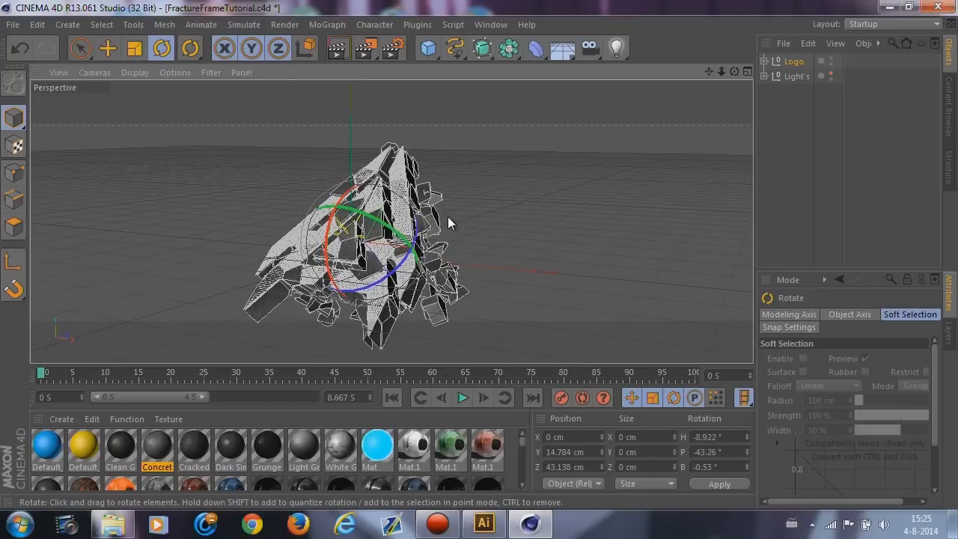
drag(412, 234, 408, 234)
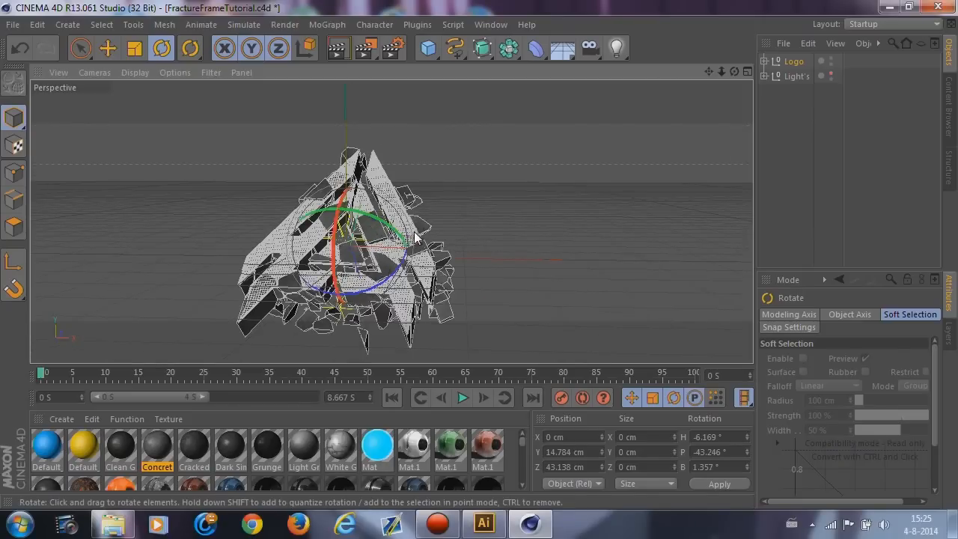
alt+drag(473, 234, 424, 275)
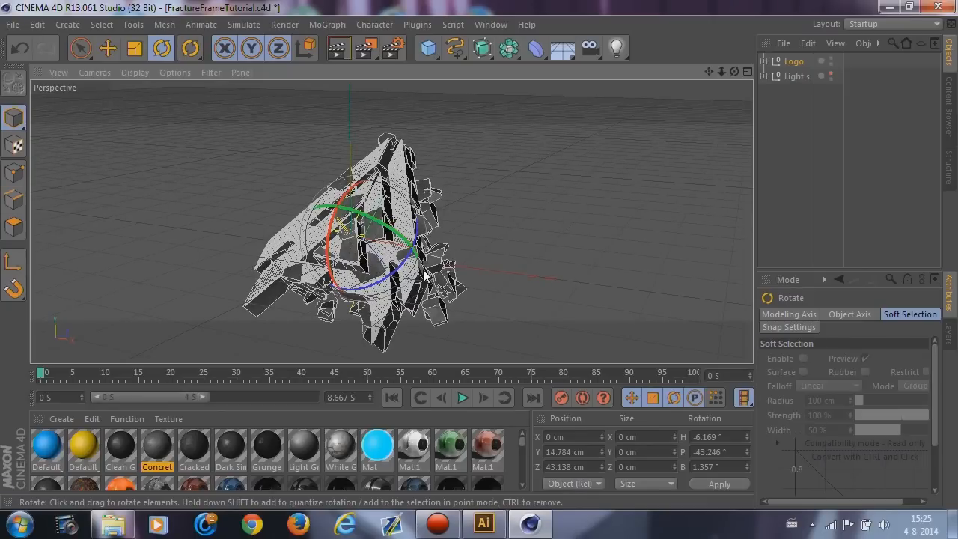
Undo the last rotation of the Logo group and deselect it.
alt+drag(523, 285, 524, 275)
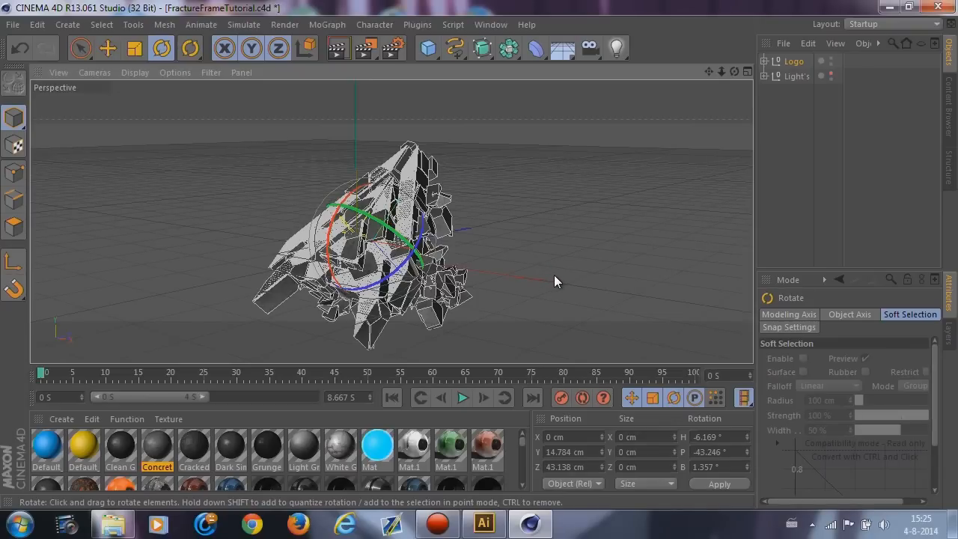
alt+drag(554, 275, 442, 276)
key(ctrl+z)
alt+drag(520, 267, 674, 213)
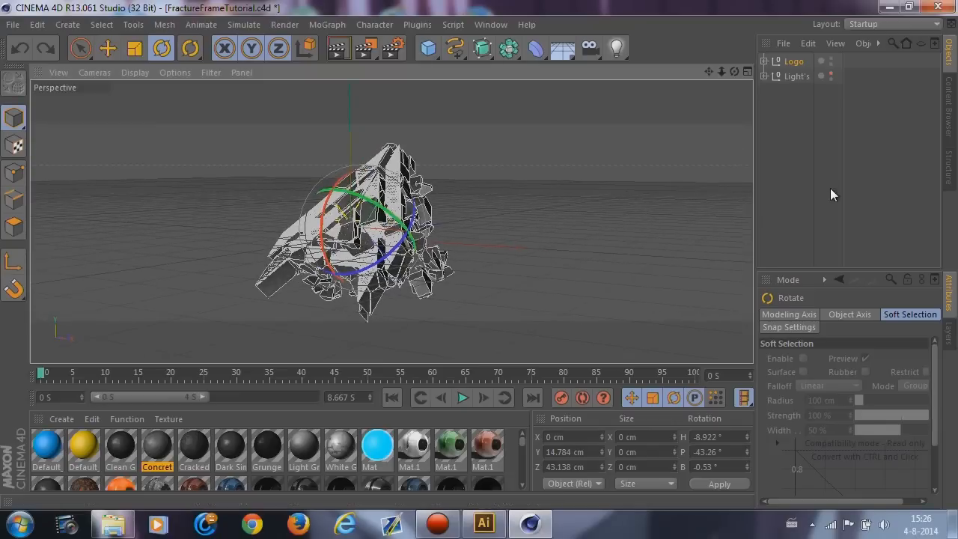
click(831, 194)
Examine the angled fractured logo in the perspective view, checking its front frame, scattered rear pieces and overall framing.
scroll(179, 194, up, 2)
scroll(485, 180, down, 2)
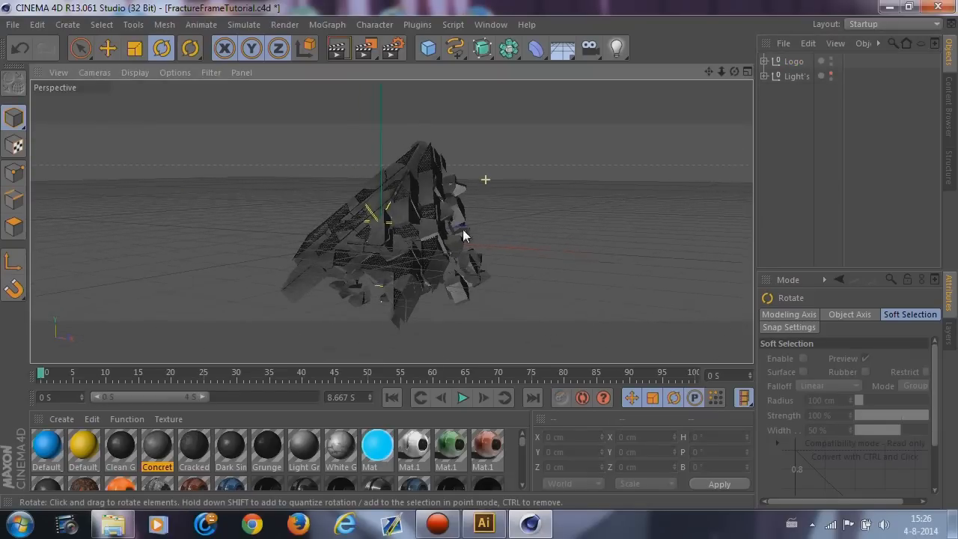
scroll(407, 299, up, 1)
alt+drag(451, 310, 451, 160)
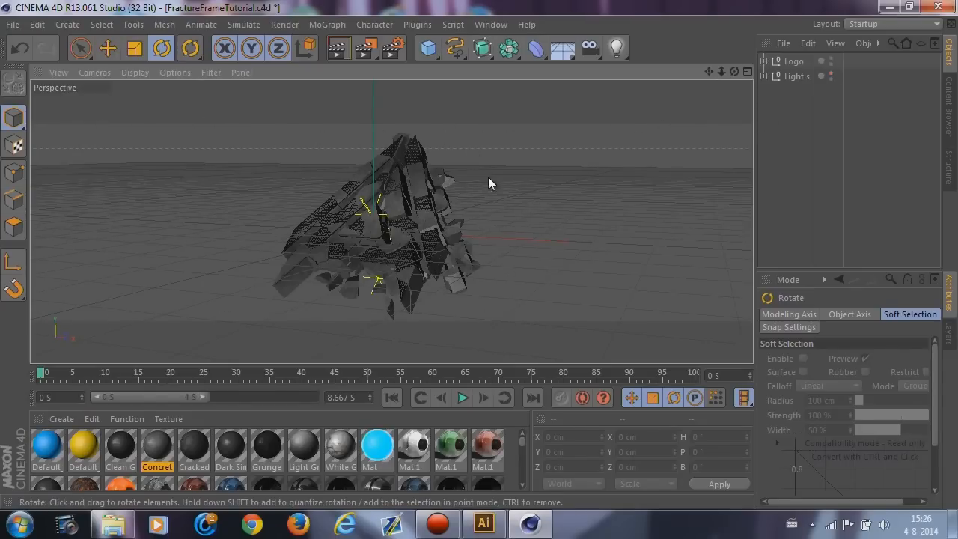
drag(710, 72, 710, 63)
alt+drag(392, 221, 392, 222)
drag(709, 72, 707, 71)
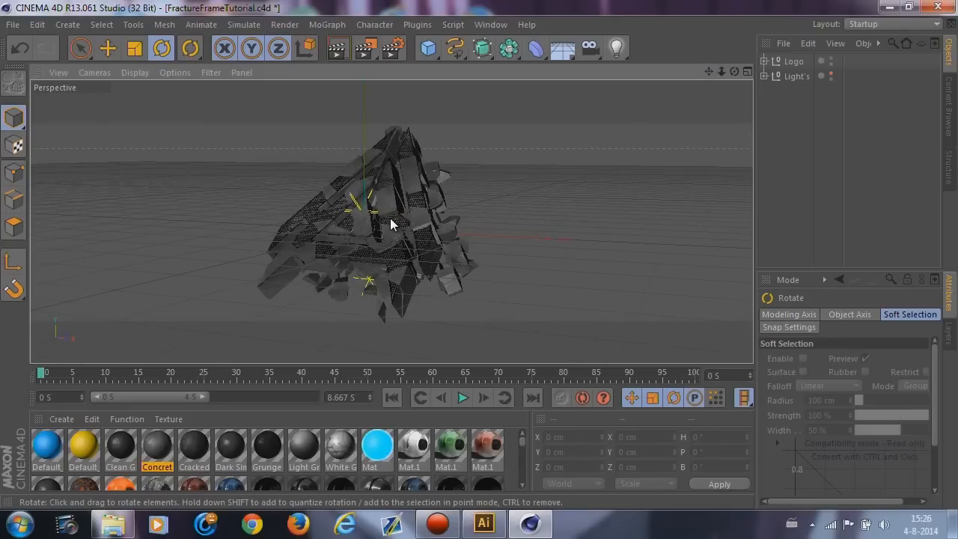
alt+drag(452, 282, 484, 287)
alt+click(270, 159)
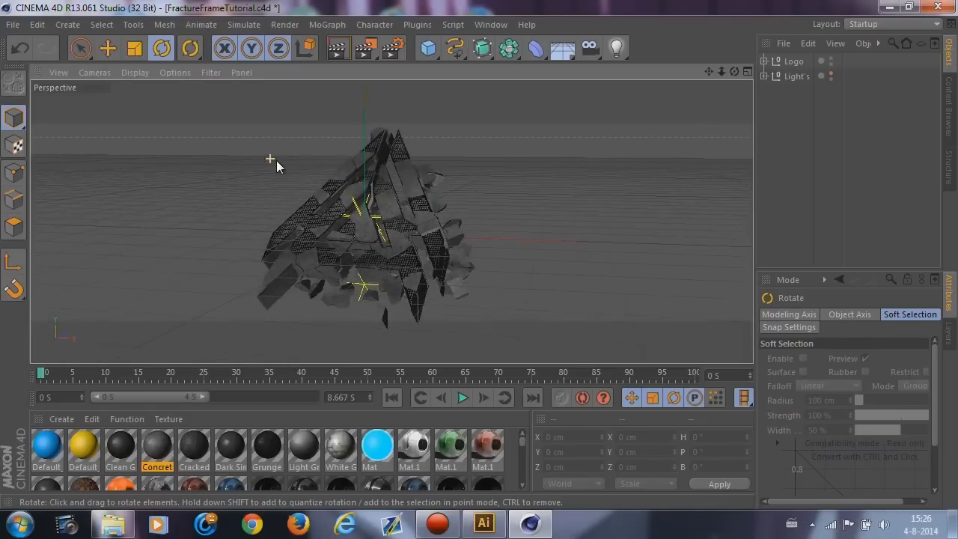
alt+middle_drag(518, 261, 526, 268)
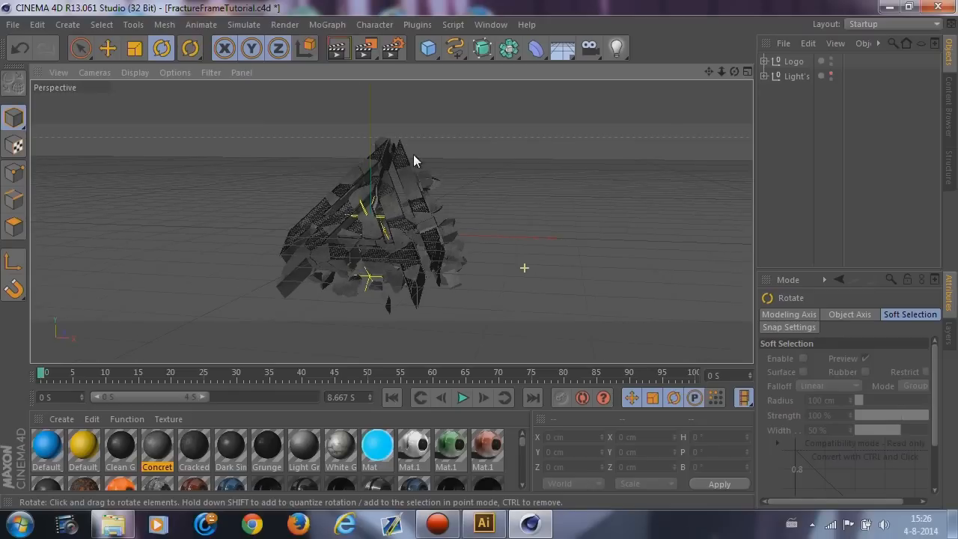
scroll(370, 212, down, 1)
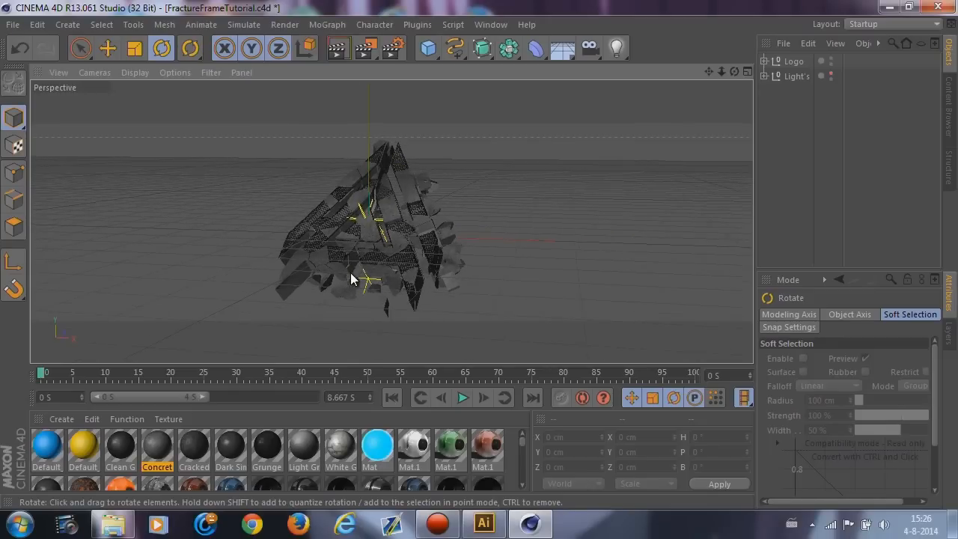